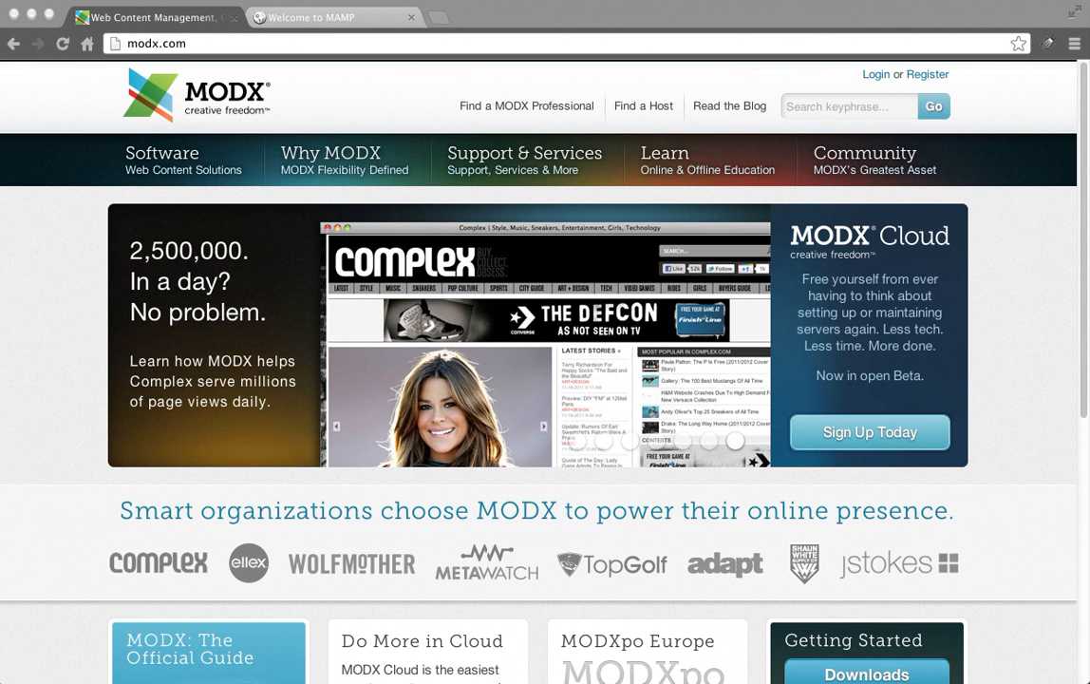
Download the MODX Revolution 2.2.5-pl Standard Traditional 8.2MB package from modx.com.
{"action": "left_click", "coordinate": [1035, 202]}
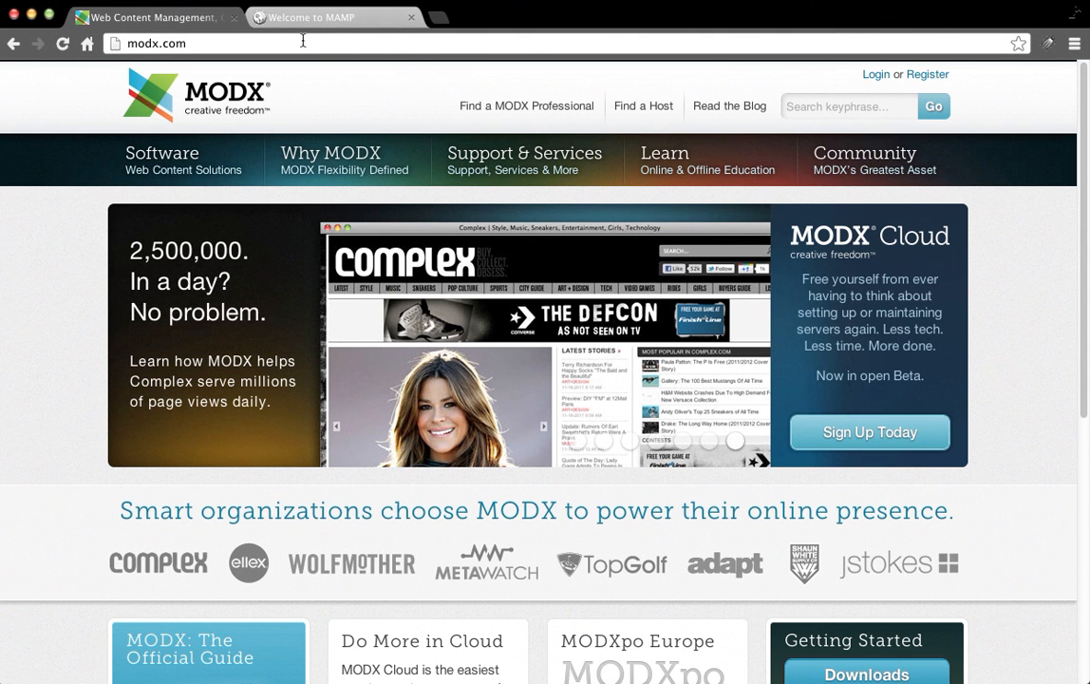
{"action": "mouse_move", "coordinate": [247, 155]}
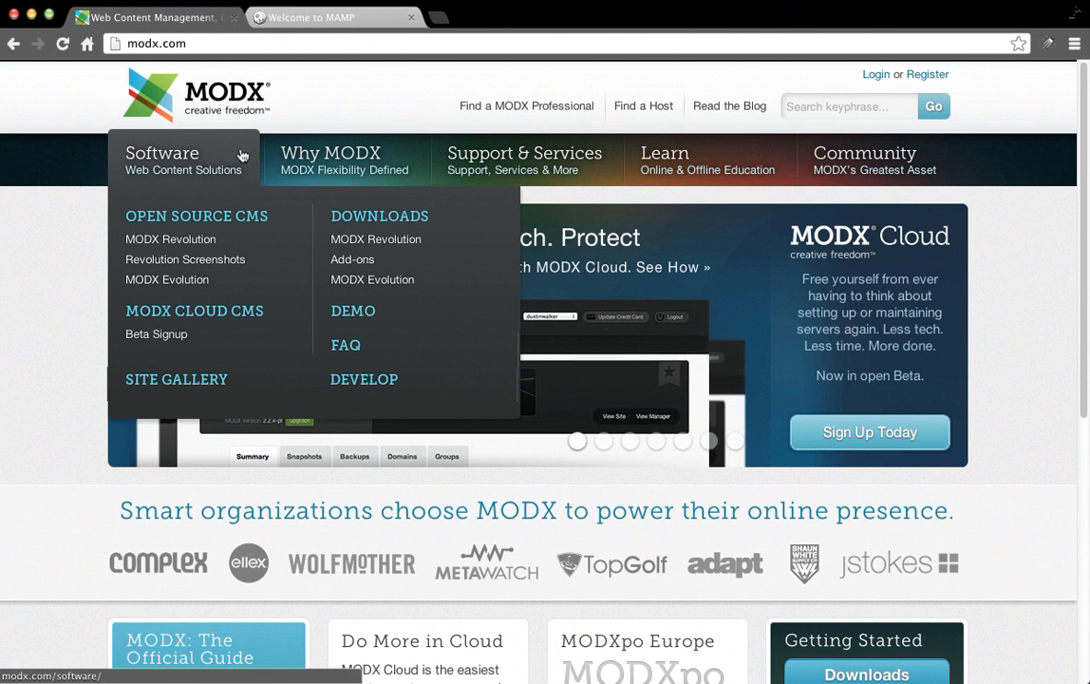
{"action": "left_click", "coordinate": [375, 241]}
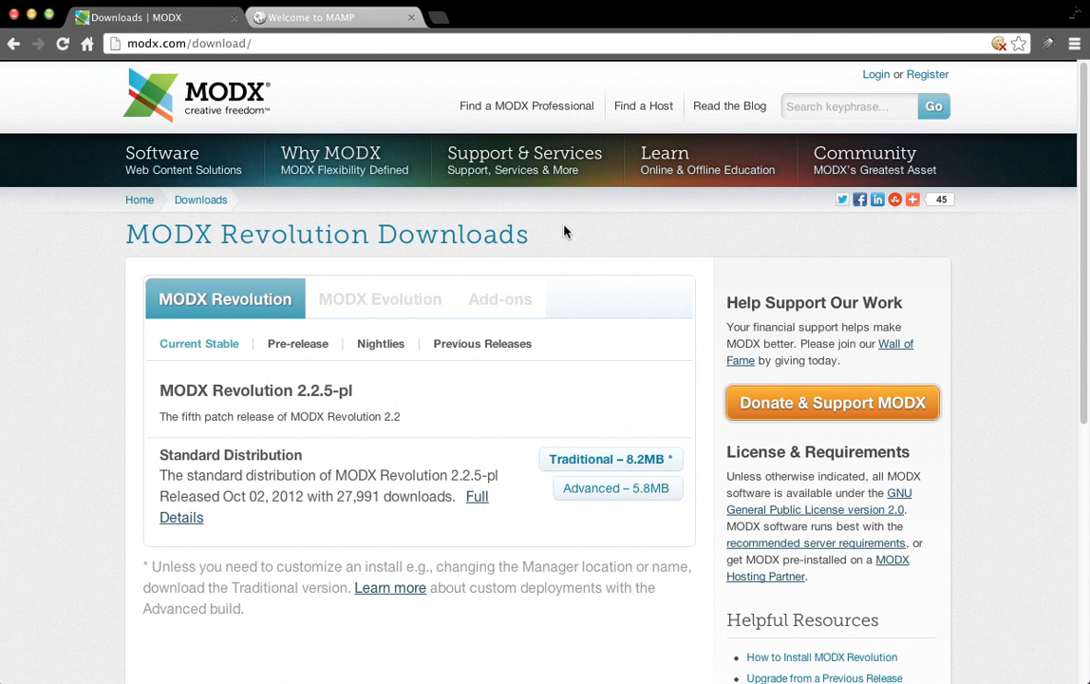
{"action": "mouse_move", "coordinate": [180, 179]}
{"action": "left_click", "coordinate": [622, 466]}
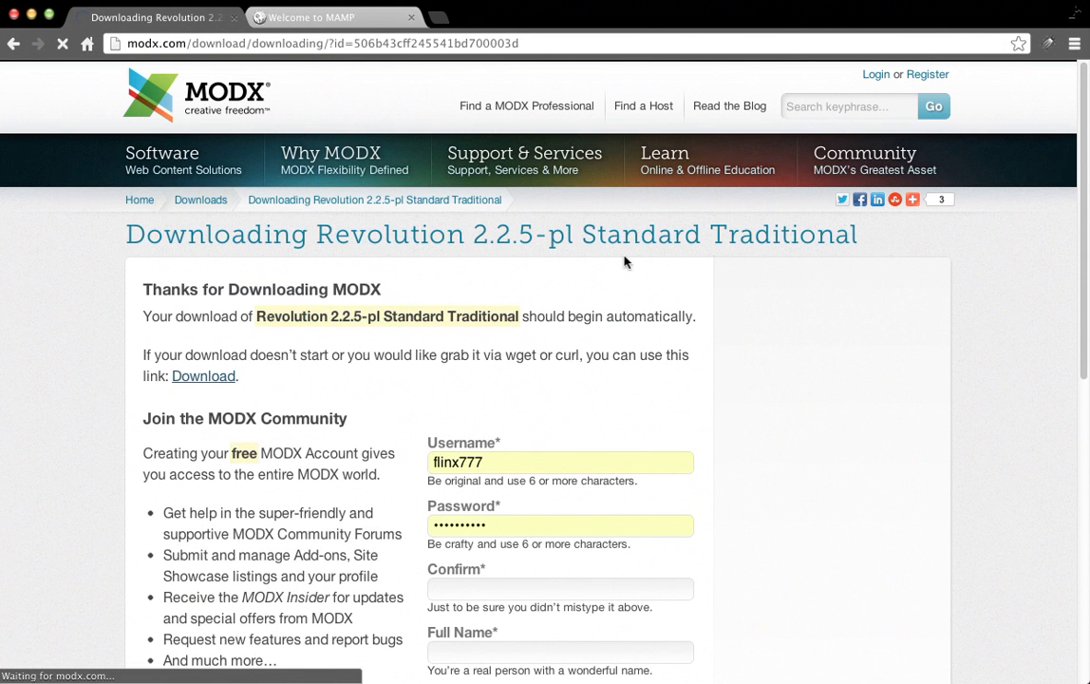
{"action": "scroll", "coordinate": [391, 387], "scroll_direction": "down", "scroll_amount": 5}
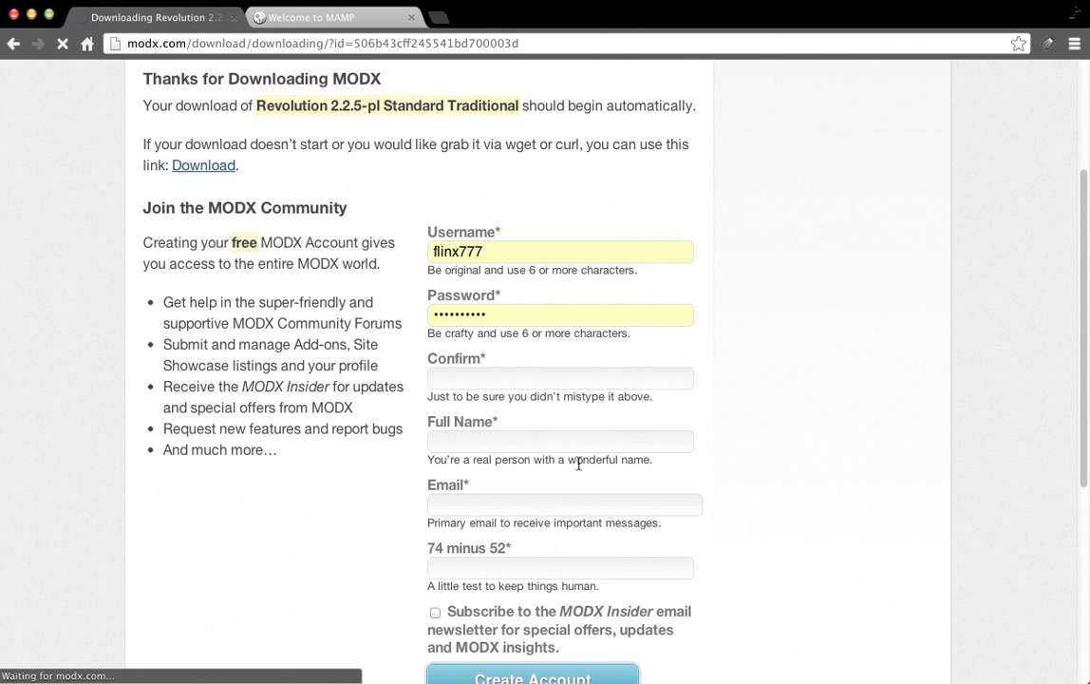
{"action": "scroll", "coordinate": [587, 342], "scroll_direction": "up", "scroll_amount": 5}
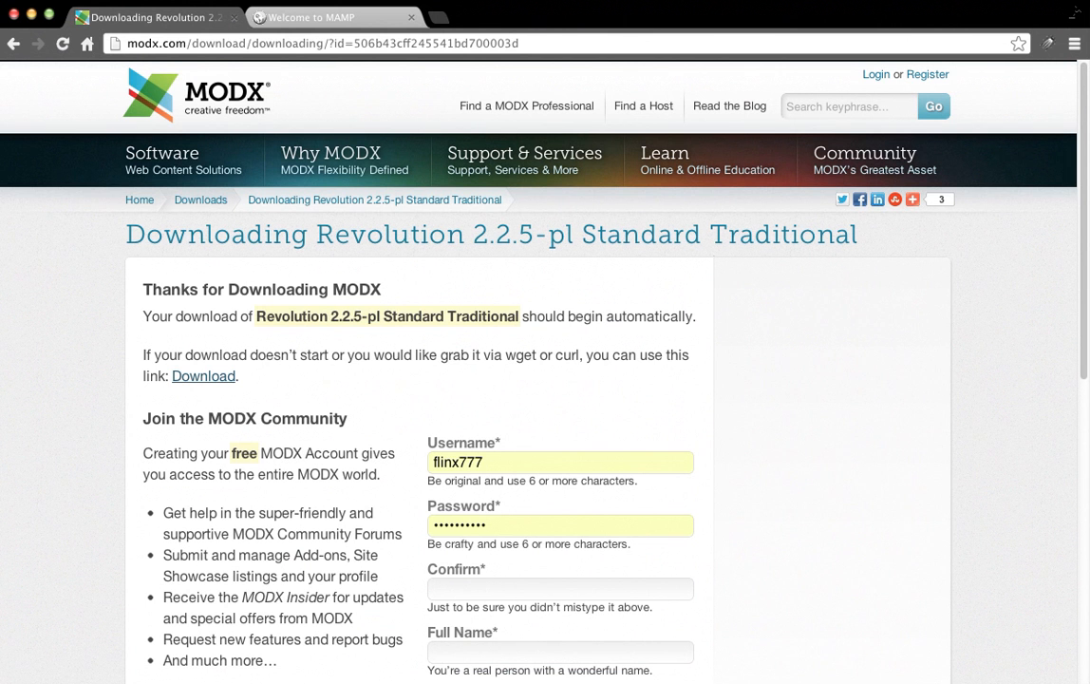
{"action": "key", "text": "super+Tab"}
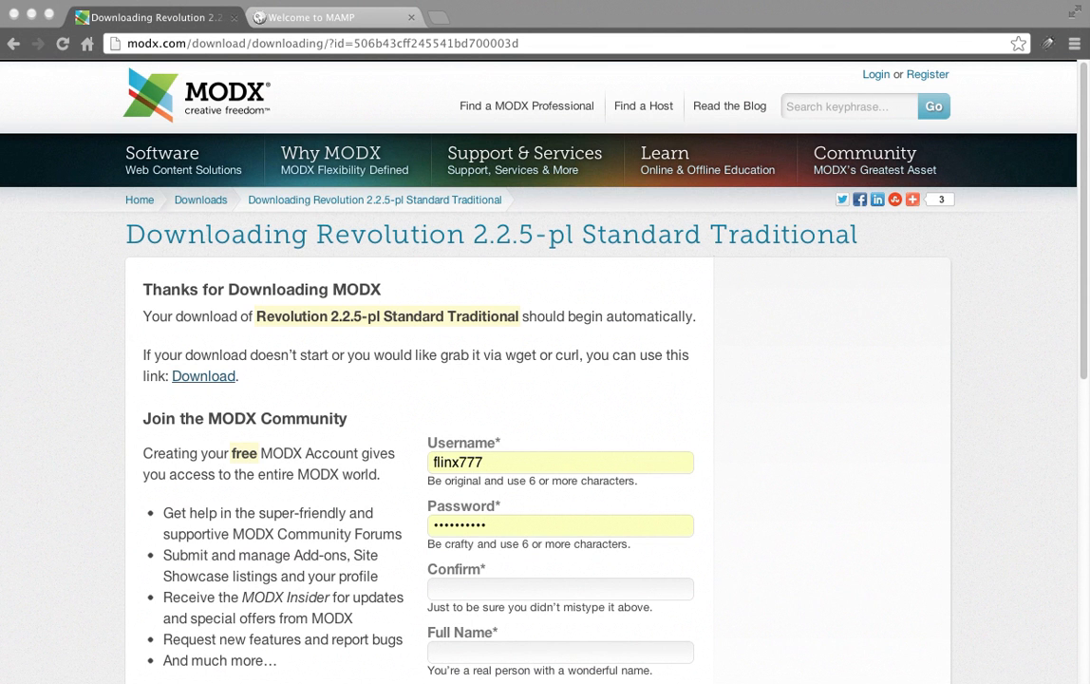
Arrange the Downloads and public_html Finder windows so both are visible.
{"action": "left_click_drag", "start_coordinate": [1088, 166], "coordinate": [626, 164]}
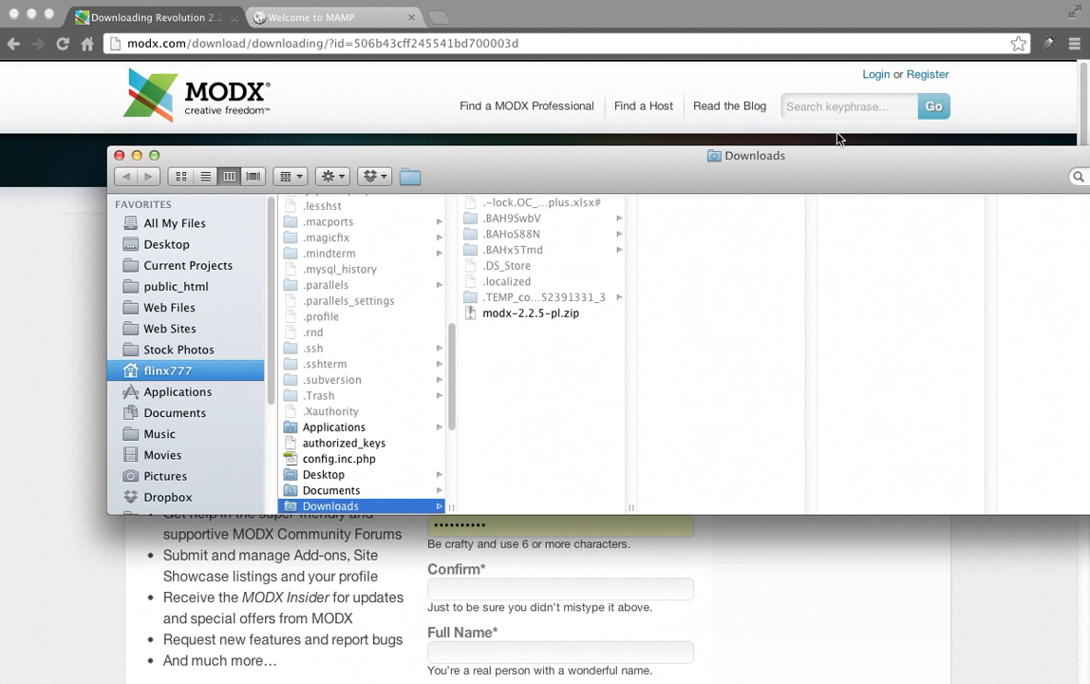
{"action": "left_click_drag", "start_coordinate": [850, 169], "coordinate": [795, 95]}
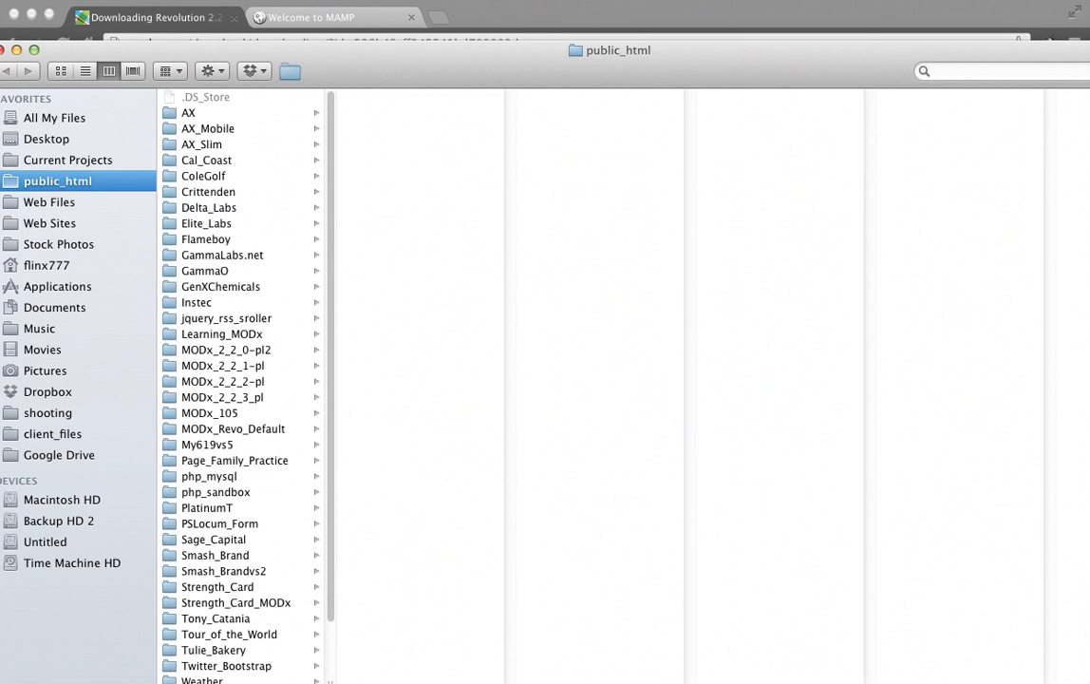
{"action": "left_click_drag", "start_coordinate": [450, 681], "coordinate": [450, 452]}
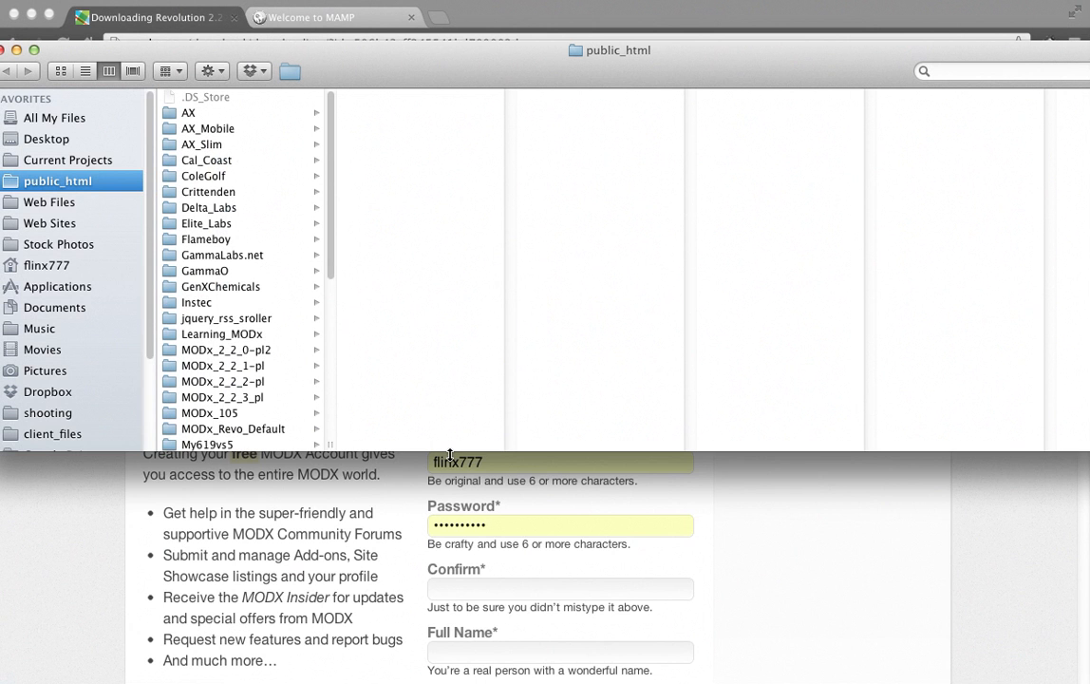
Add a new folder named MODX_DEV1 inside public_html.
{"action": "left_click", "coordinate": [227, 72]}
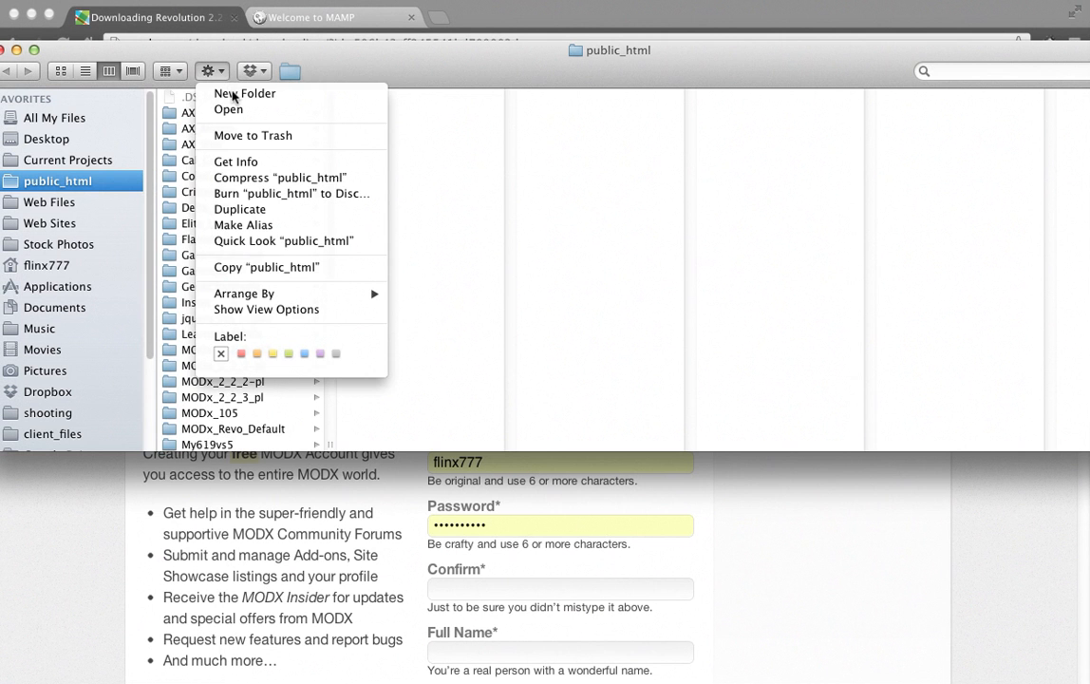
{"action": "left_click", "coordinate": [232, 94]}
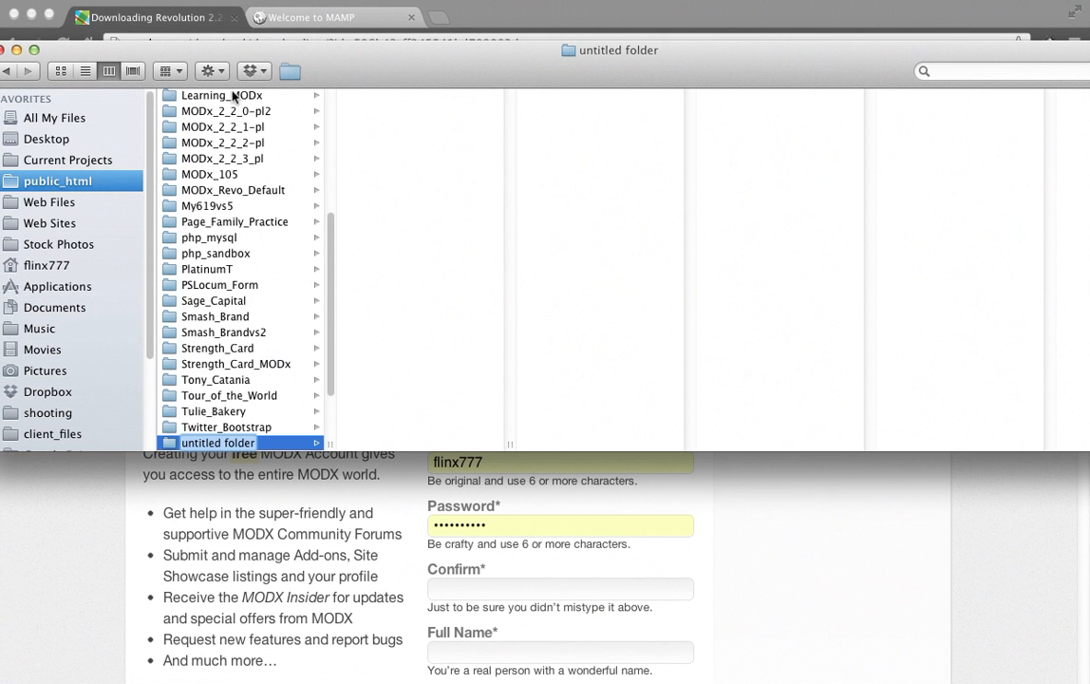
{"action": "type", "text": "MODx_"}
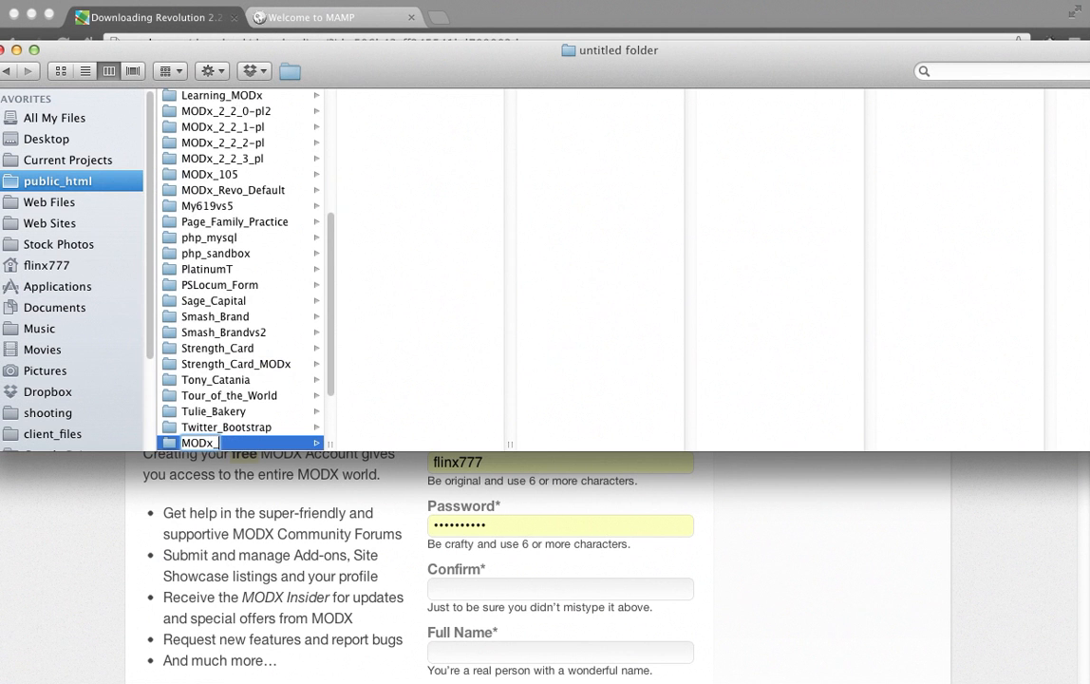
{"action": "key", "text": "BackSpace"}
{"action": "key", "text": "BackSpace"}
{"action": "type", "text": "X_DEV1"}
{"action": "key", "text": "Return"}
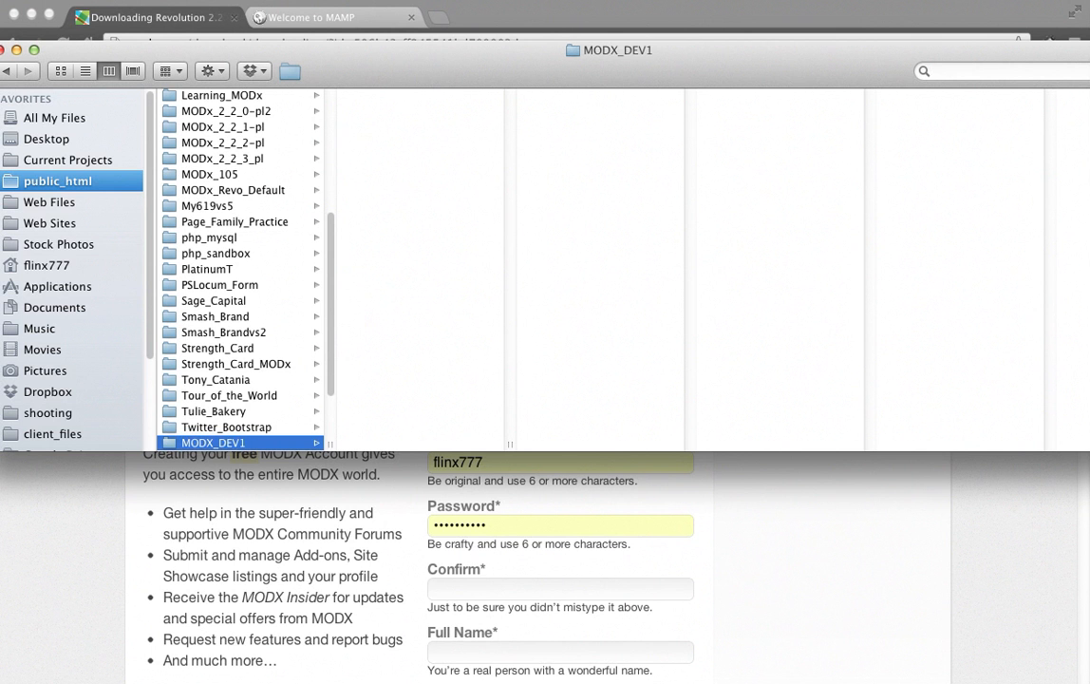
Copy modx-2.2.5-pl.zip from Downloads into MODX_DEV1 and unpack it.
{"action": "left_click_drag", "start_coordinate": [430, 80], "coordinate": [482, 485]}
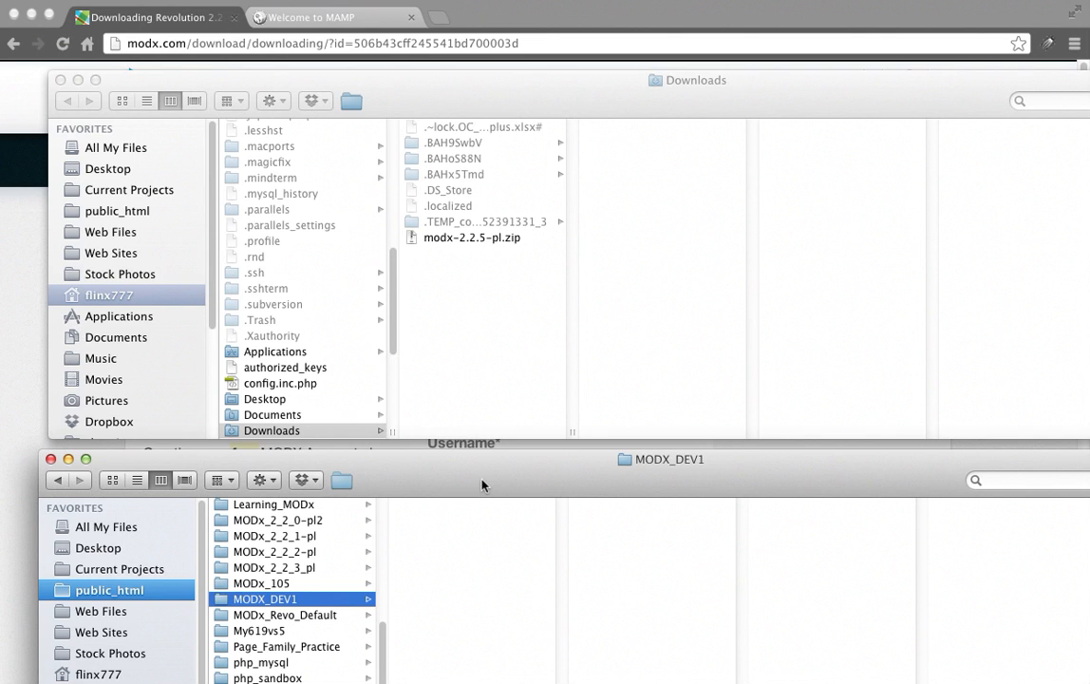
{"action": "left_click", "coordinate": [456, 239]}
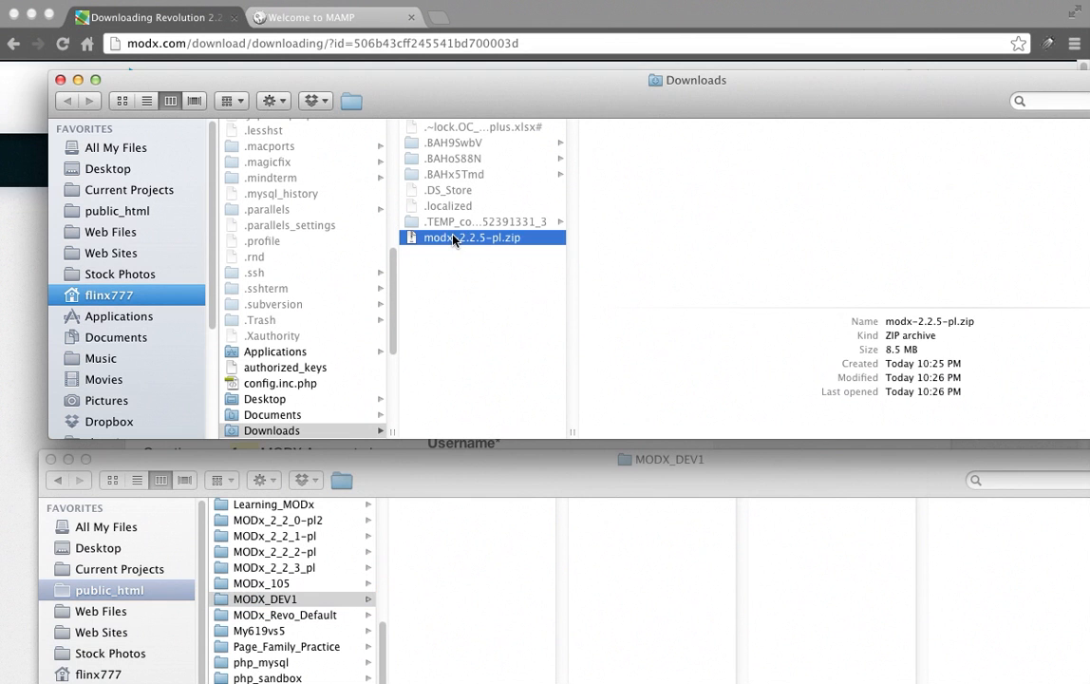
{"action": "left_click_drag", "start_coordinate": [444, 243], "coordinate": [467, 514]}
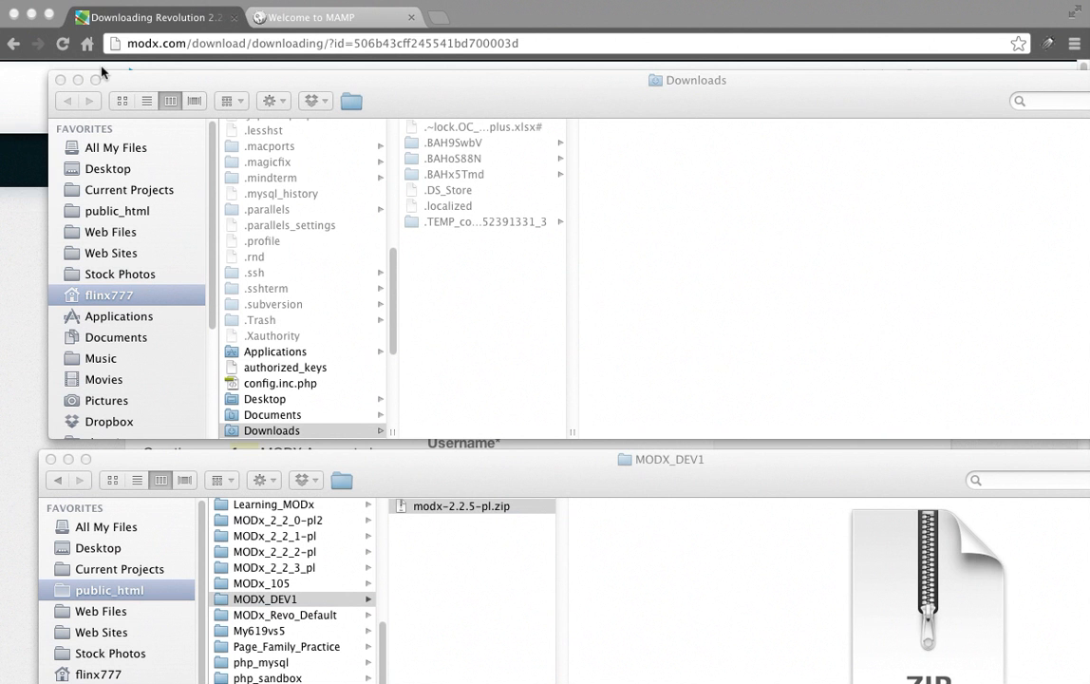
{"action": "left_click", "coordinate": [60, 81]}
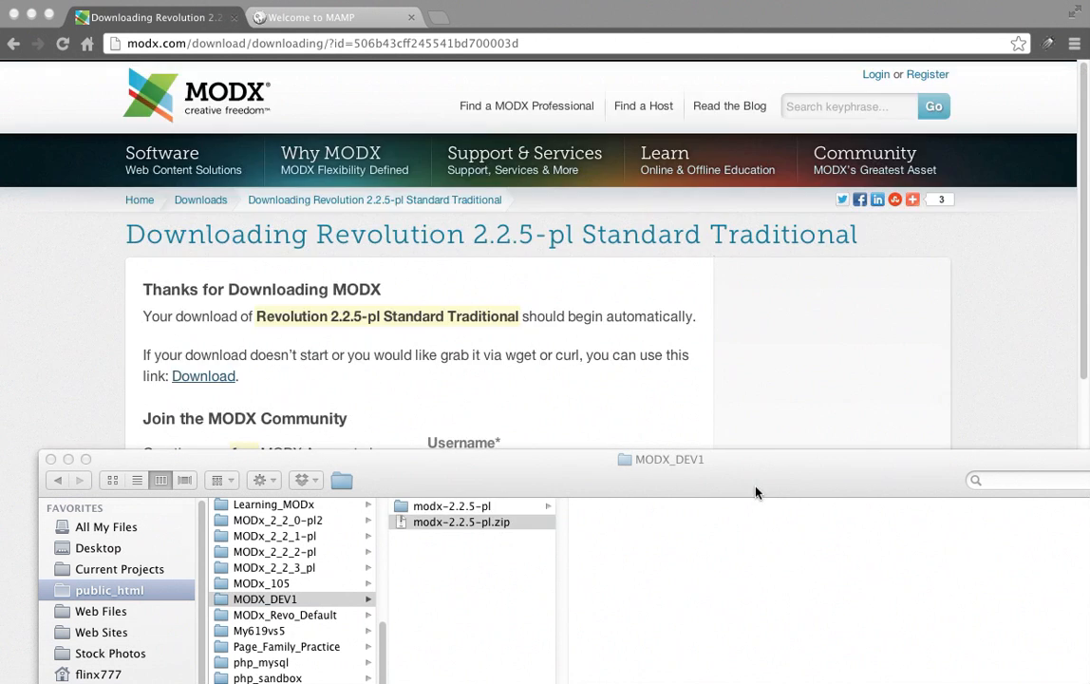
{"action": "left_click_drag", "start_coordinate": [755, 492], "coordinate": [761, 168]}
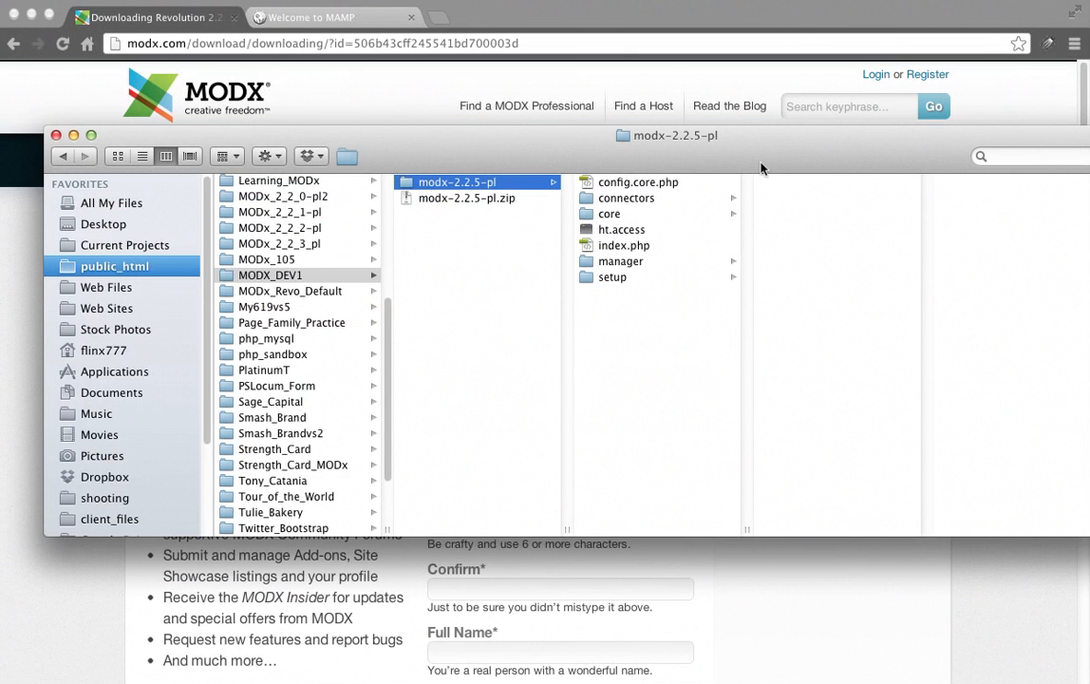
Move the seven extracted MODX items into MODX_DEV1 and trash the zip and empty folder.
{"action": "left_click", "coordinate": [628, 182]}
{"action": "left_click", "coordinate": [627, 277], "text": "shift"}
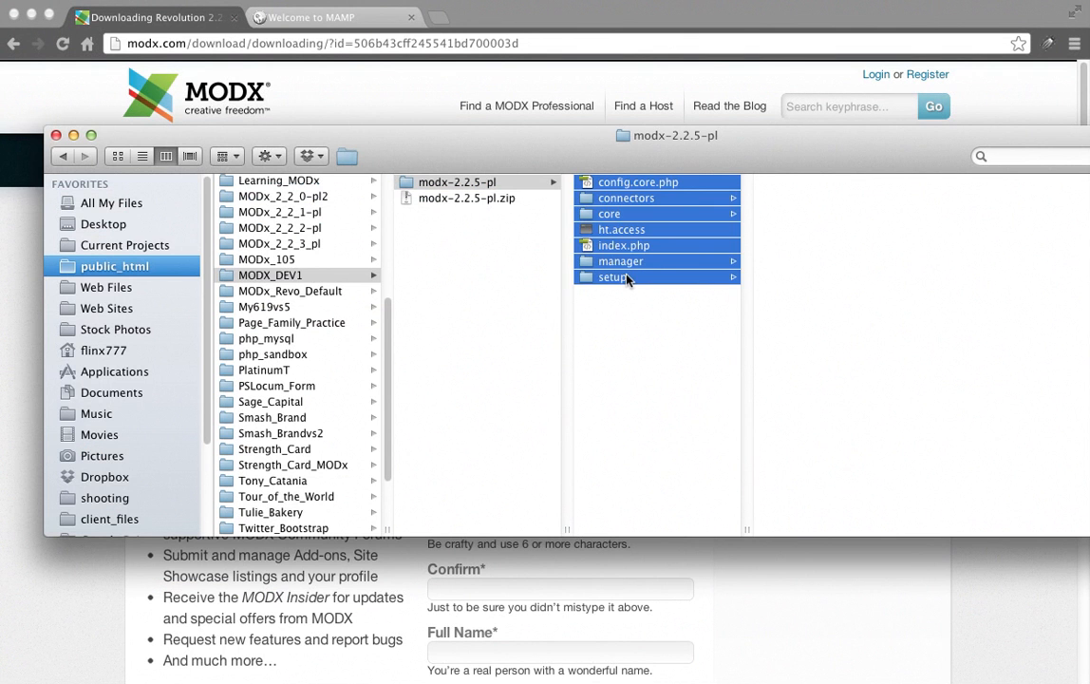
{"action": "left_click_drag", "start_coordinate": [626, 278], "coordinate": [483, 304]}
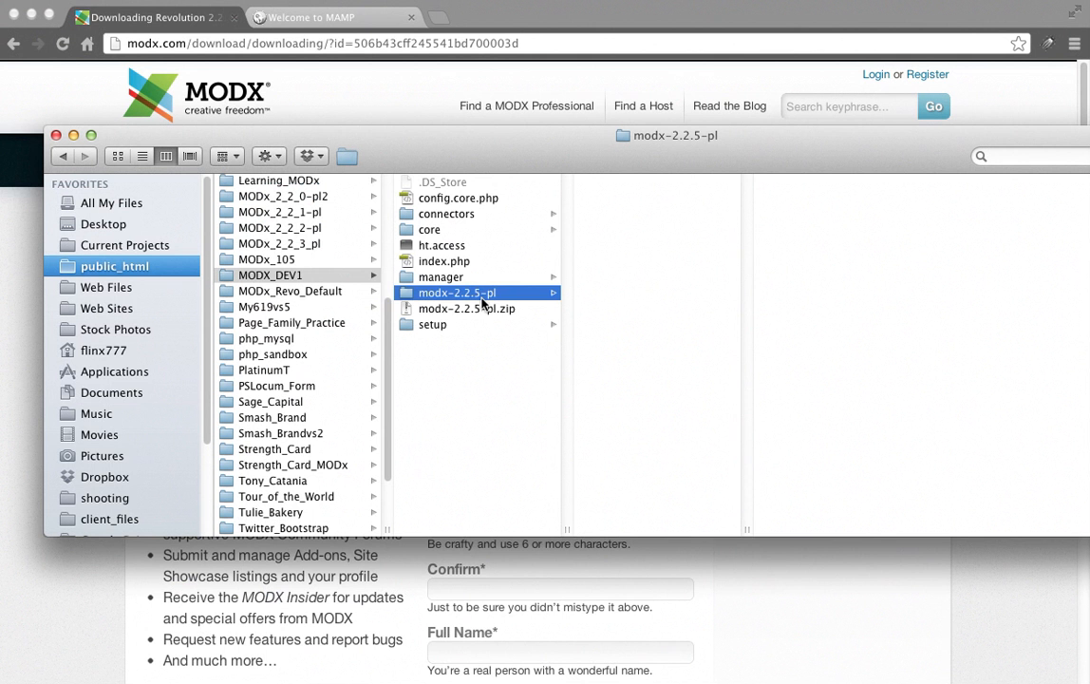
{"action": "left_click", "coordinate": [483, 309]}
{"action": "left_click", "coordinate": [482, 300], "text": "shift"}
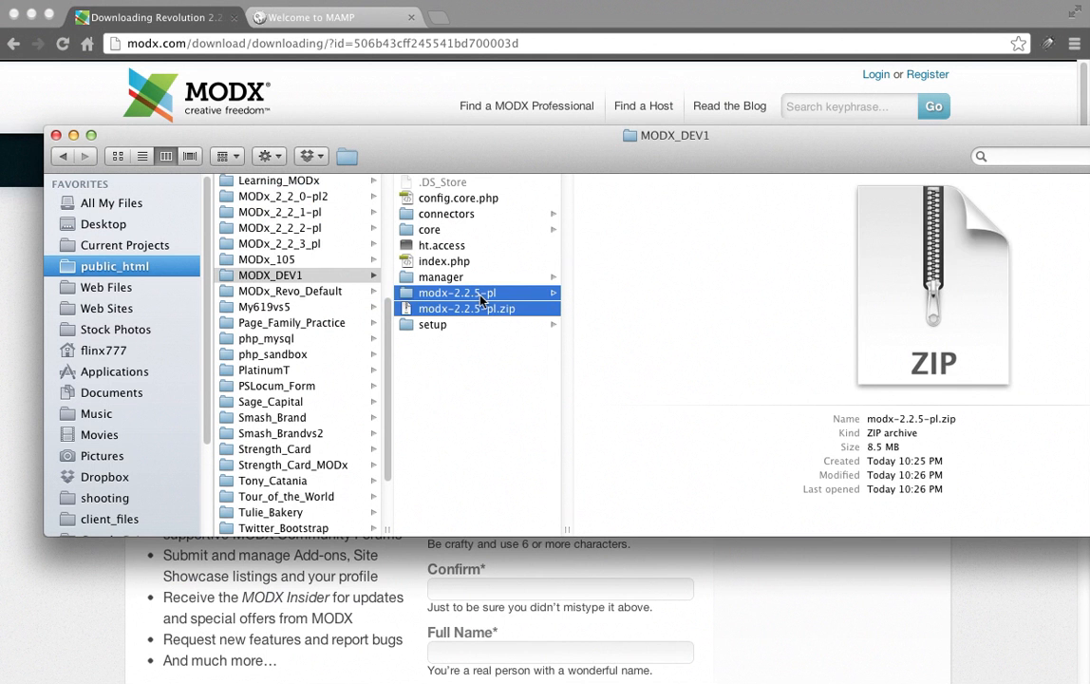
{"action": "right_click", "coordinate": [482, 300]}
{"action": "left_click", "coordinate": [541, 374]}
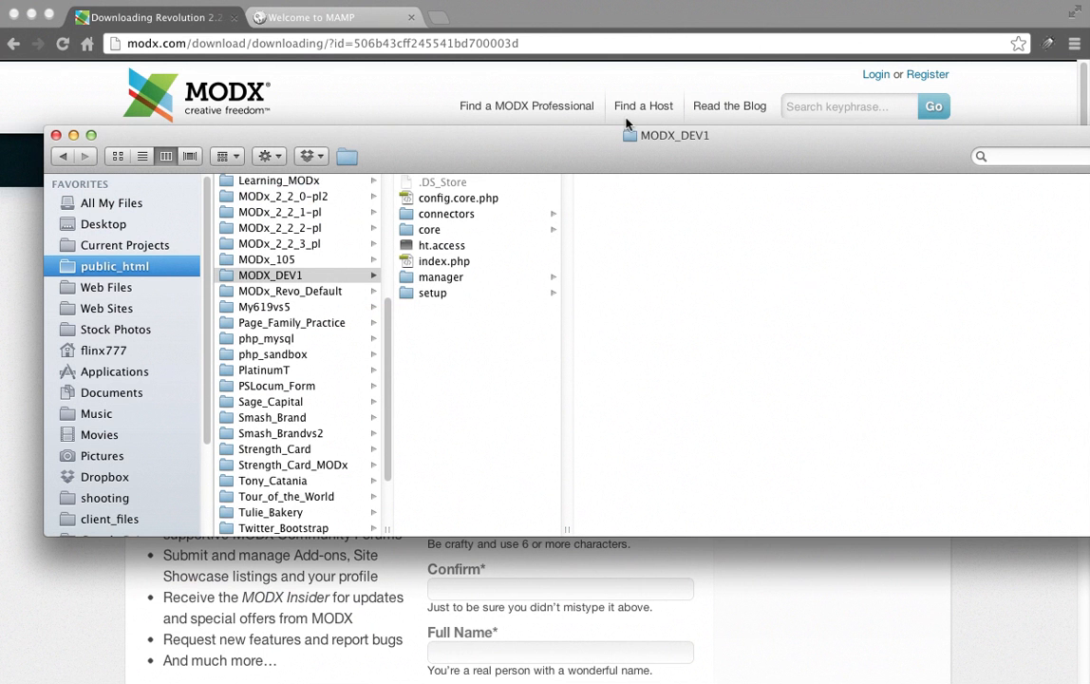
Create the database modxdev1 in phpMyAdmin from the MAMP page.
{"action": "left_click", "coordinate": [318, 17]}
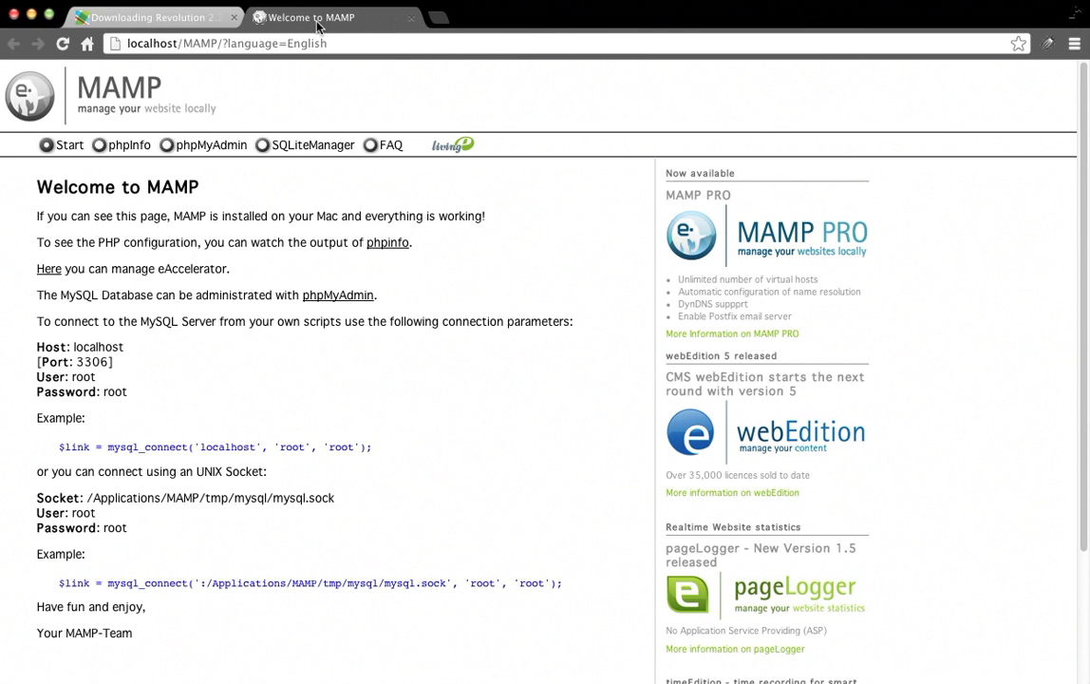
{"action": "left_click", "coordinate": [160, 154]}
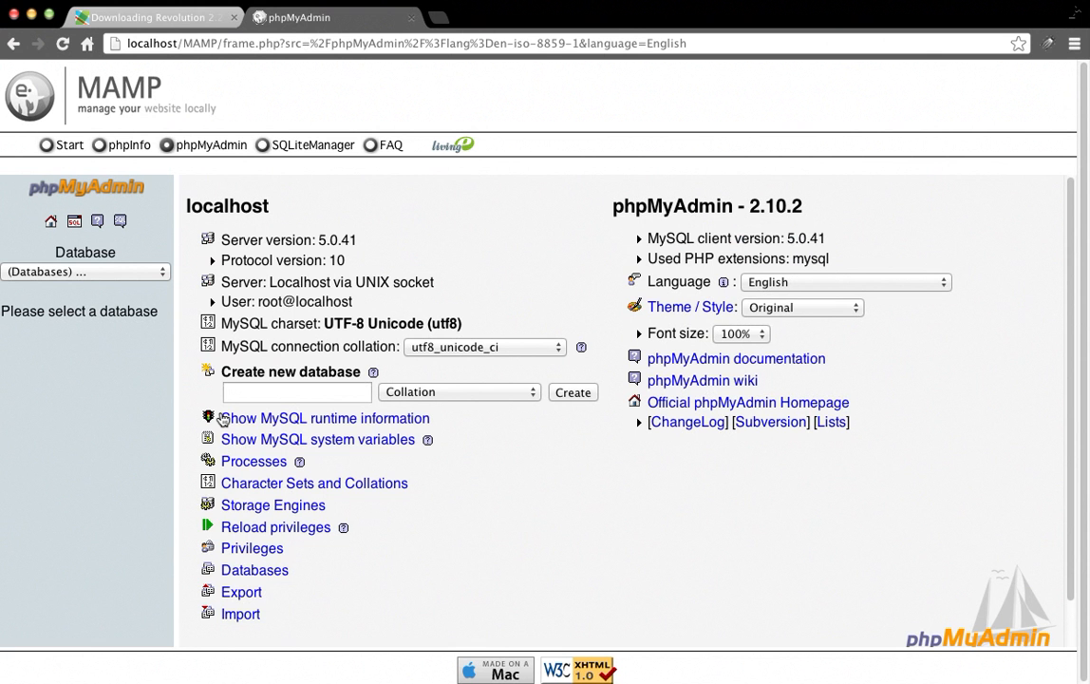
{"action": "left_click", "coordinate": [299, 389]}
{"action": "type", "text": "mod"}
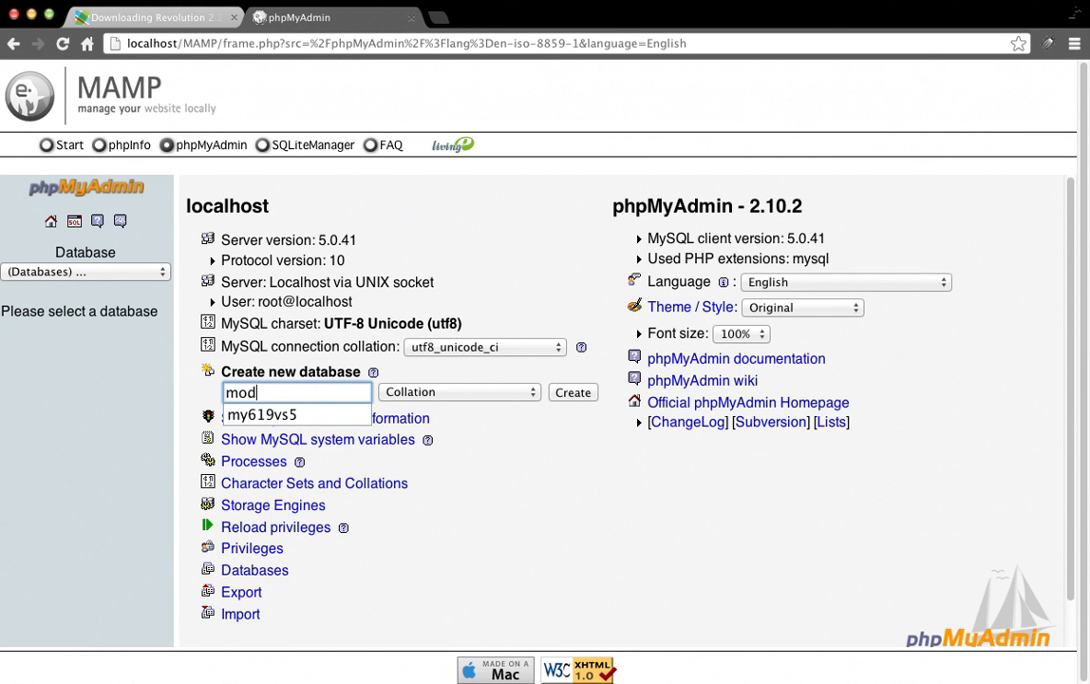
{"action": "type", "text": "xdev1"}
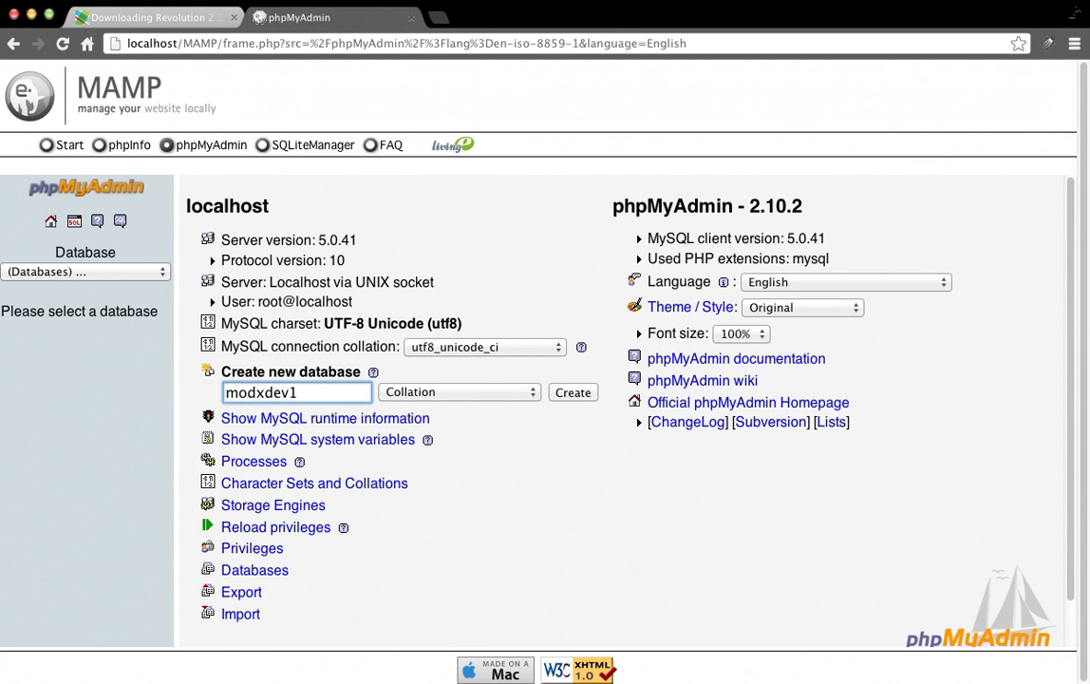
{"action": "left_click", "coordinate": [573, 392]}
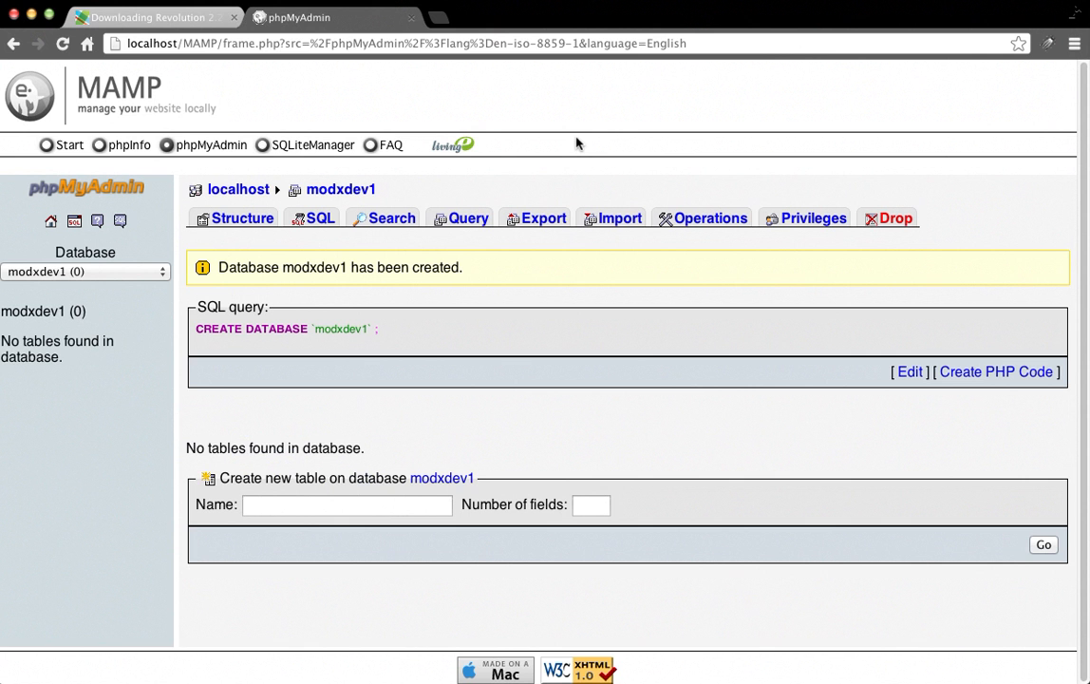
{"action": "key", "text": "super+t"}
Load the MODX installer at localhost/MODX_DEV1/setup.
{"action": "type", "text": "localhost"}
{"action": "key", "text": "Return"}
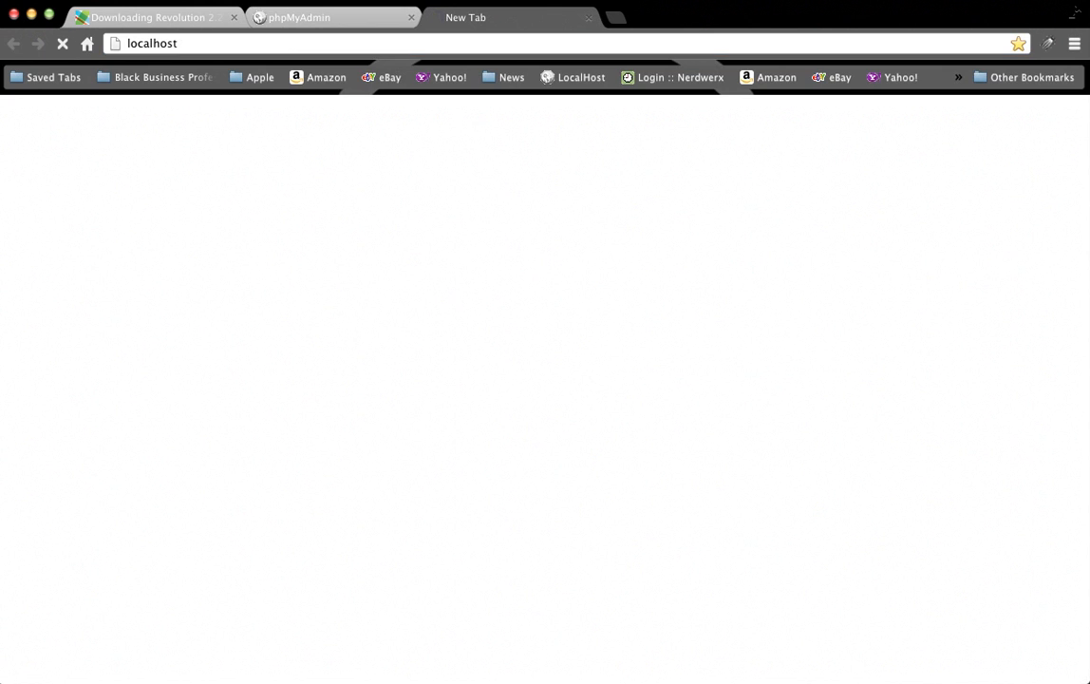
{"action": "scroll", "coordinate": [133, 415], "scroll_direction": "down", "scroll_amount": 5}
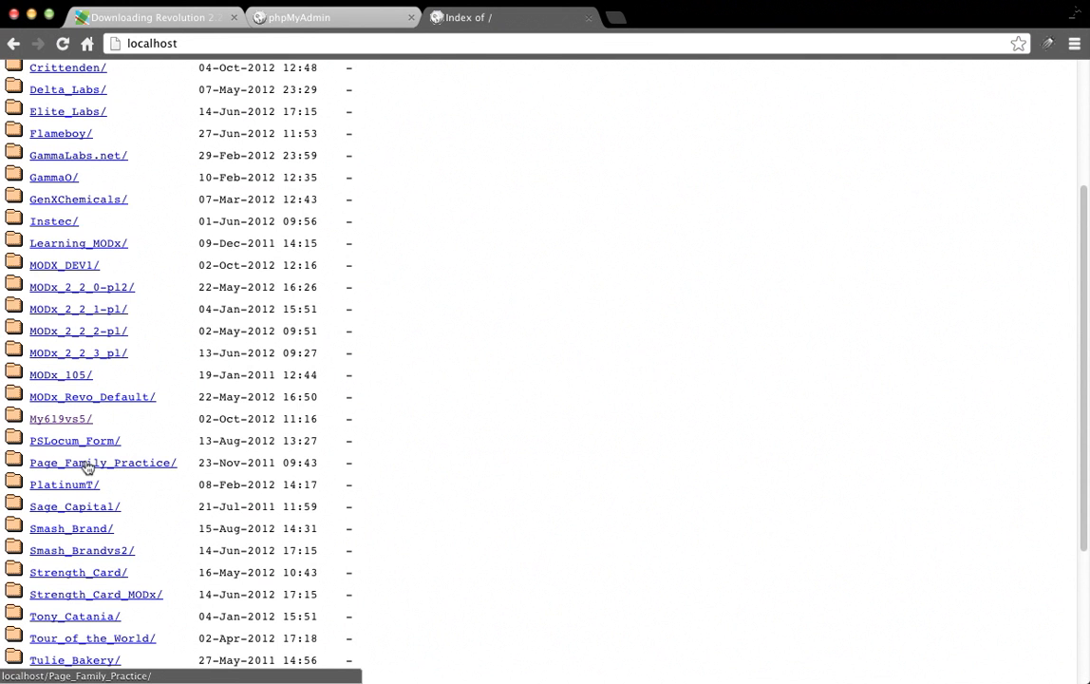
{"action": "left_click", "coordinate": [96, 266]}
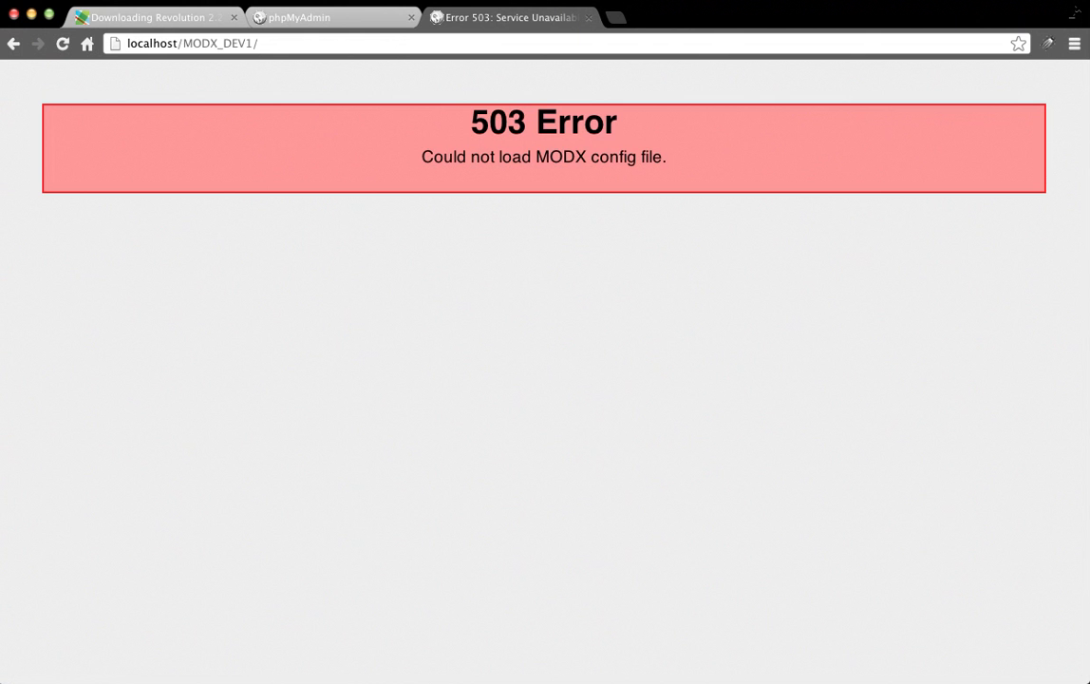
{"action": "left_click", "coordinate": [395, 44]}
{"action": "left_click", "coordinate": [402, 44]}
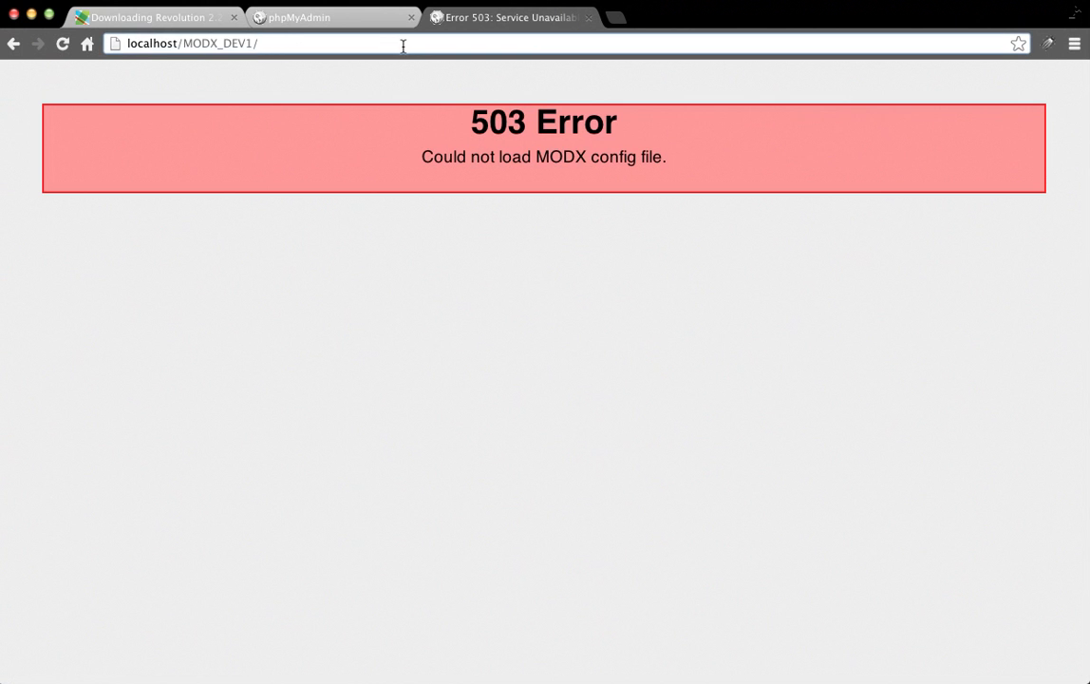
{"action": "type", "text": "setup"}
{"action": "key", "text": "Return"}
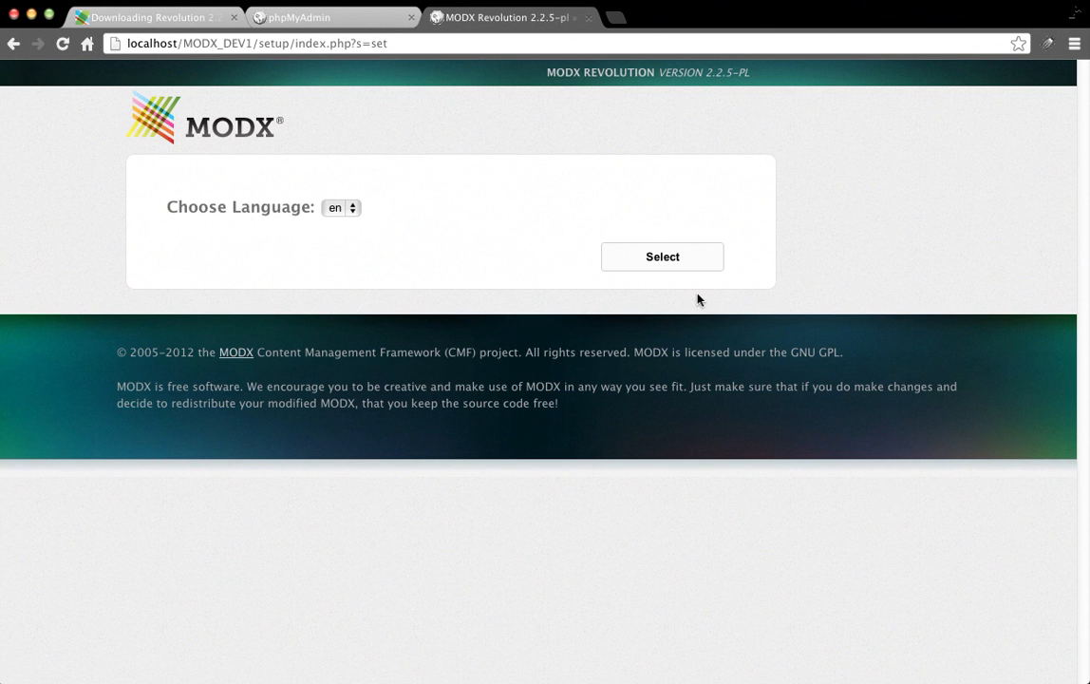
Choose English and start a new MODX installation.
{"action": "left_click", "coordinate": [681, 265]}
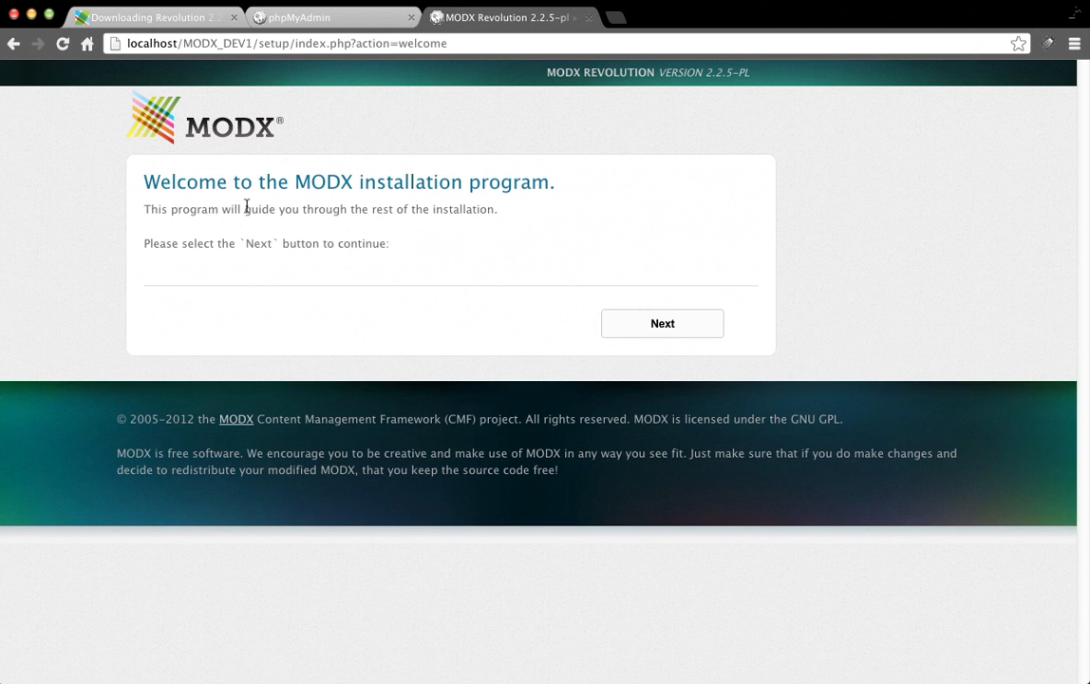
{"action": "left_click", "coordinate": [685, 322]}
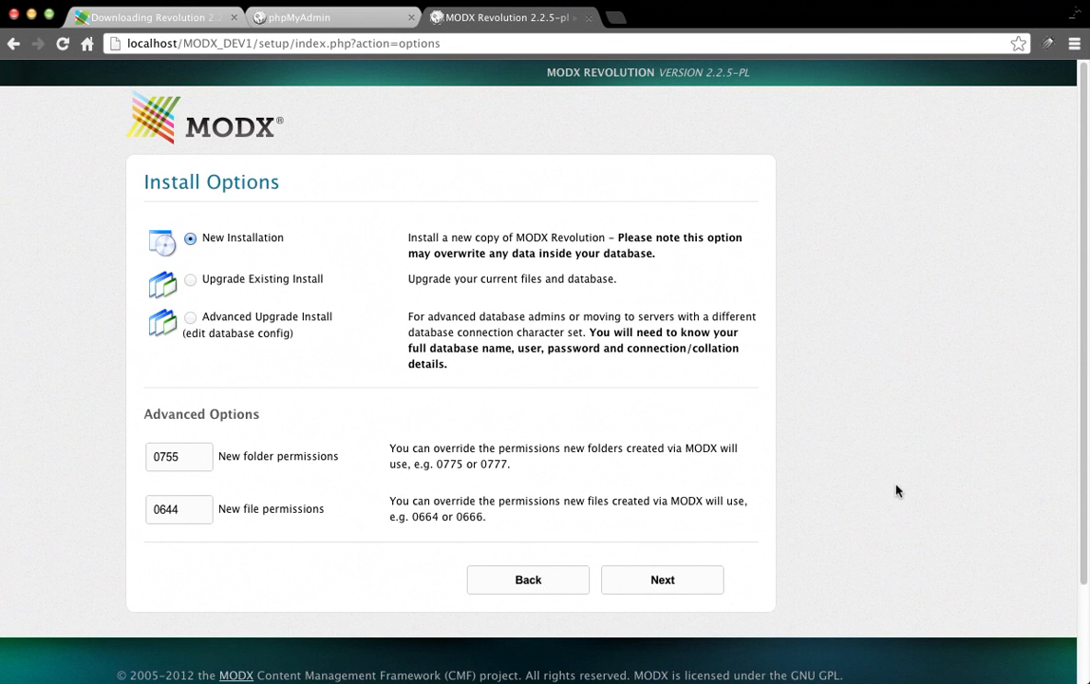
{"action": "left_click", "coordinate": [698, 573]}
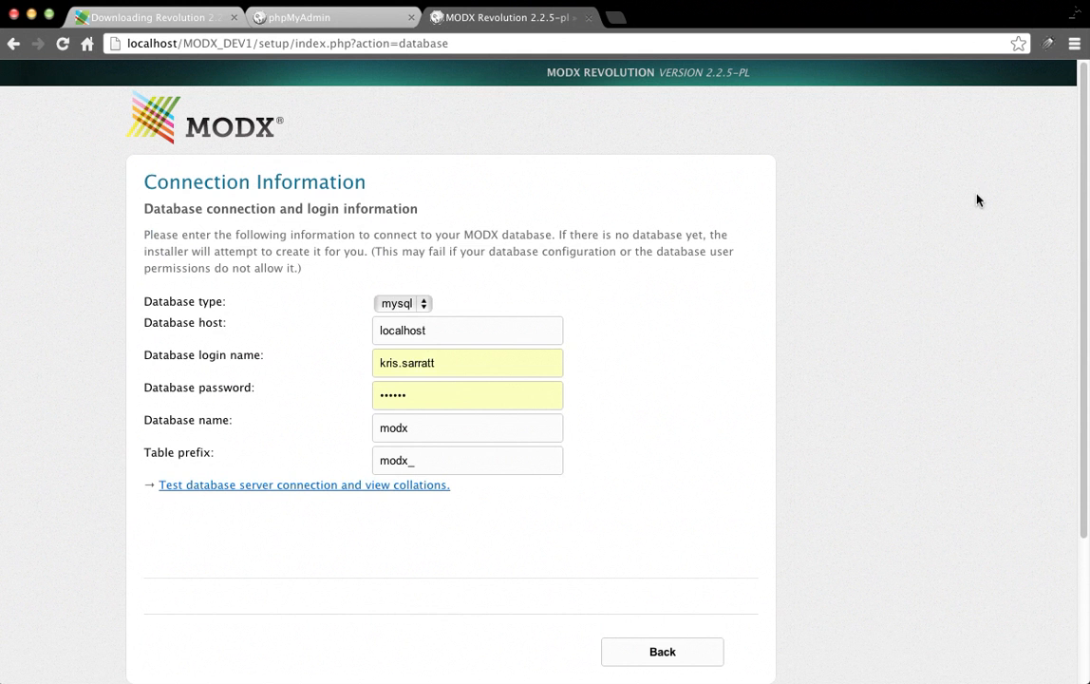
Enter the database login and password, paste modxdev1 as the database name, and test the connection.
{"action": "left_click", "coordinate": [435, 373]}
{"action": "double_click", "coordinate": [435, 373]}
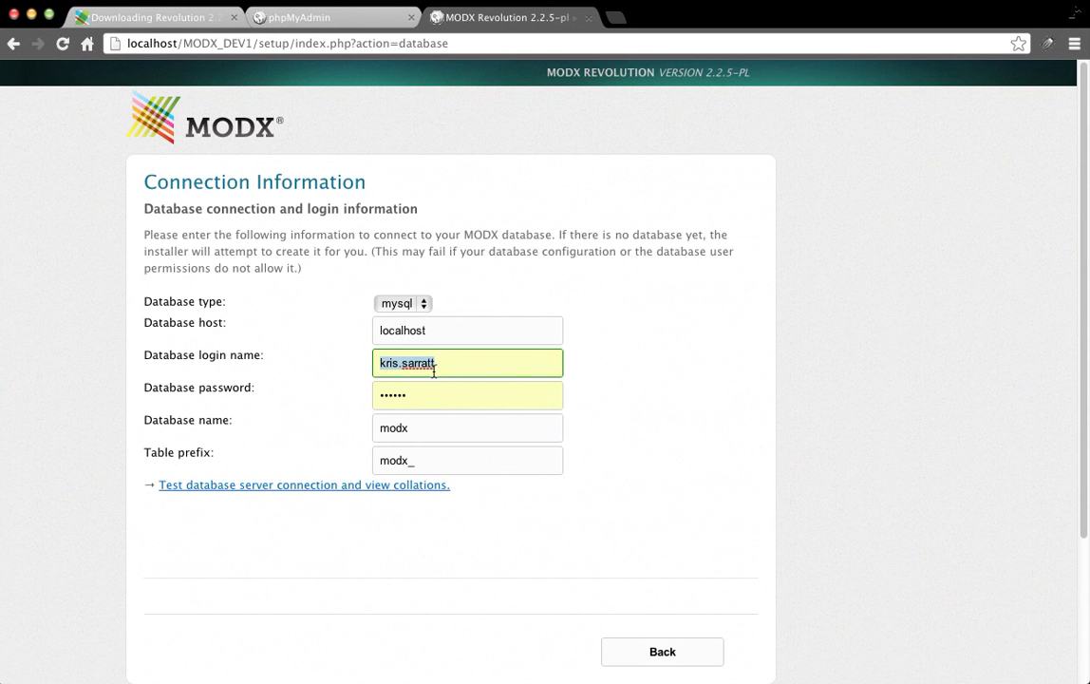
{"action": "key", "text": "Tab"}
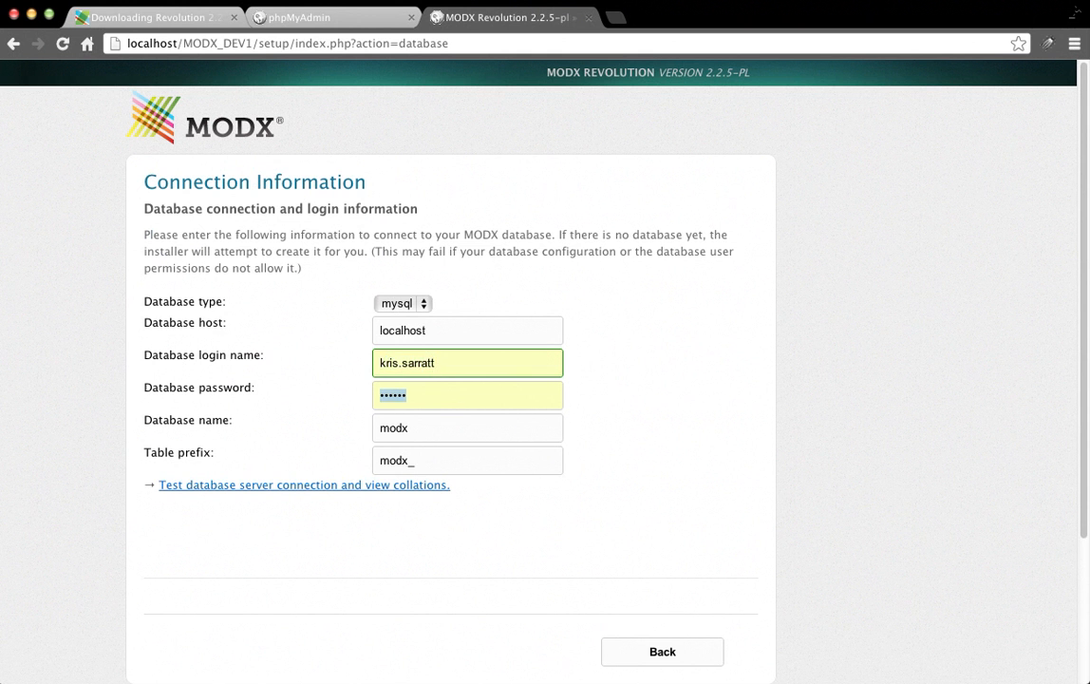
{"action": "type", "text": "******"}
{"action": "key", "text": "BackSpace"}
{"action": "key", "text": "BackSpace"}
{"action": "key", "text": "BackSpace"}
{"action": "key", "text": "BackSpace"}
{"action": "key", "text": "BackSpace"}
{"action": "key", "text": "BackSpace"}
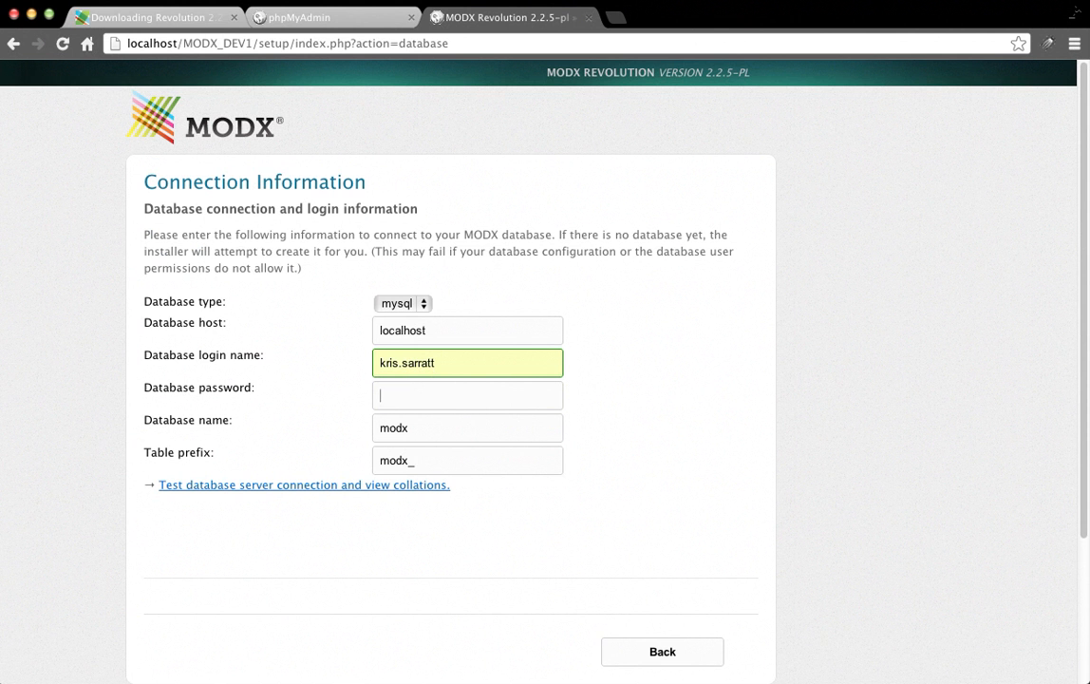
{"action": "type", "text": "******"}
{"action": "key", "text": "Tab"}
{"action": "left_click", "coordinate": [325, 16]}
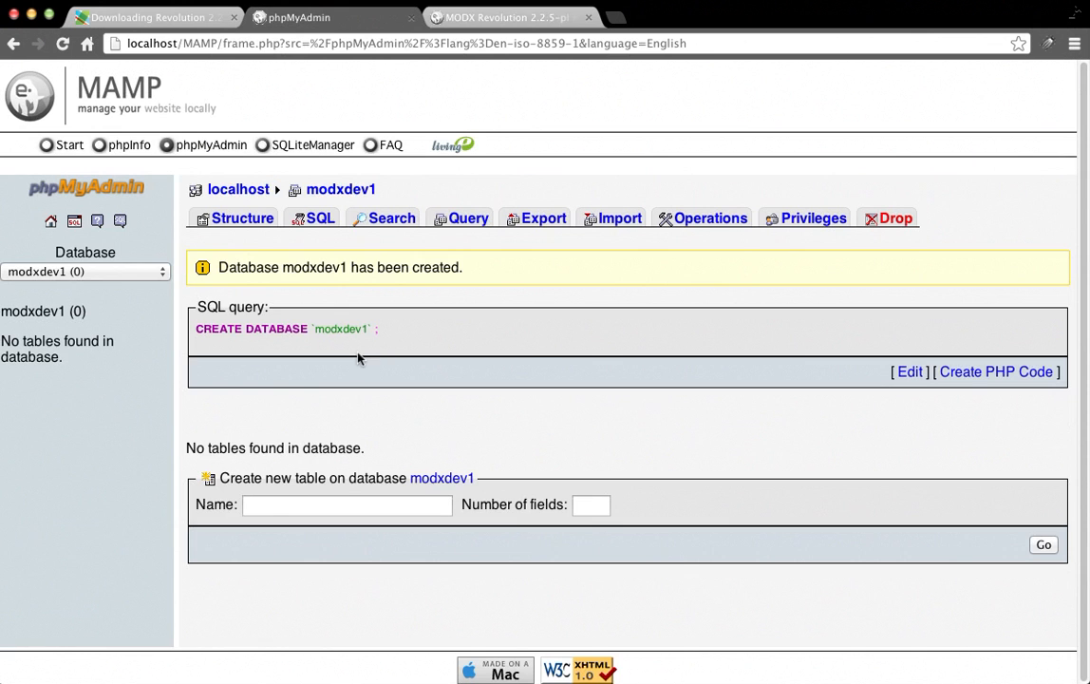
{"action": "left_click_drag", "start_coordinate": [314, 329], "coordinate": [369, 328]}
{"action": "key", "text": "super+c"}
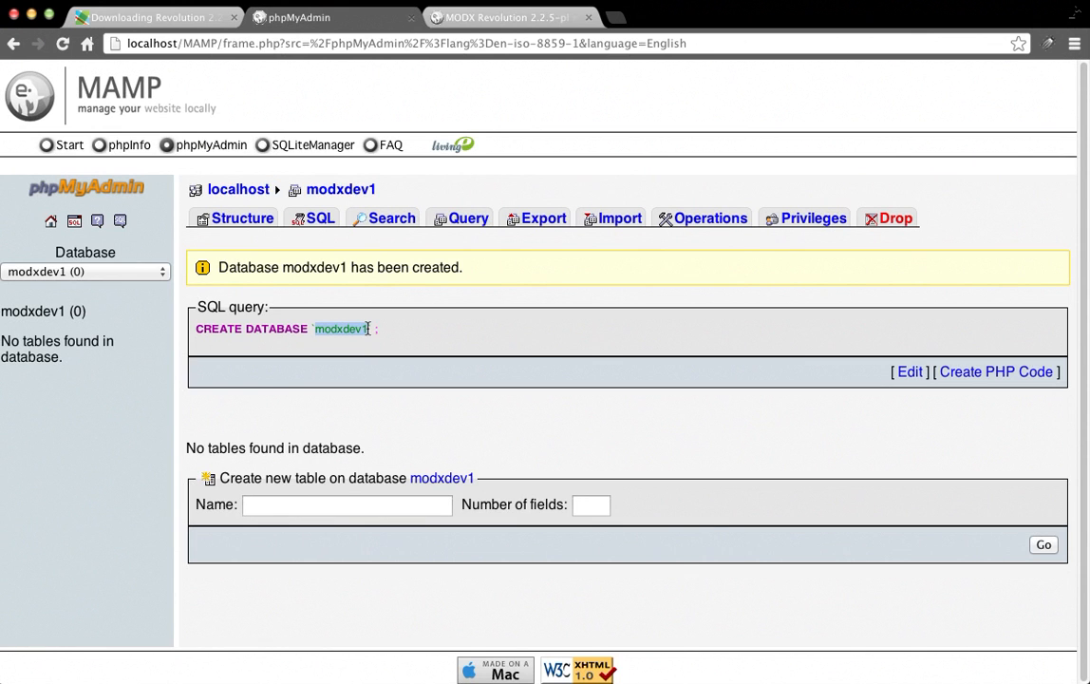
{"action": "left_click", "coordinate": [505, 17]}
{"action": "key", "text": "super+v"}
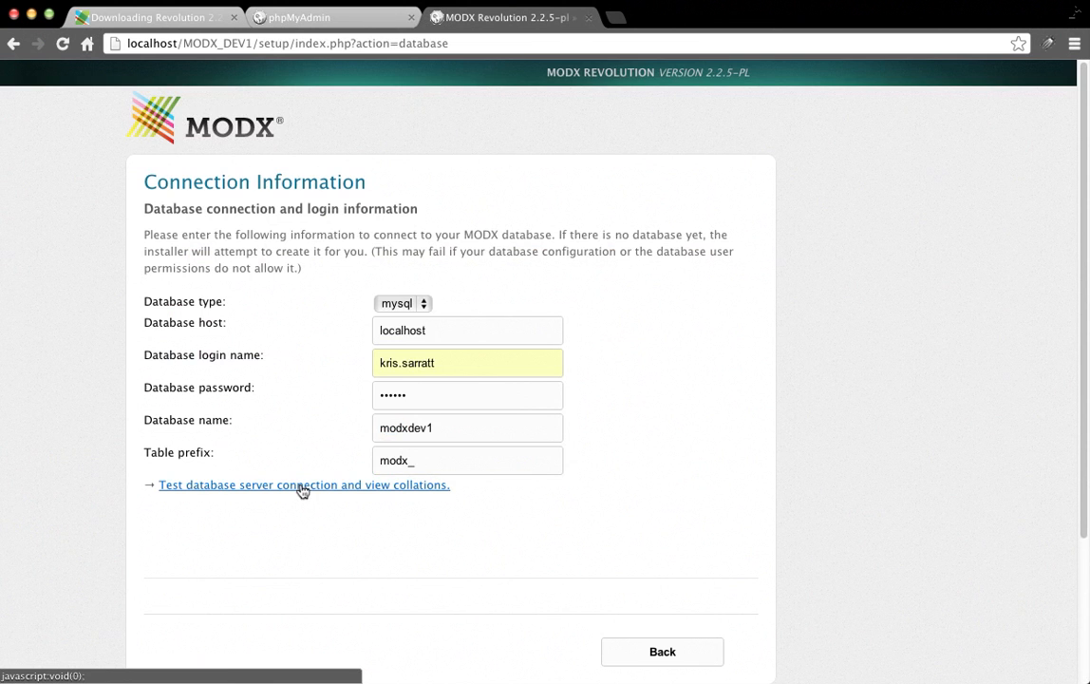
{"action": "left_click", "coordinate": [302, 490]}
{"action": "scroll", "coordinate": [736, 326], "scroll_direction": "down", "scroll_amount": 3}
{"action": "scroll", "coordinate": [736, 326], "scroll_direction": "down", "scroll_amount": 3}
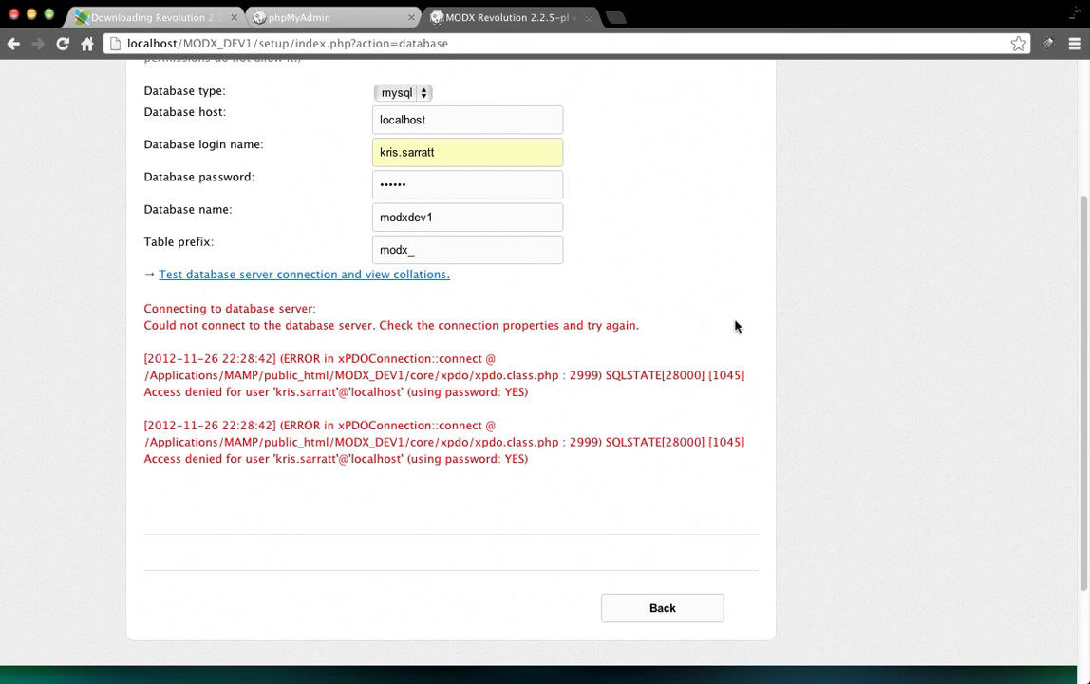
Change the database login to root, re-enter the password, and retest the connection.
{"action": "left_click", "coordinate": [513, 151]}
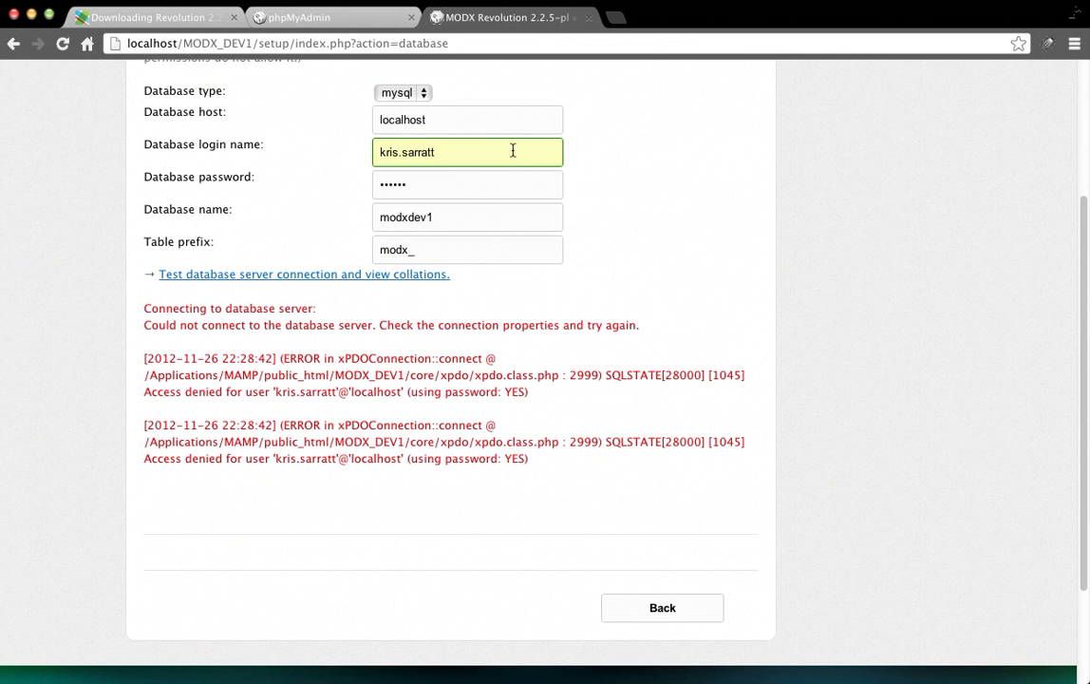
{"action": "triple_click", "coordinate": [517, 149]}
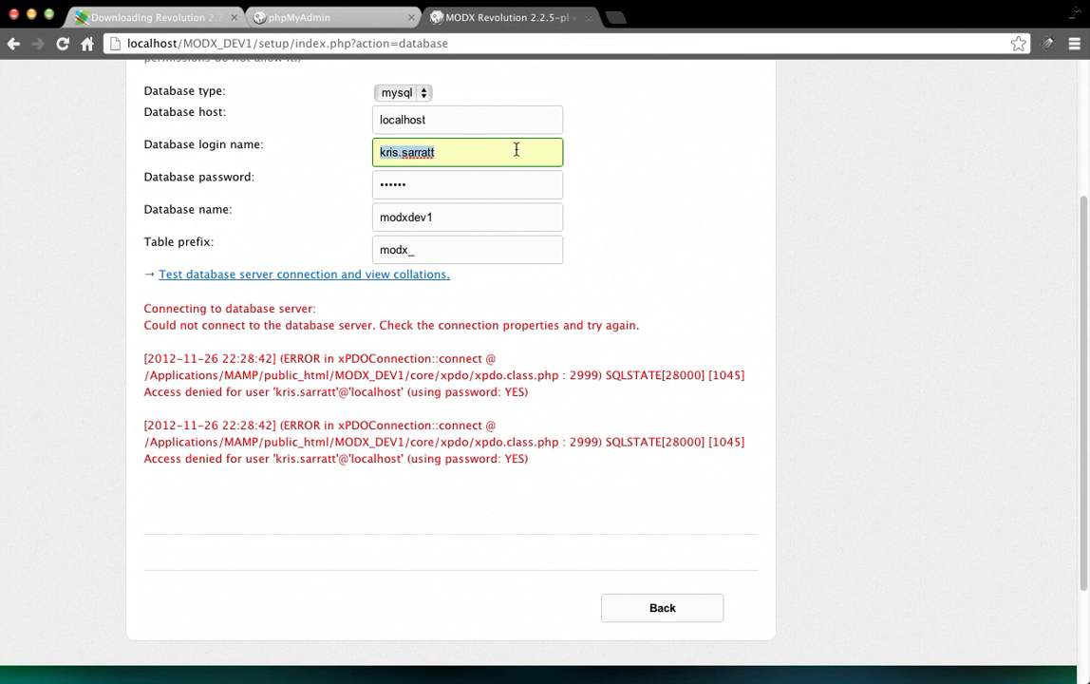
{"action": "type", "text": "root"}
{"action": "key", "text": "Tab"}
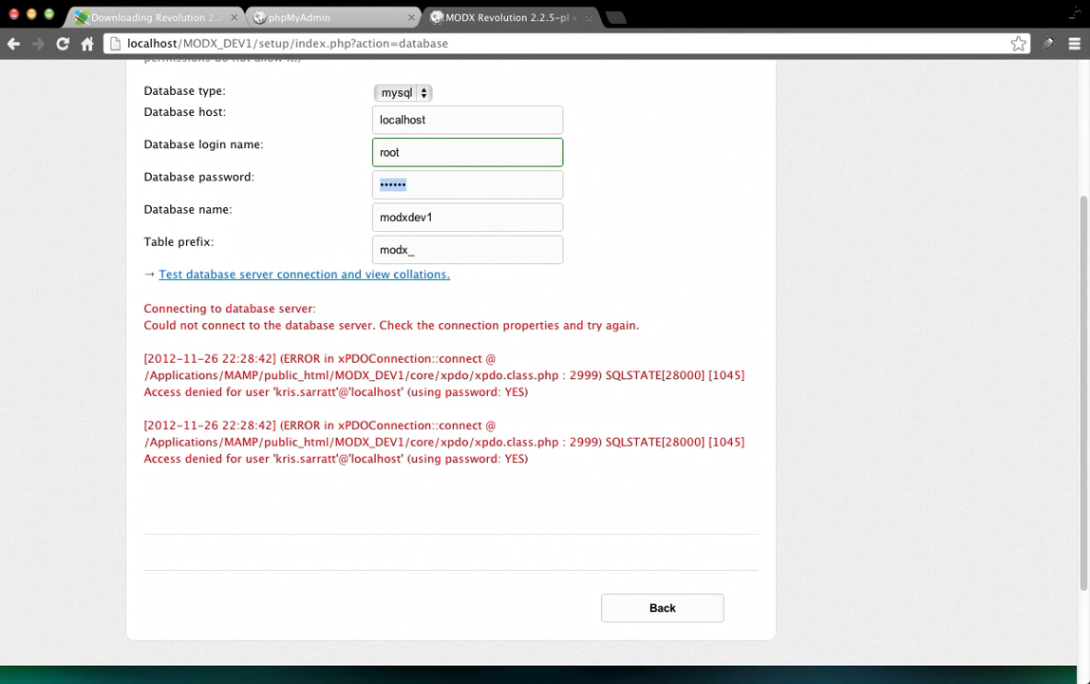
{"action": "type", "text": "root"}
{"action": "left_click", "coordinate": [315, 275]}
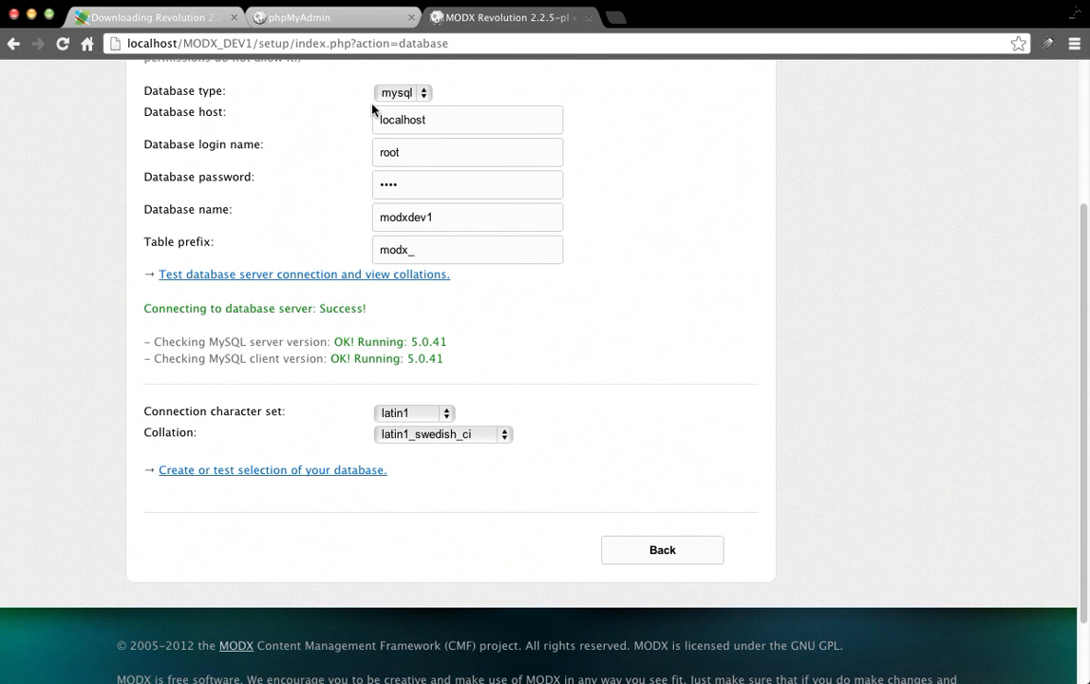
{"action": "left_click", "coordinate": [502, 260]}
{"action": "left_click", "coordinate": [787, 281]}
{"action": "left_click", "coordinate": [461, 145]}
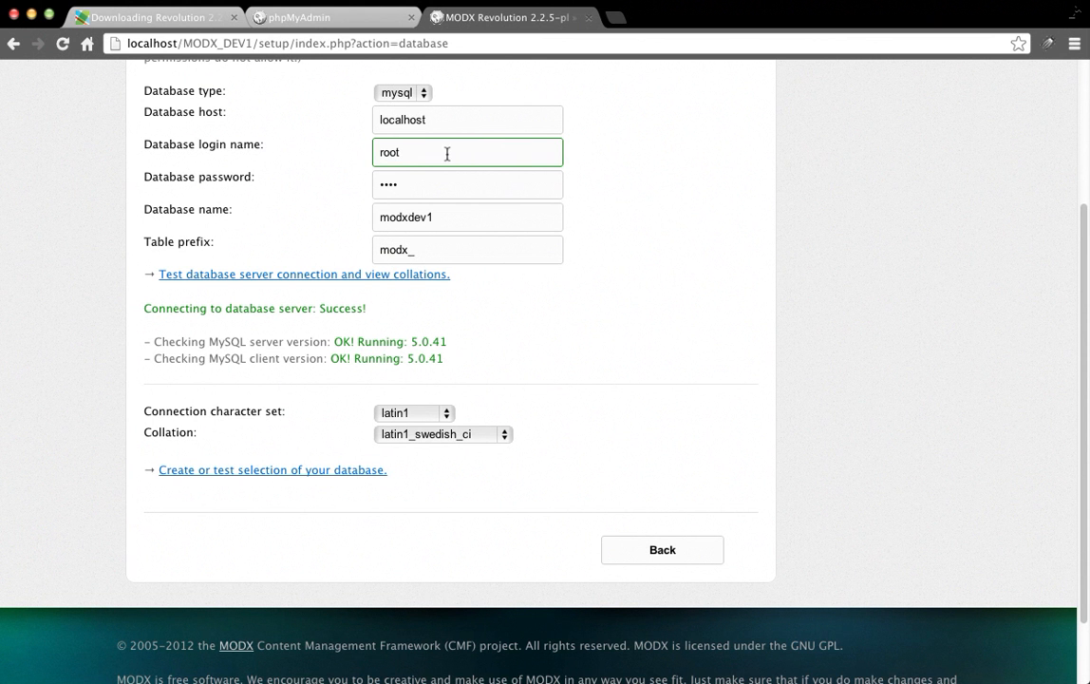
{"action": "left_click", "coordinate": [409, 201]}
{"action": "left_click", "coordinate": [421, 155]}
{"action": "left_click", "coordinate": [638, 71]}
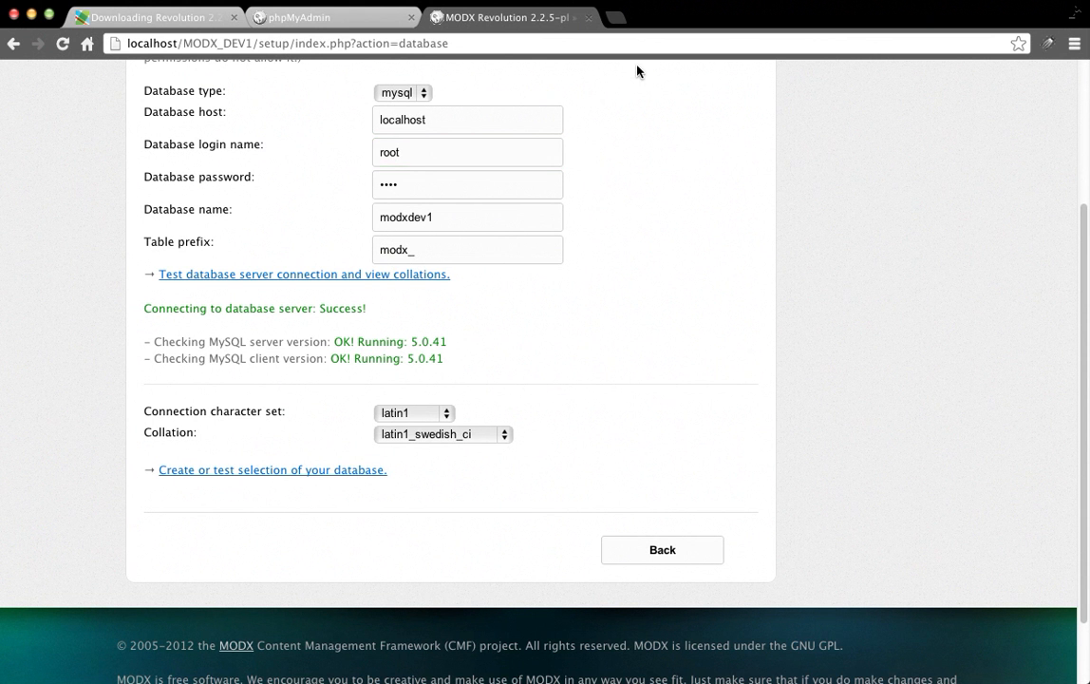
Set character set utf8 with utf8_general_ci collation and test the database selection.
{"action": "left_click", "coordinate": [451, 416]}
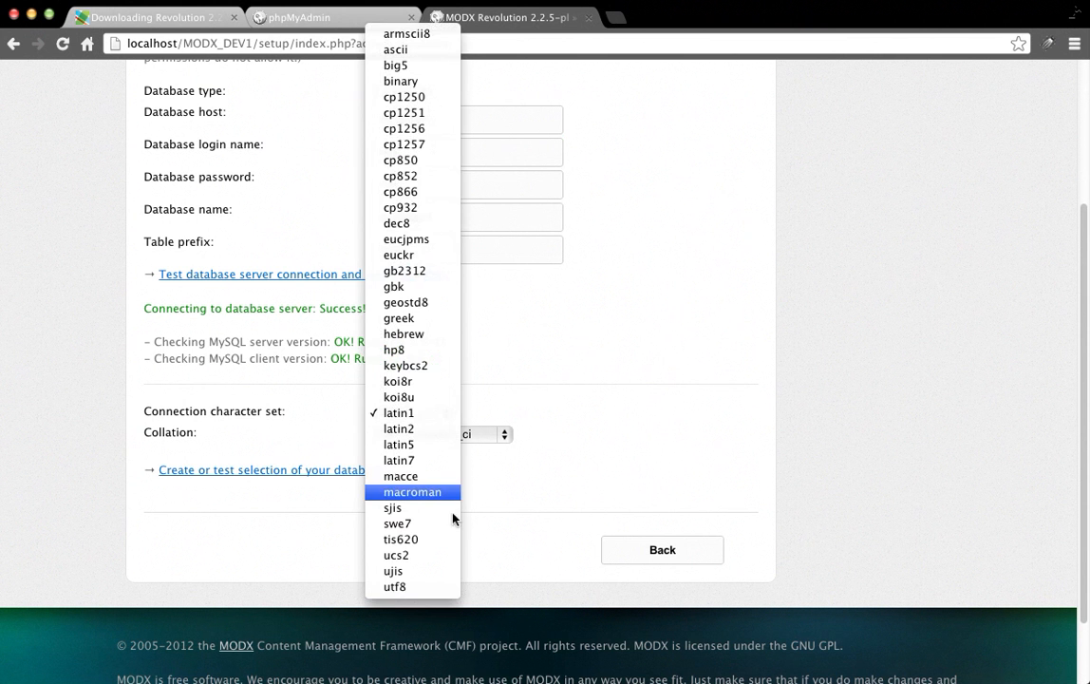
{"action": "left_click", "coordinate": [453, 587]}
{"action": "left_click", "coordinate": [453, 432]}
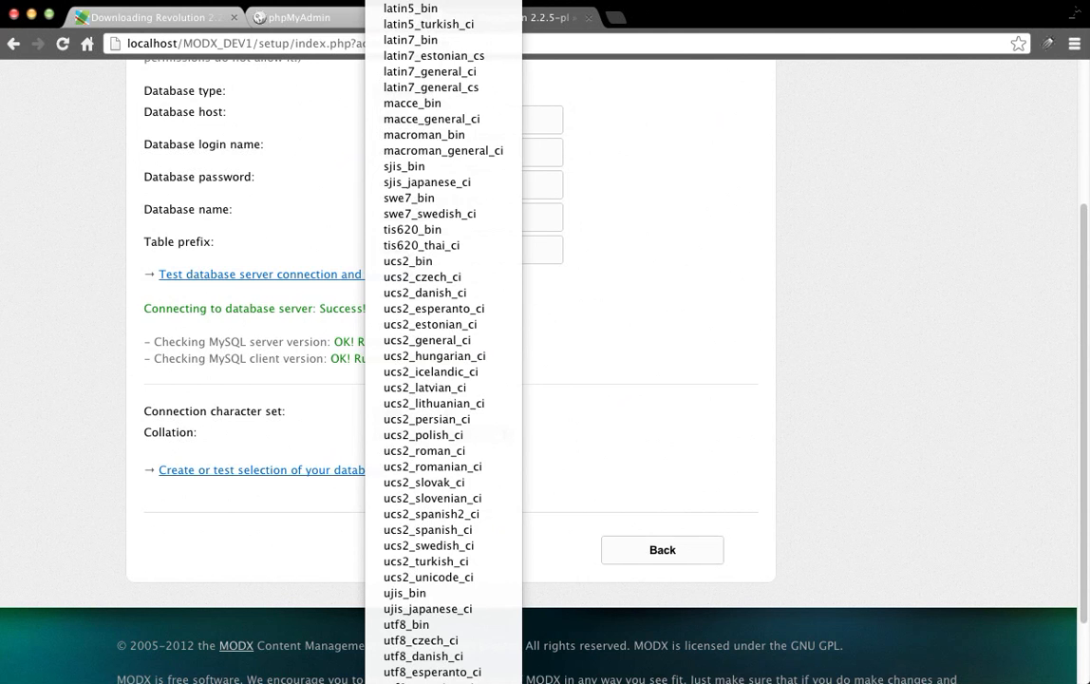
{"action": "left_click", "coordinate": [304, 486]}
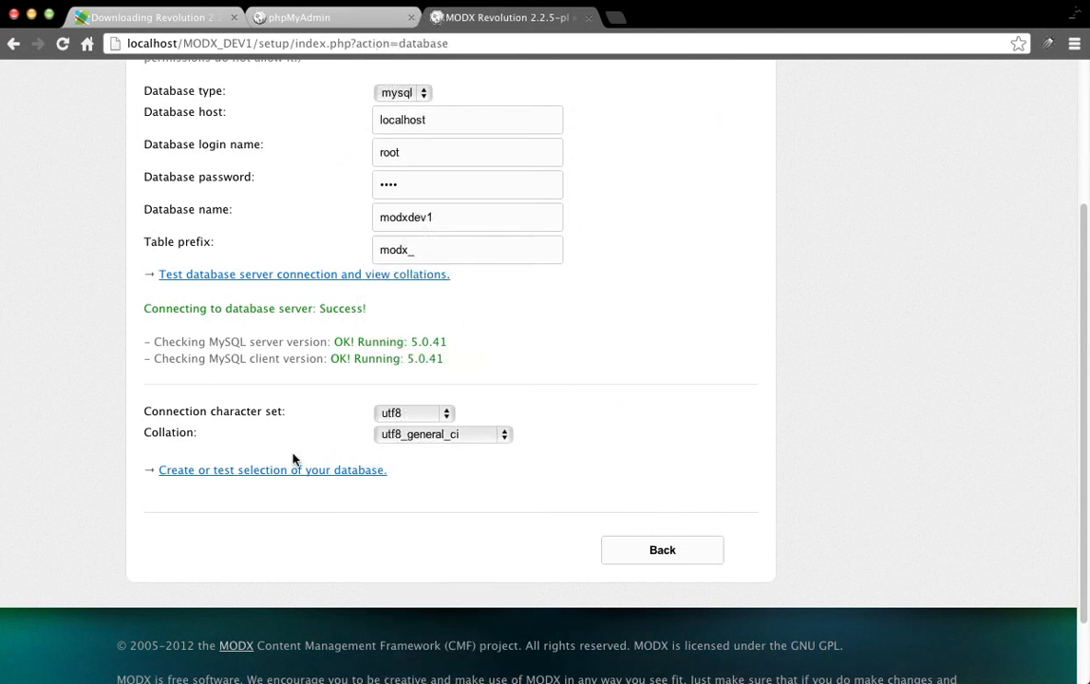
{"action": "left_click", "coordinate": [297, 469]}
{"action": "scroll", "coordinate": [812, 301], "scroll_direction": "down", "scroll_amount": 5}
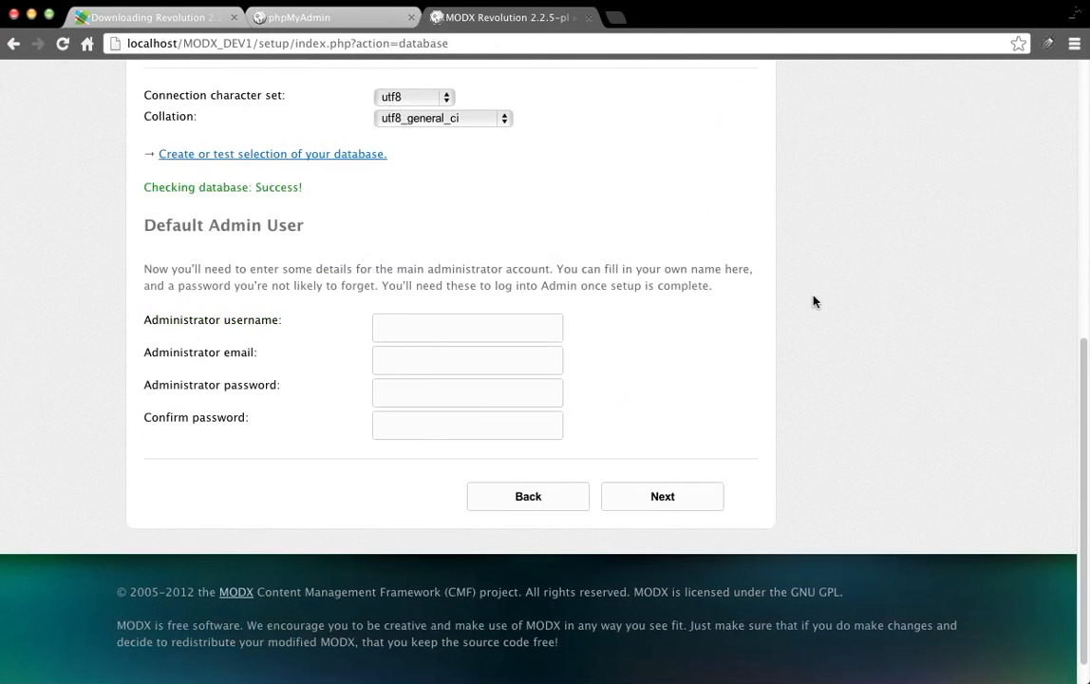
Enter admin username test.user, the admin e-mail, and the password twice, then continue.
{"action": "left_click", "coordinate": [406, 327]}
{"action": "left_click", "coordinate": [681, 244]}
{"action": "type", "text": "test.user"}
{"action": "key", "text": "Tab"}
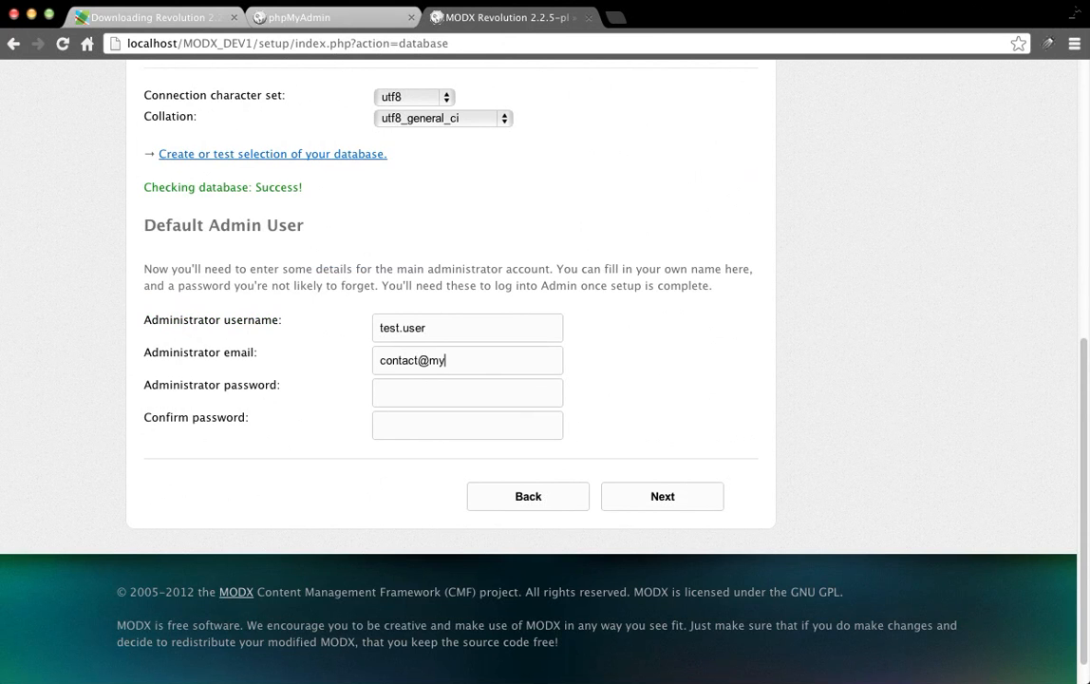
{"action": "key", "text": "Tab"}
{"action": "type", "text": "******"}
{"action": "key", "text": "Tab"}
{"action": "type", "text": "******"}
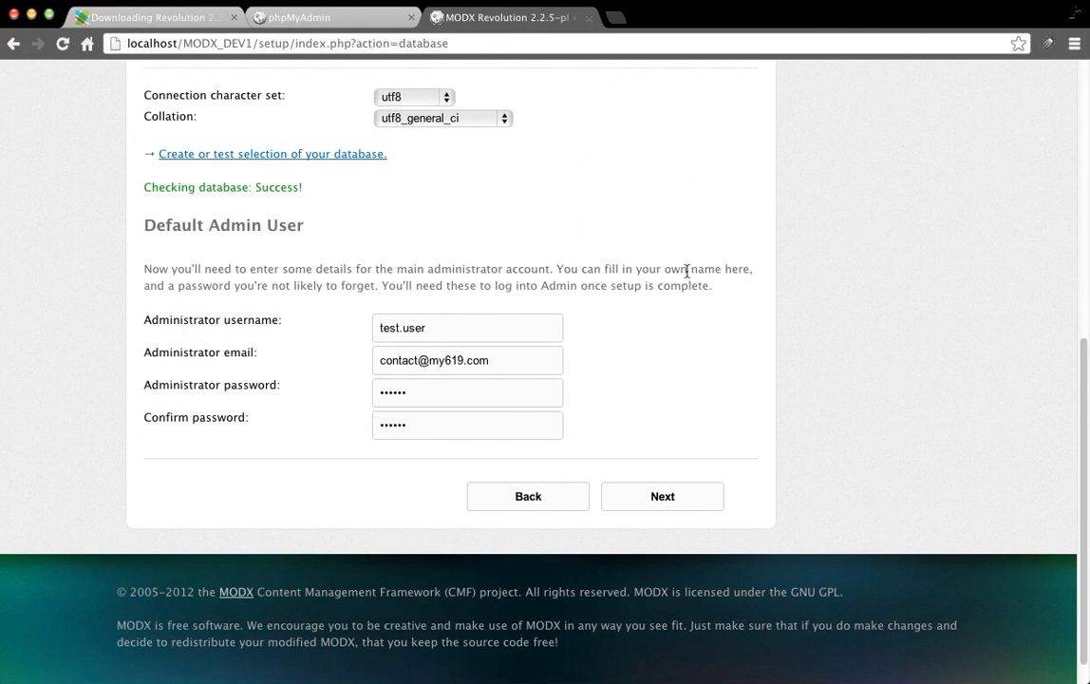
{"action": "left_click", "coordinate": [663, 497]}
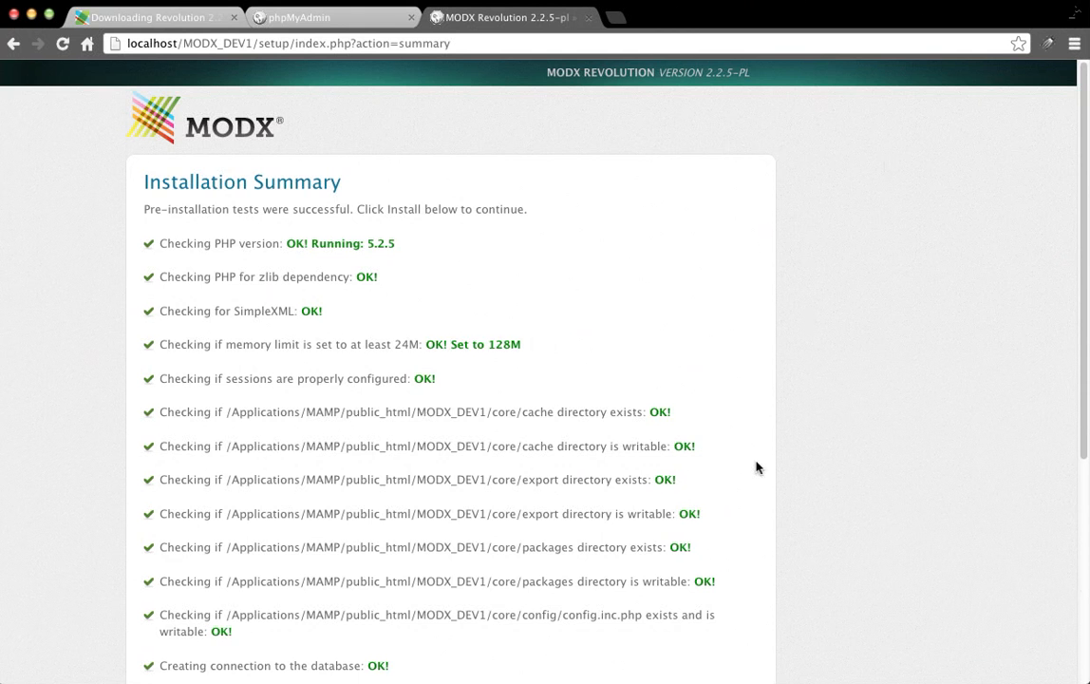
Review the pre-installation checks on the Installation Summary and install the MODX core.
{"action": "scroll", "coordinate": [756, 467], "scroll_direction": "down", "scroll_amount": 5}
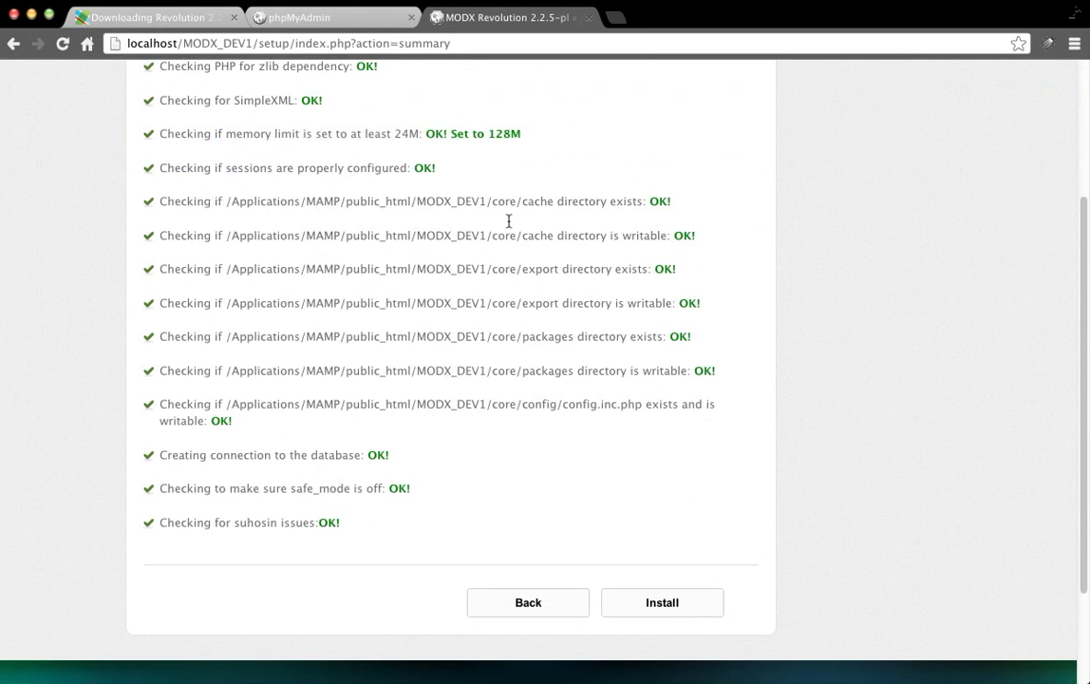
{"action": "scroll", "coordinate": [478, 258], "scroll_direction": "up", "scroll_amount": 5}
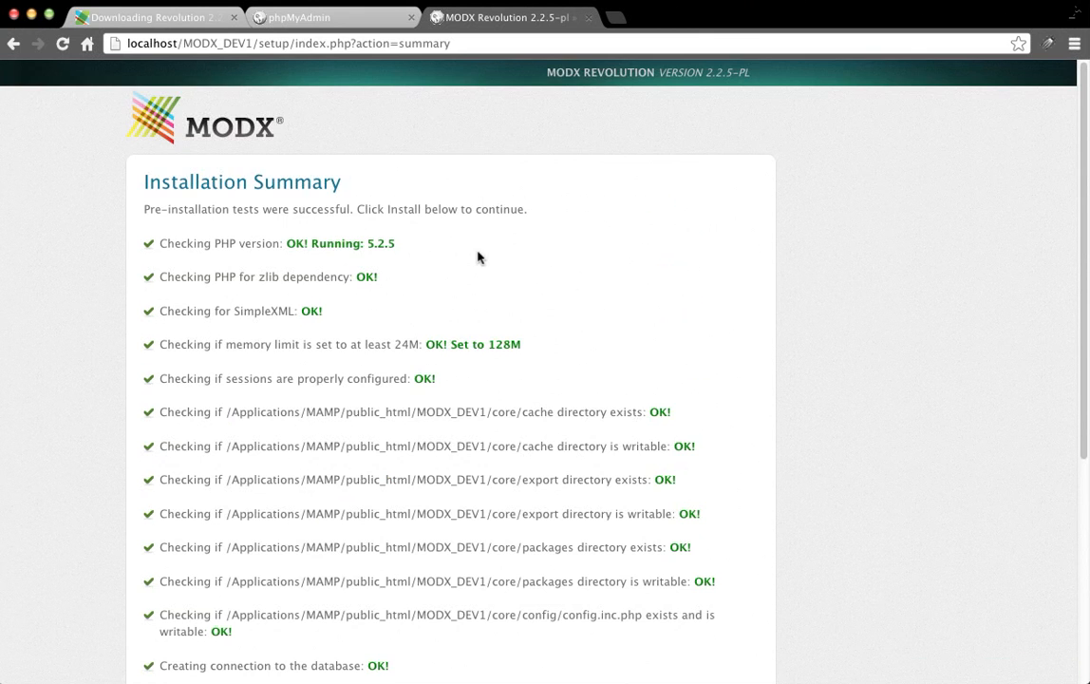
{"action": "scroll", "coordinate": [760, 246], "scroll_direction": "down", "scroll_amount": 3}
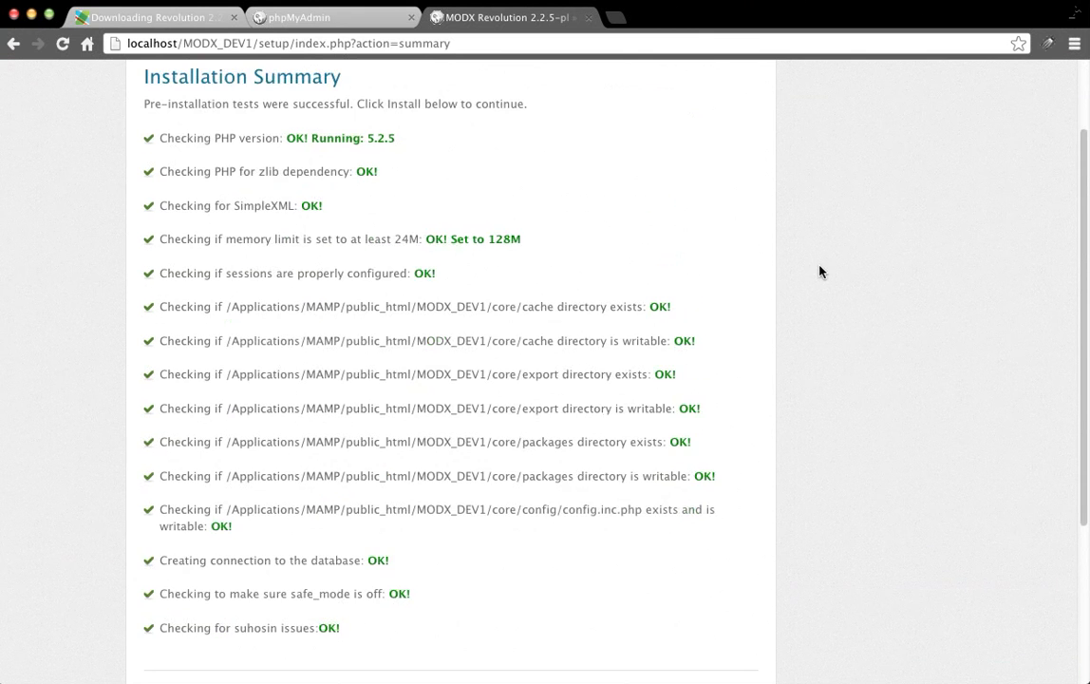
{"action": "scroll", "coordinate": [820, 272], "scroll_direction": "down", "scroll_amount": 5}
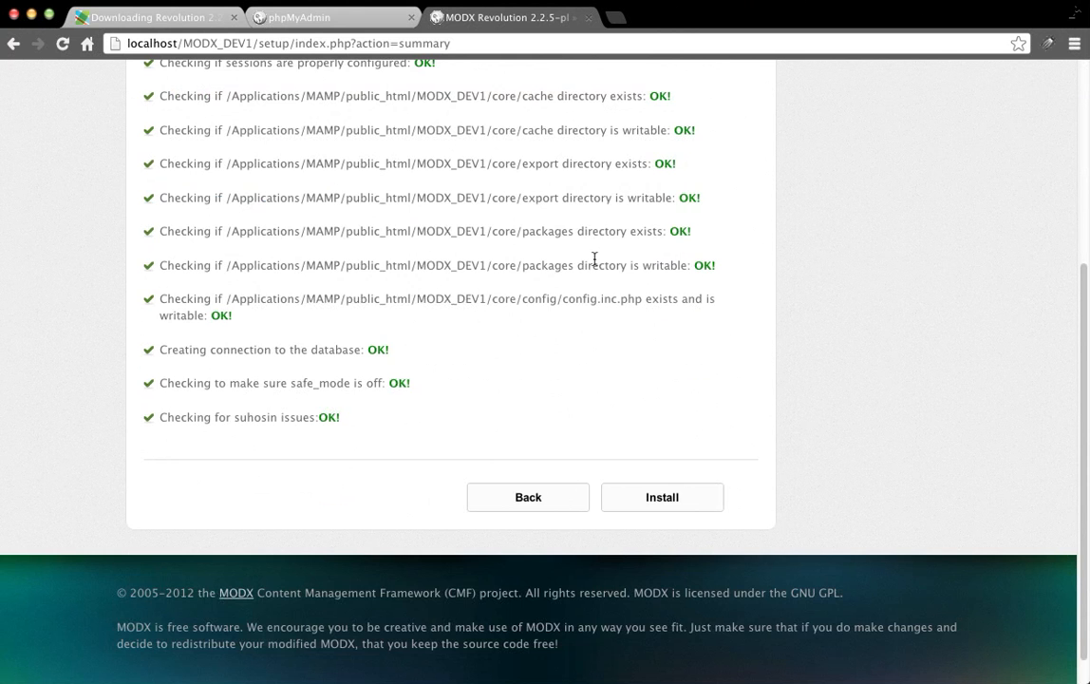
{"action": "scroll", "coordinate": [598, 262], "scroll_direction": "down", "scroll_amount": 1}
{"action": "scroll", "coordinate": [705, 302], "scroll_direction": "up", "scroll_amount": 3}
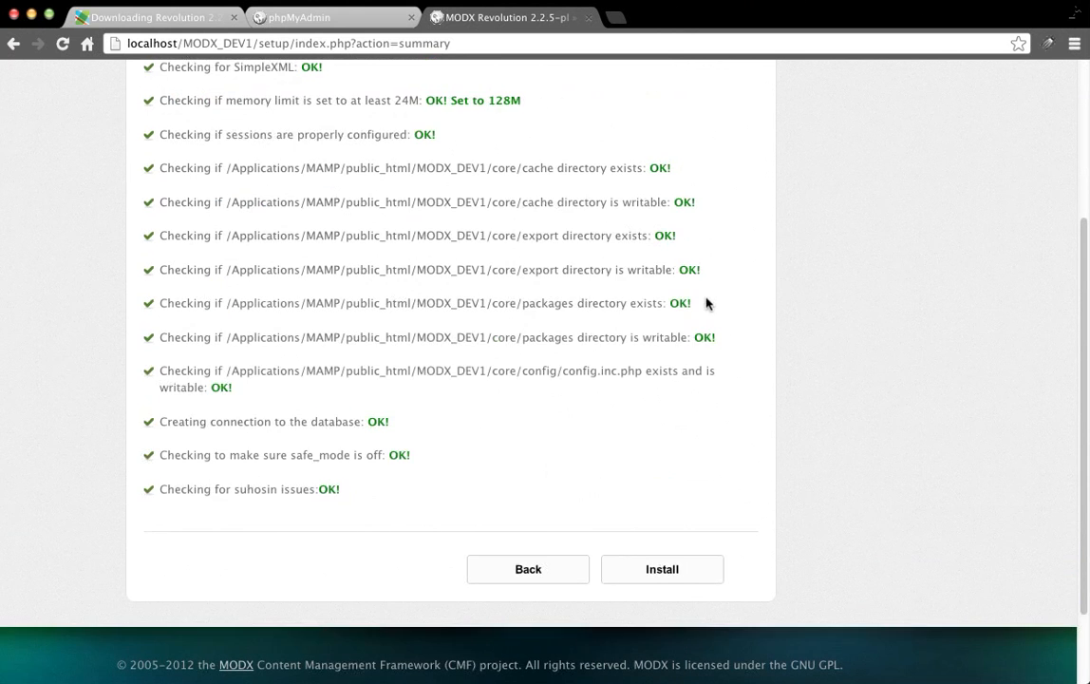
{"action": "scroll", "coordinate": [706, 303], "scroll_direction": "up", "scroll_amount": 7}
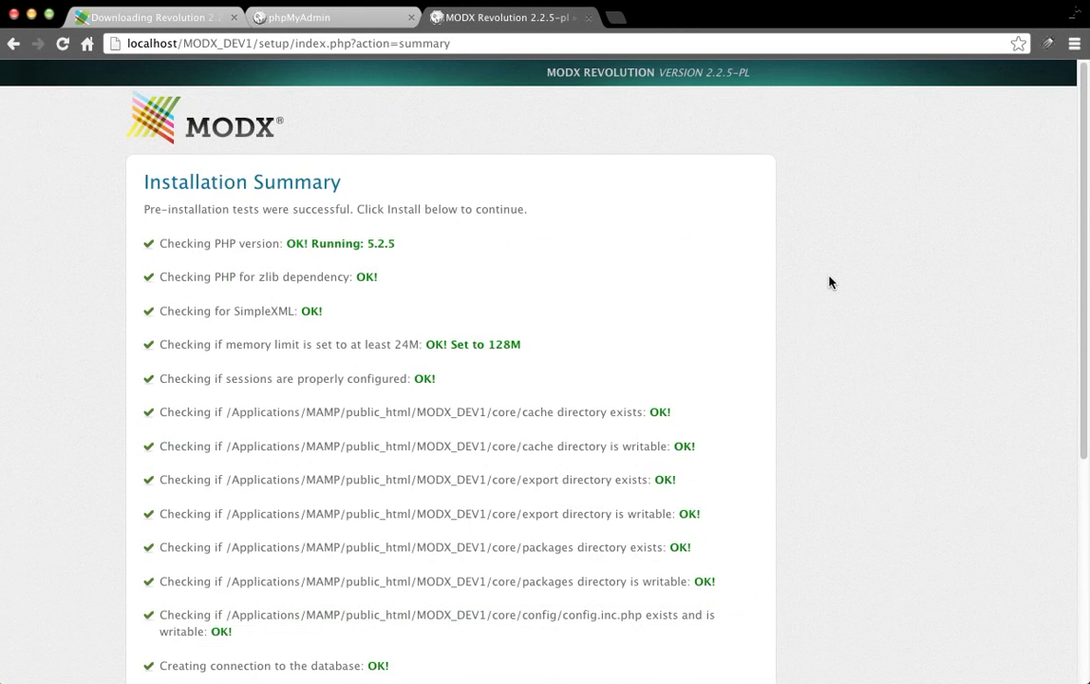
{"action": "scroll", "coordinate": [828, 282], "scroll_direction": "down", "scroll_amount": 3}
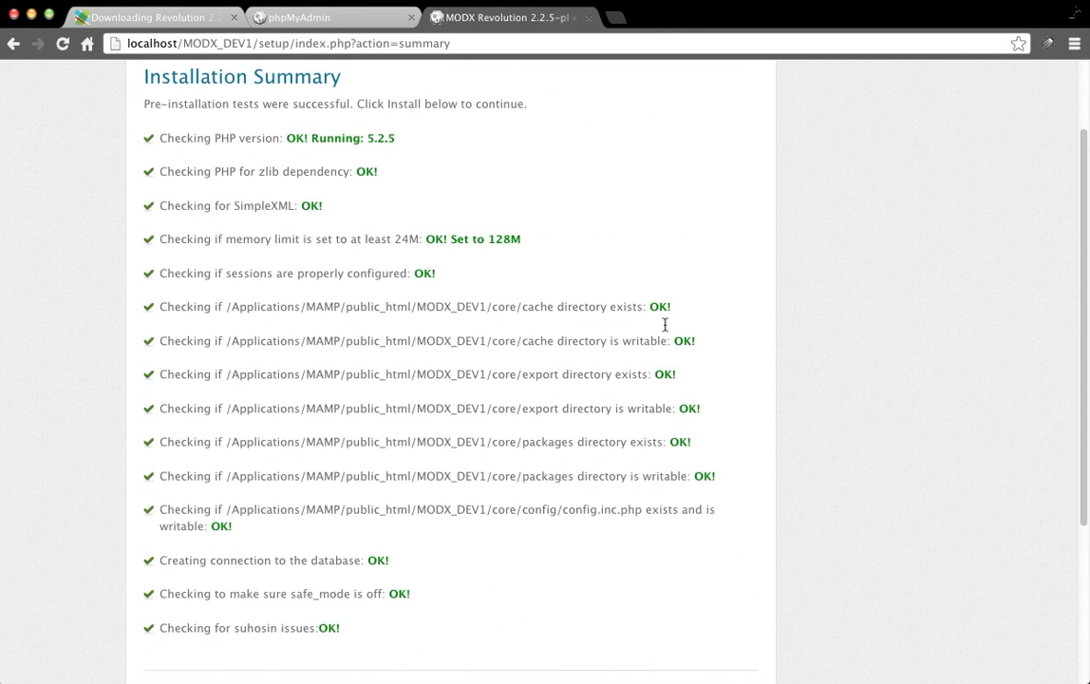
{"action": "scroll", "coordinate": [563, 404], "scroll_direction": "down", "scroll_amount": 5}
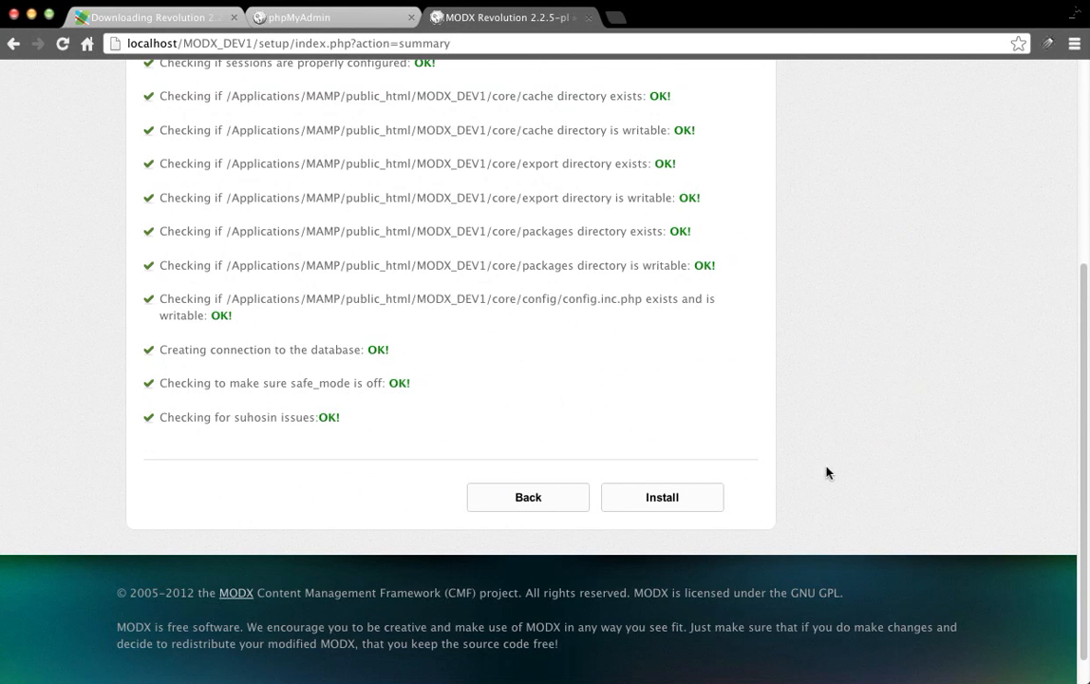
{"action": "scroll", "coordinate": [726, 240], "scroll_direction": "up", "scroll_amount": 7}
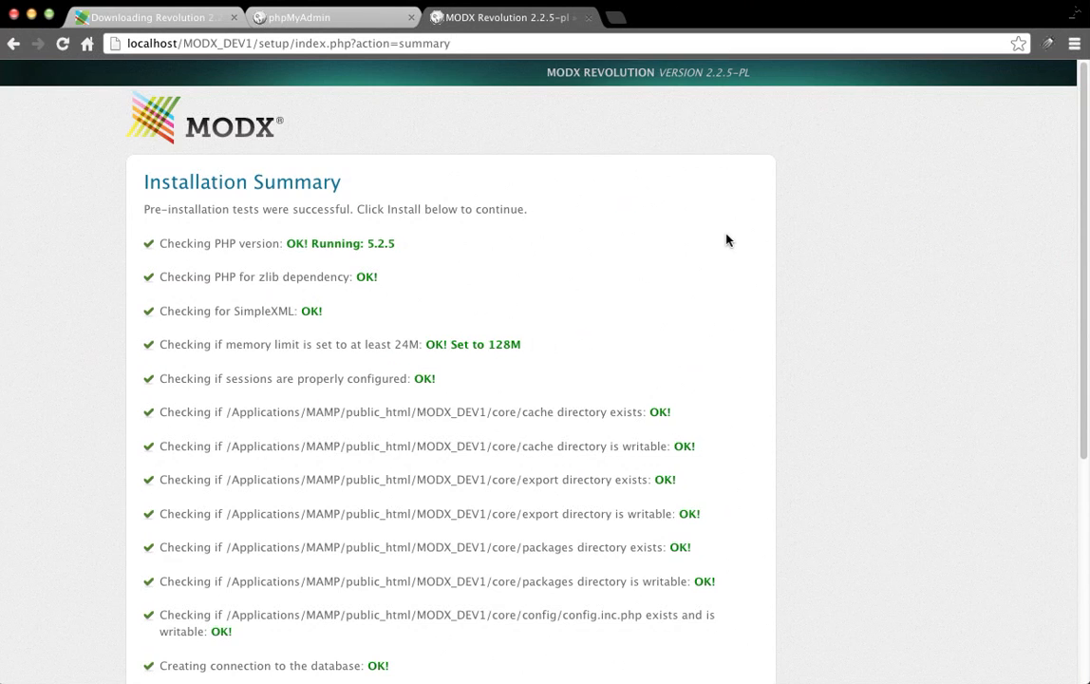
{"action": "scroll", "coordinate": [726, 240], "scroll_direction": "down", "scroll_amount": 5}
{"action": "left_click", "coordinate": [708, 472]}
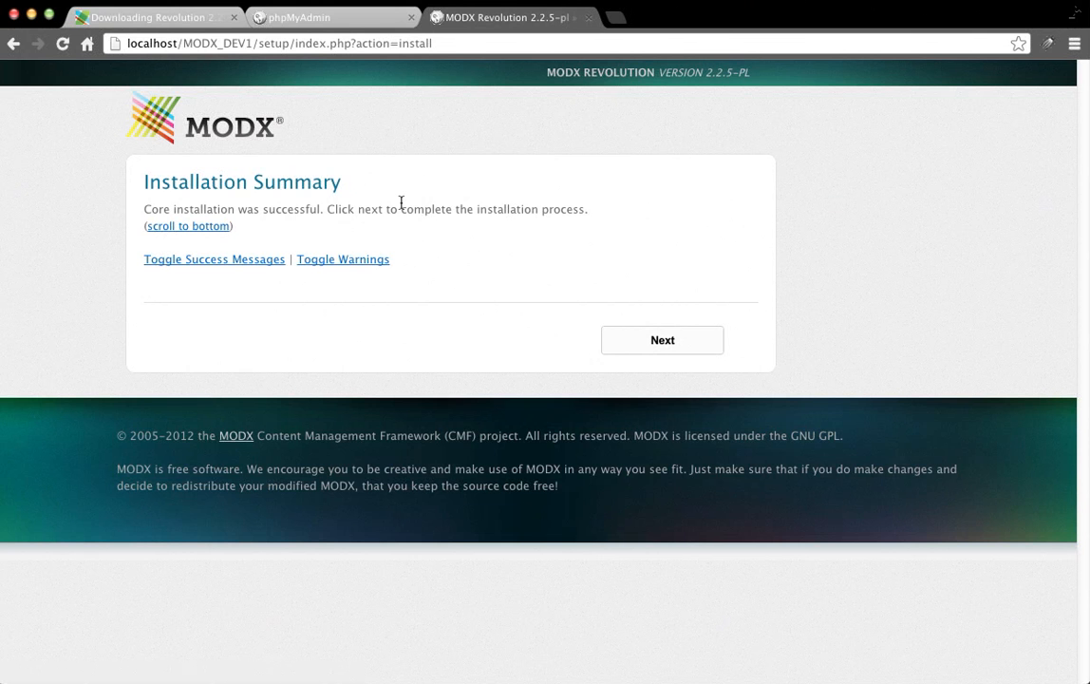
Complete setup and sign in to the manager with the admin username and password.
{"action": "left_click", "coordinate": [632, 335]}
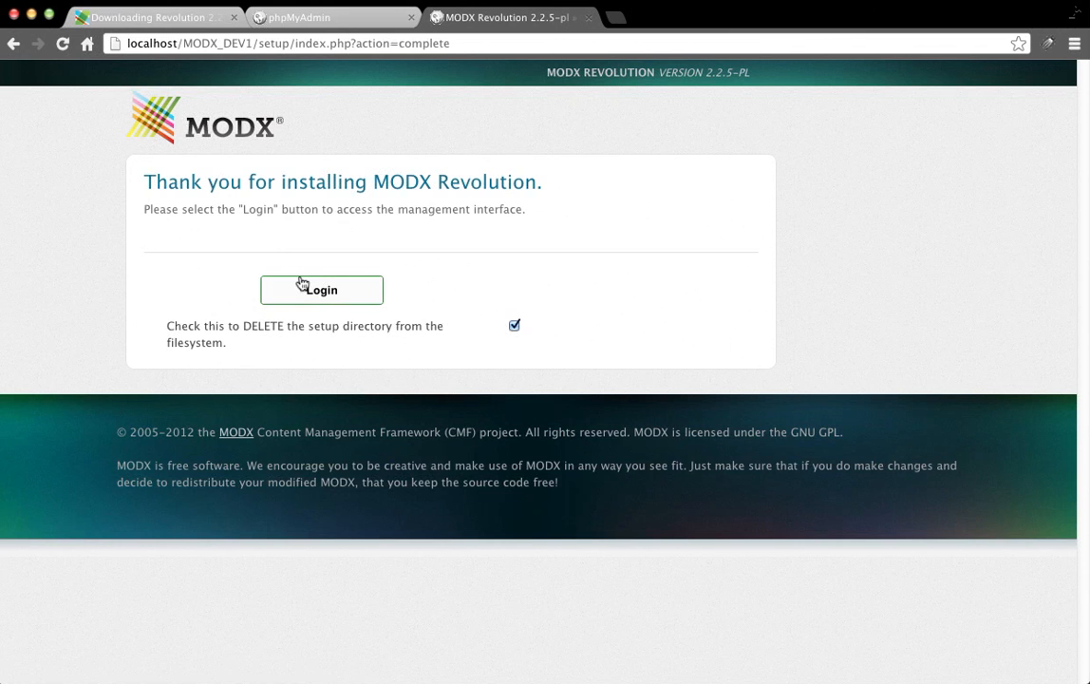
{"action": "left_click", "coordinate": [302, 284]}
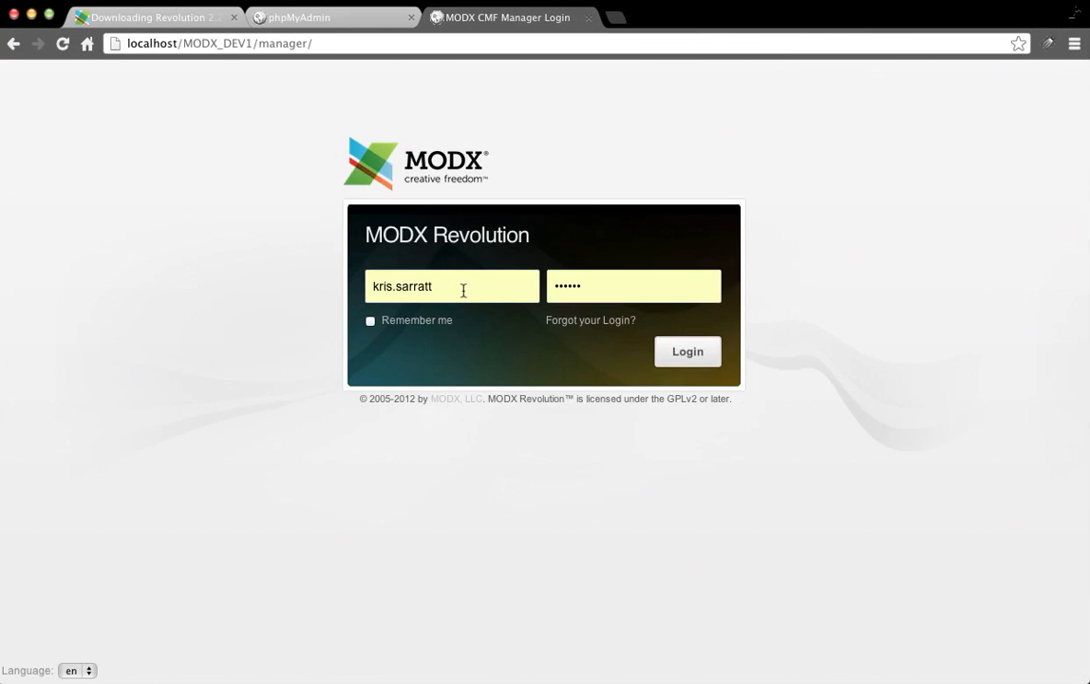
{"action": "triple_click", "coordinate": [463, 290]}
{"action": "type", "text": "test.user"}
{"action": "key", "text": "Tab"}
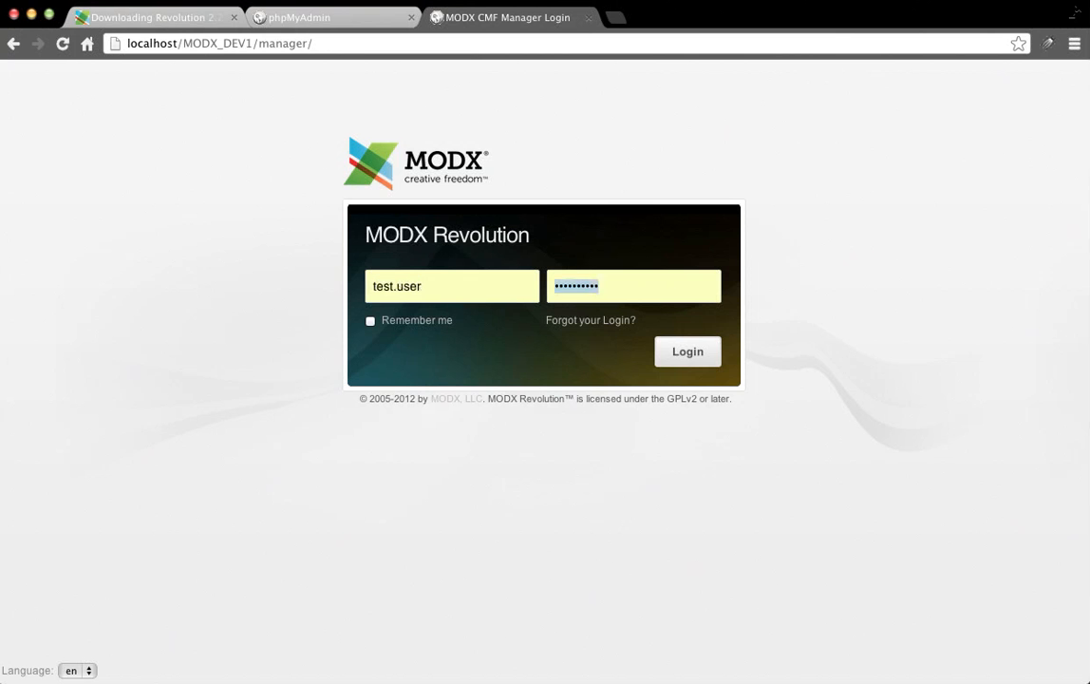
{"action": "type", "text": "••••••"}
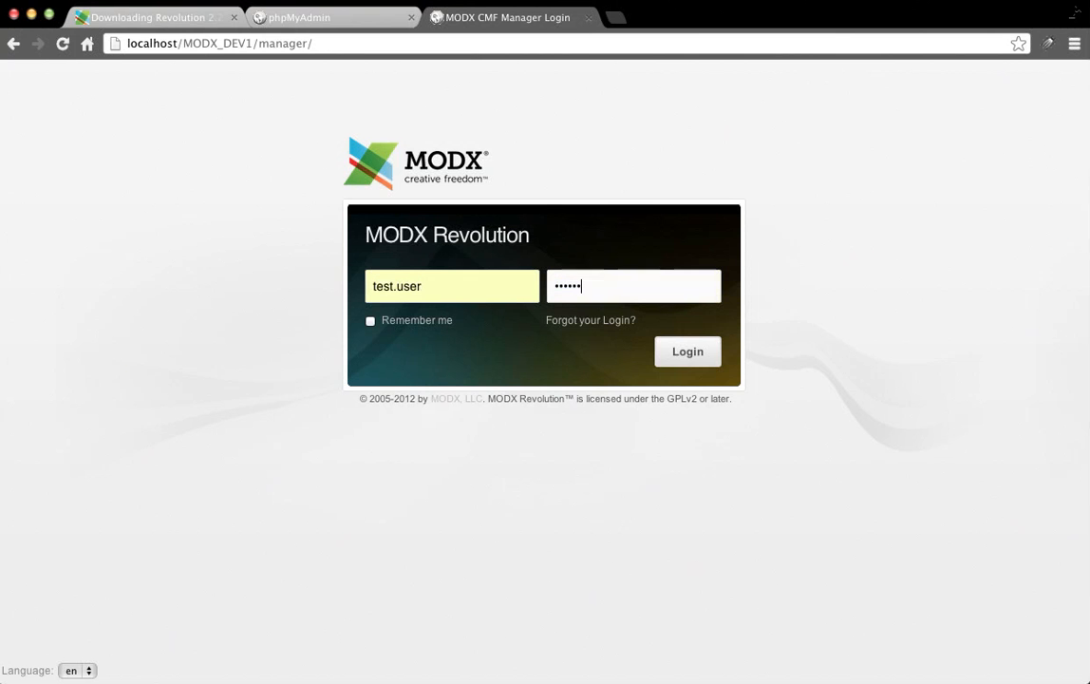
{"action": "key", "text": "Return"}
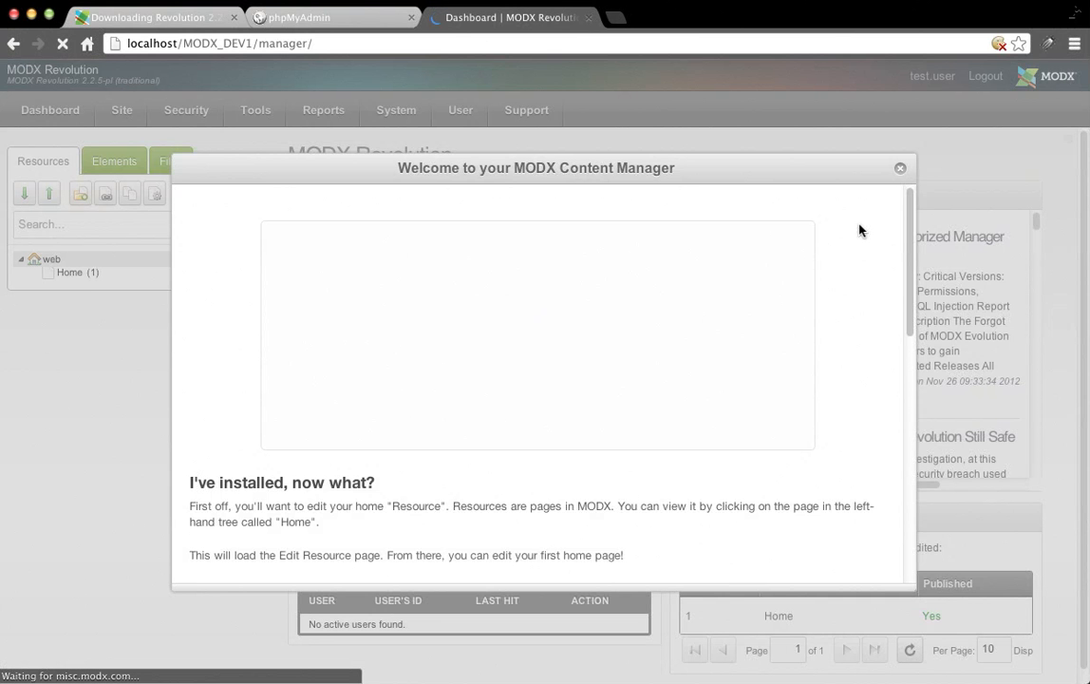
Close the 'Welcome to your MODX Content Manager' window to reveal the dashboard feeds.
{"action": "left_click", "coordinate": [900, 169]}
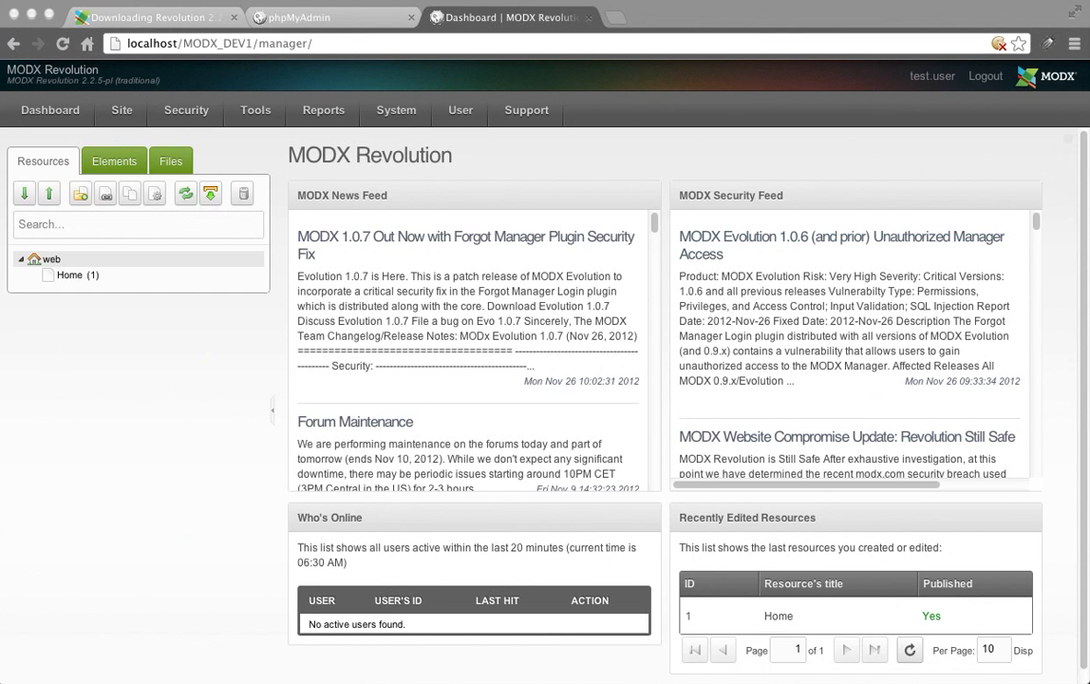
{"action": "left_click", "coordinate": [205, 578]}
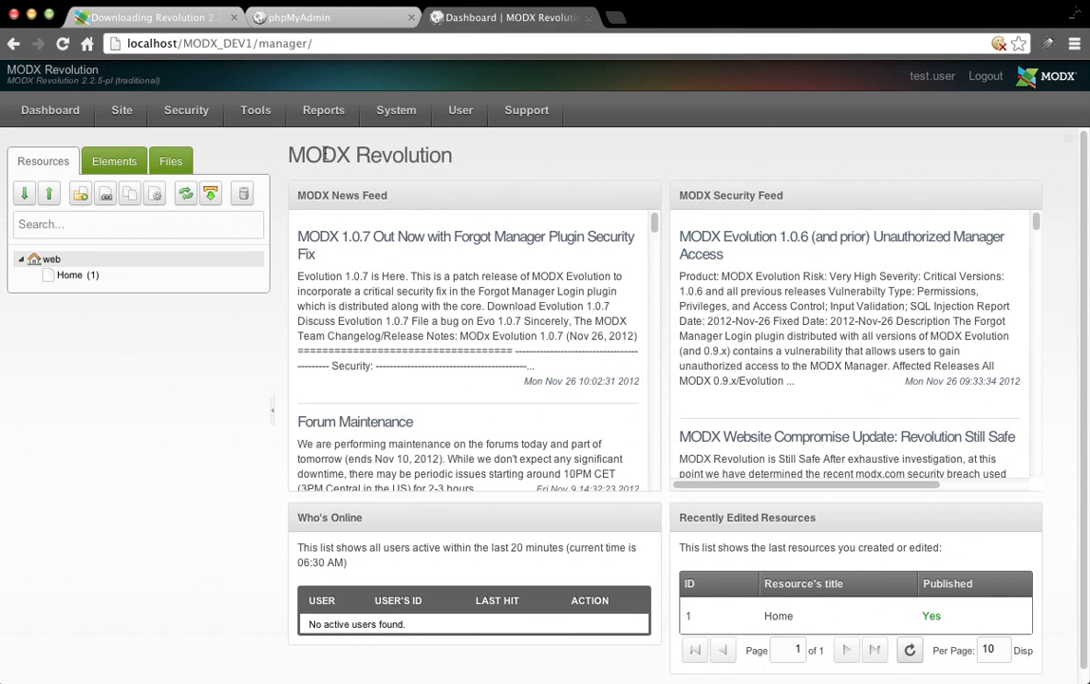
{"action": "left_click_drag", "start_coordinate": [289, 152], "coordinate": [452, 145]}
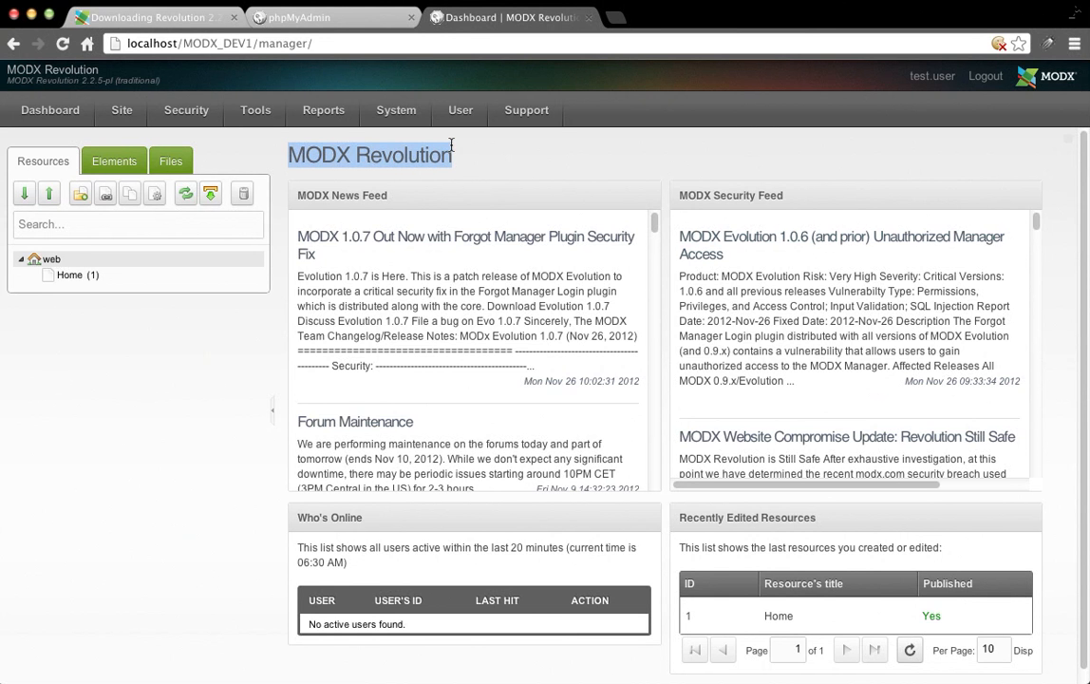
{"action": "mouse_move", "coordinate": [401, 130]}
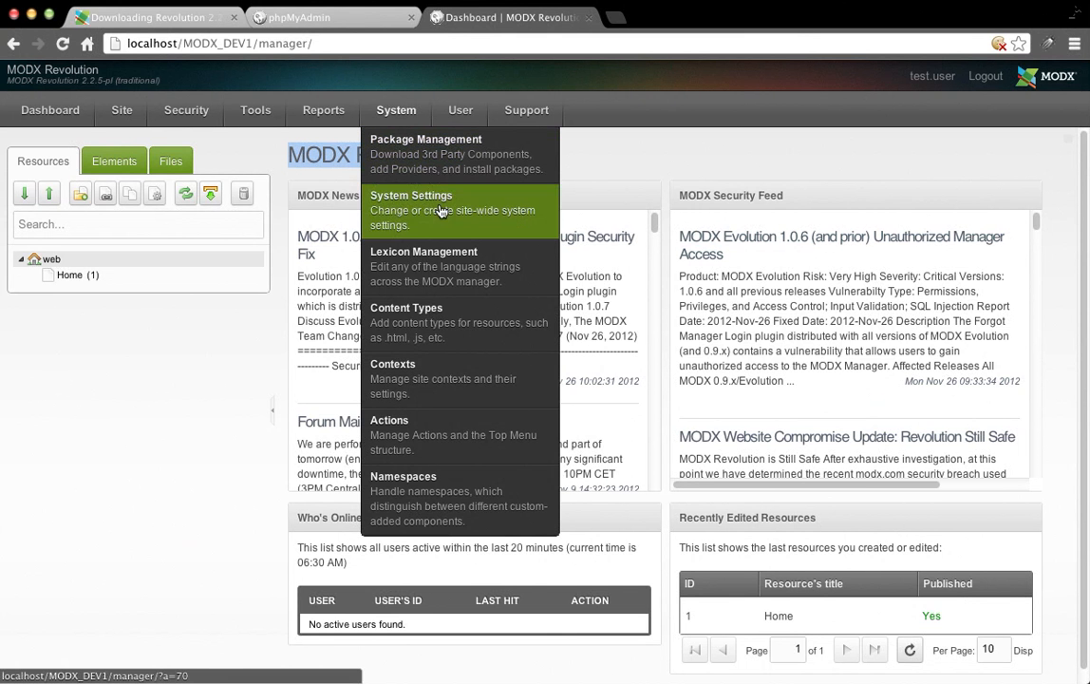
Open System Settings and filter the list to the Site area.
{"action": "left_click", "coordinate": [413, 226]}
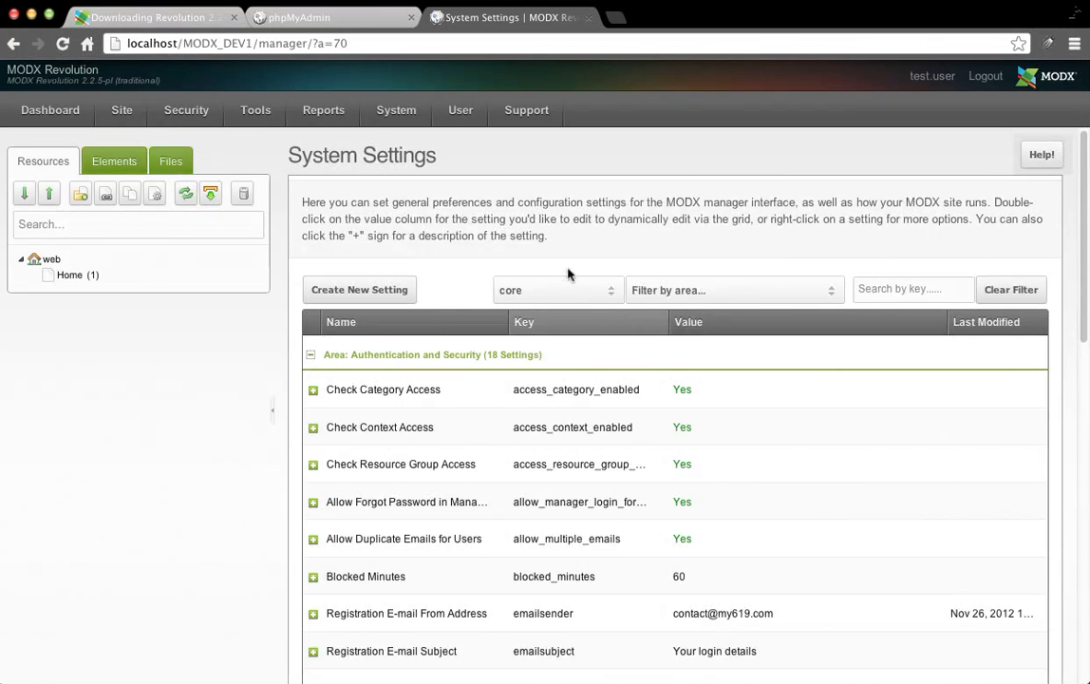
{"action": "left_click", "coordinate": [731, 302]}
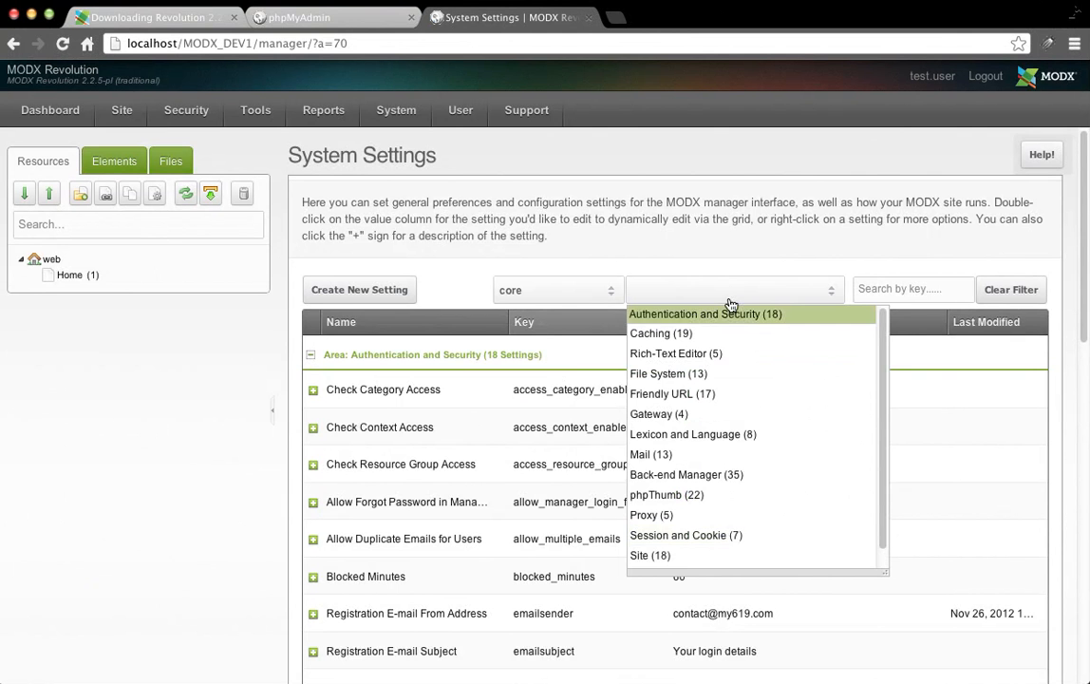
{"action": "left_click", "coordinate": [749, 555]}
{"action": "scroll", "coordinate": [756, 540], "scroll_direction": "down", "scroll_amount": 3}
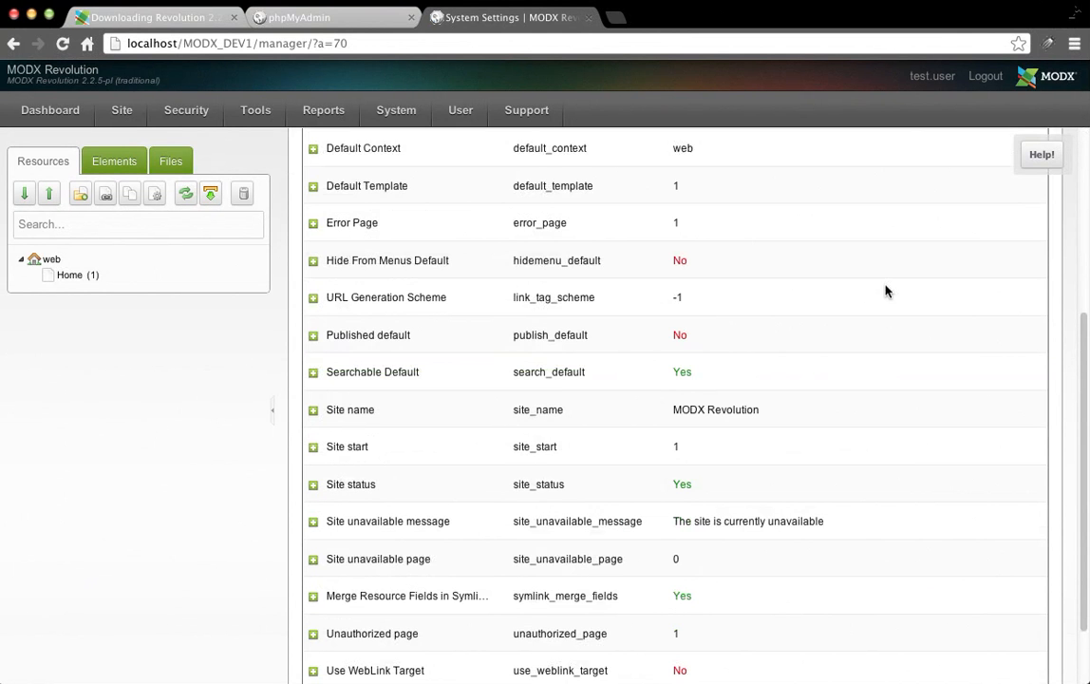
{"action": "scroll", "coordinate": [734, 347], "scroll_direction": "down", "scroll_amount": 1}
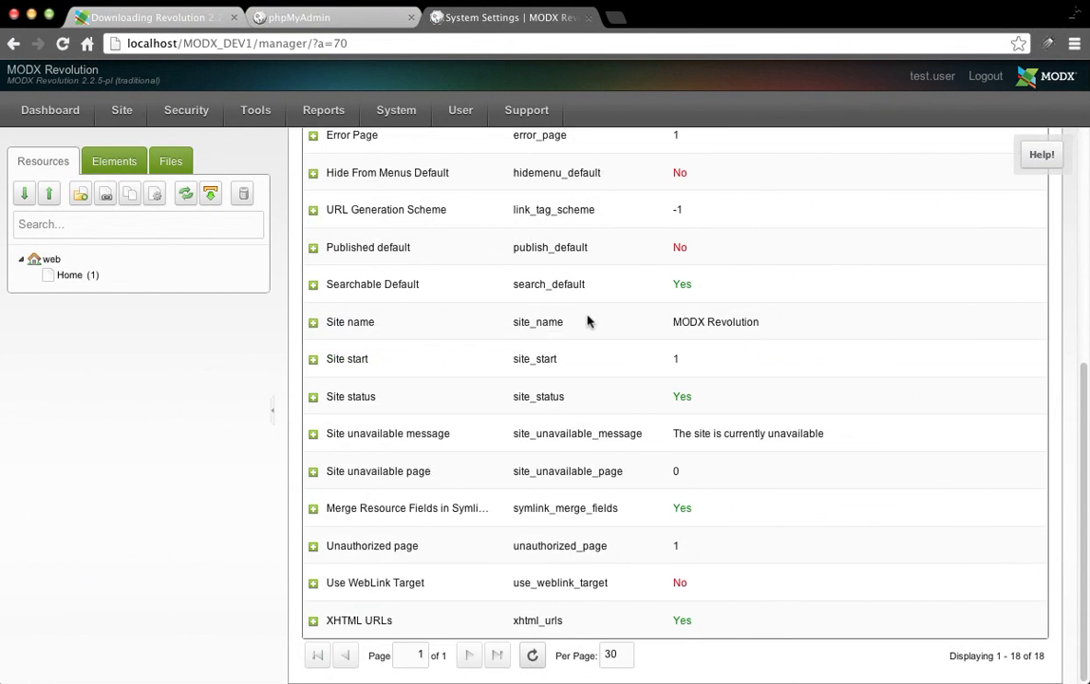
Change the site_name value to 'MODX Dev1' and save it.
{"action": "double_click", "coordinate": [728, 324]}
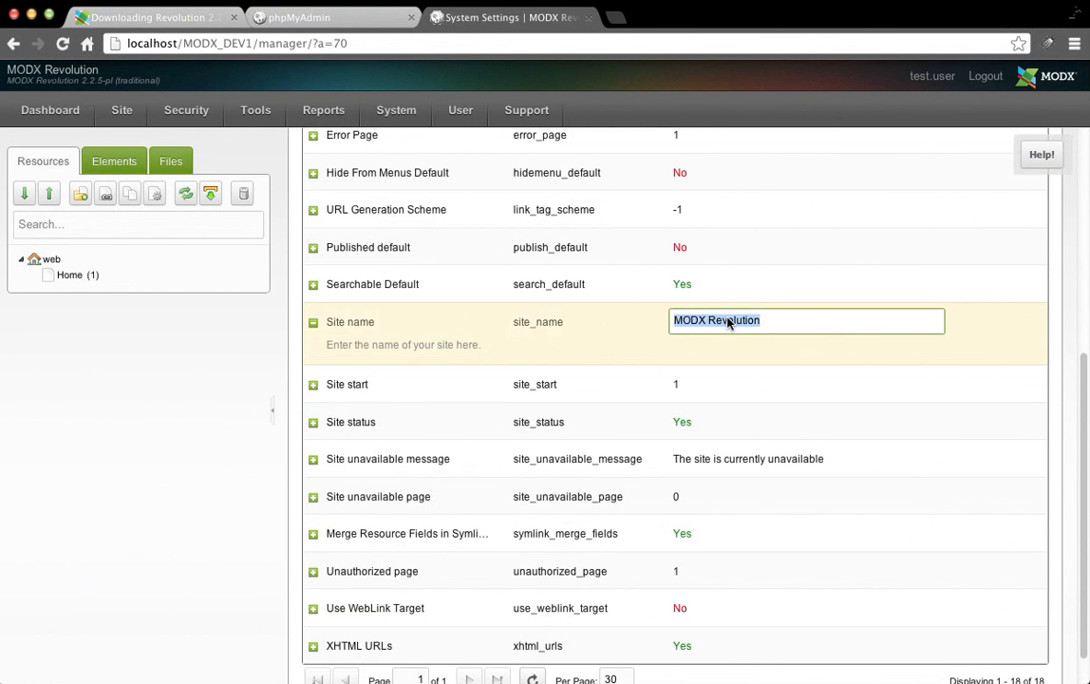
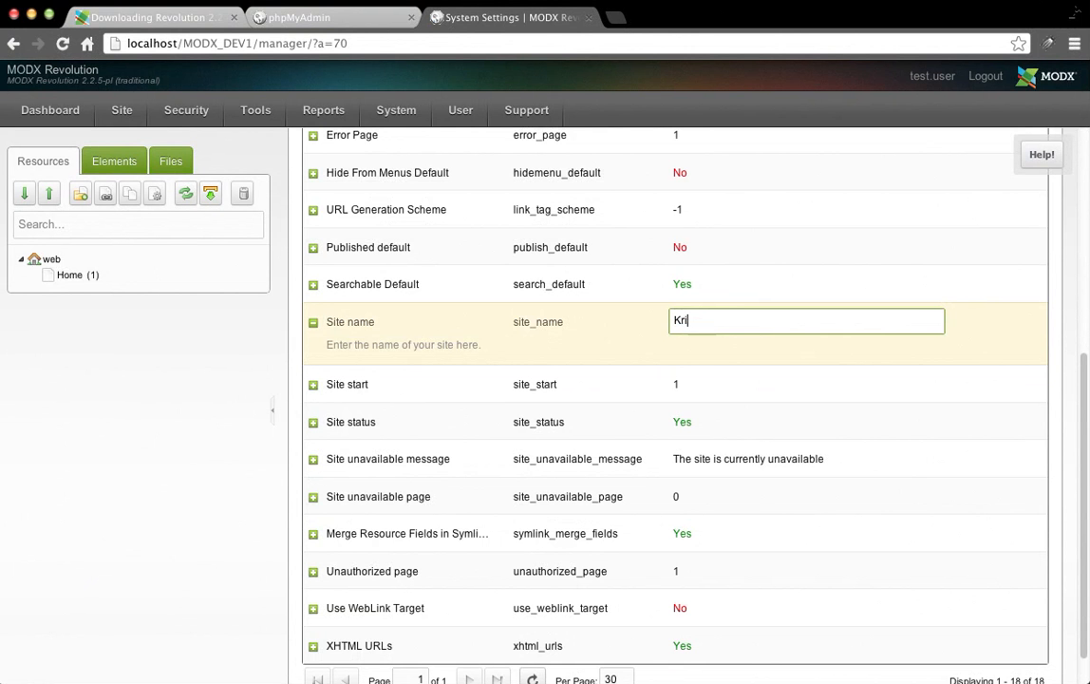
{"action": "key", "text": "ctrl+a"}
{"action": "type", "text": "MODx"}
{"action": "key", "text": "BackSpace"}
{"action": "type", "text": "X Dev1"}
{"action": "left_click", "coordinate": [1021, 401]}
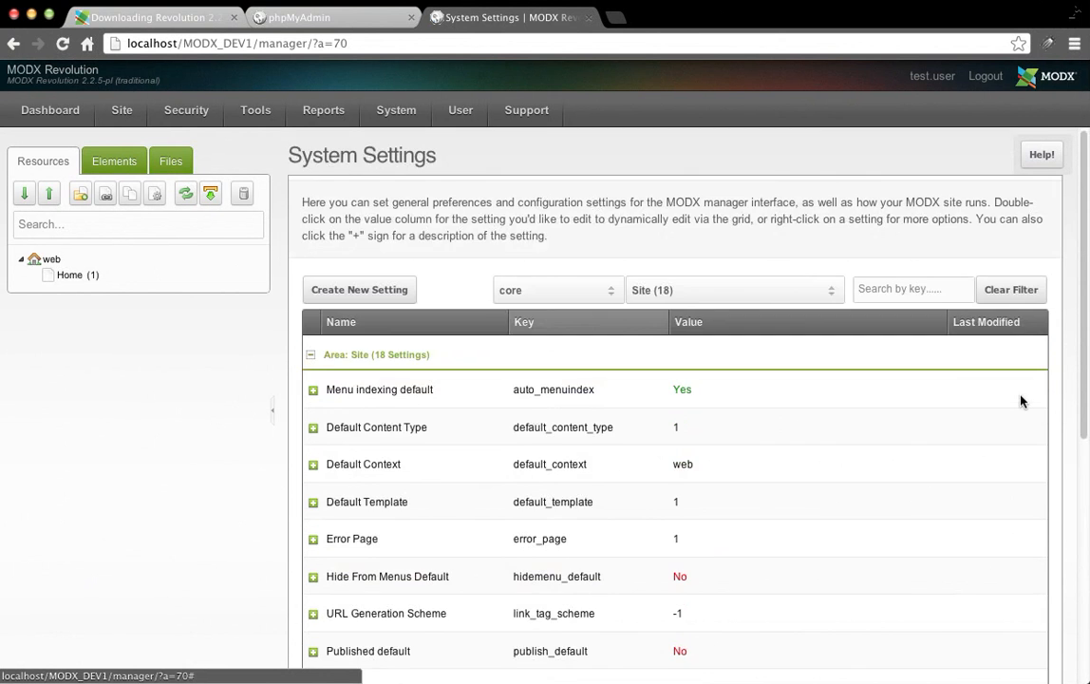
{"action": "scroll", "coordinate": [1022, 401], "scroll_direction": "down", "scroll_amount": 5}
{"action": "scroll", "coordinate": [1019, 402], "scroll_direction": "up", "scroll_amount": 5}
{"action": "scroll", "coordinate": [868, 502], "scroll_direction": "down", "scroll_amount": 7}
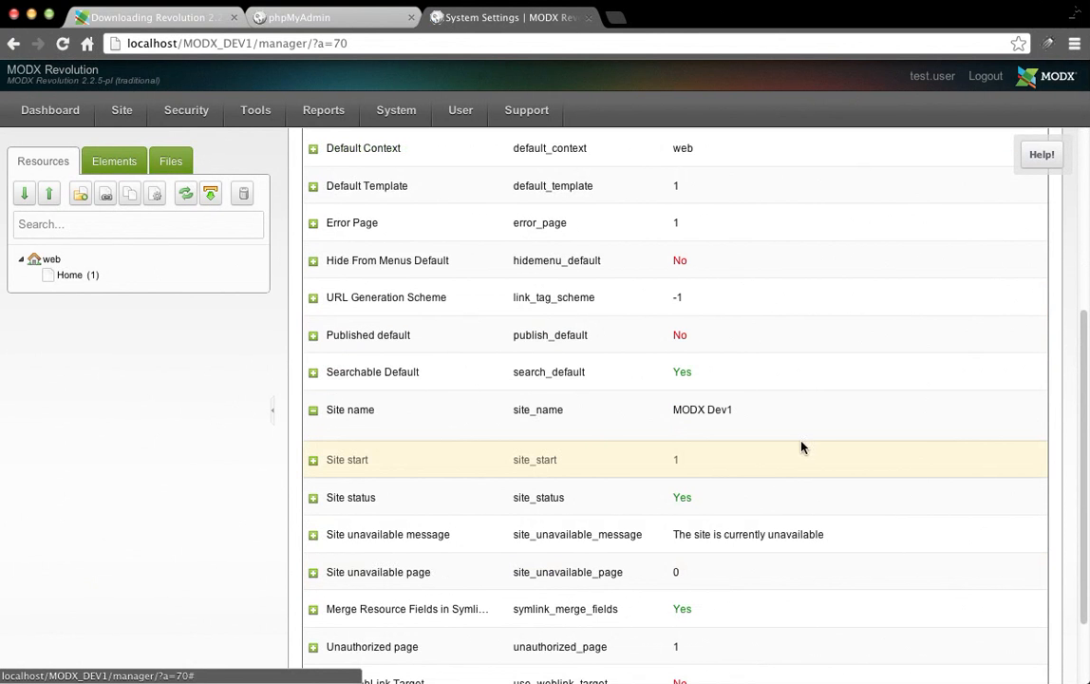
{"action": "scroll", "coordinate": [806, 422], "scroll_direction": "up", "scroll_amount": 7}
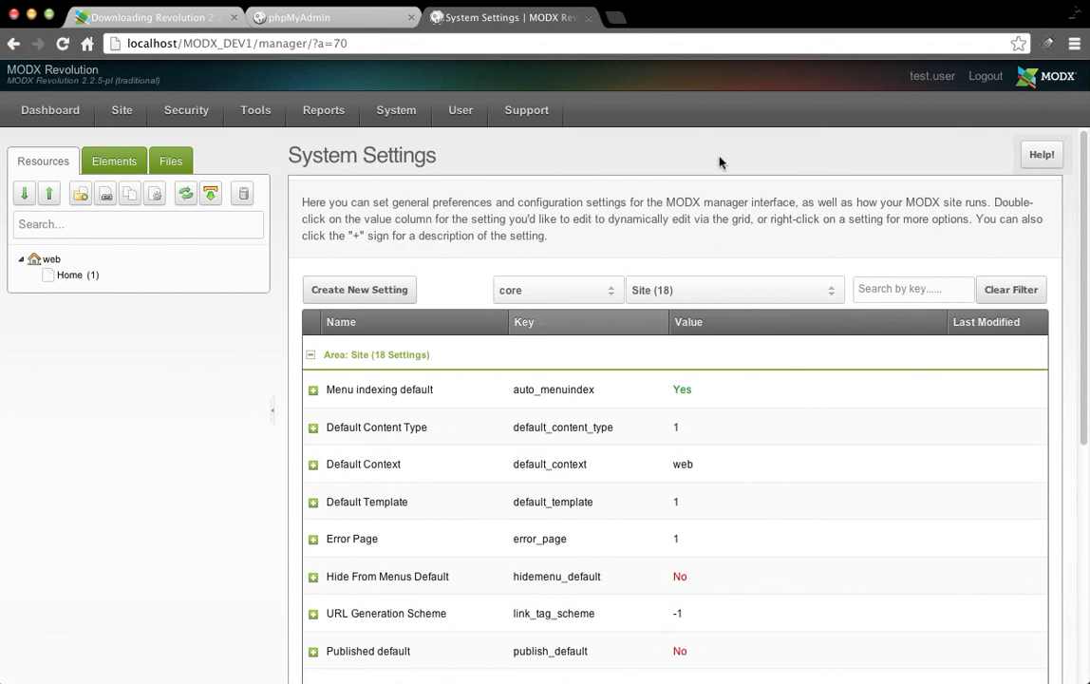
{"action": "key", "text": "super+t"}
Go to modx.com and scroll through the Extras directory's top downloads, newest and highest-rated lists.
{"action": "type", "text": "modx.com"}
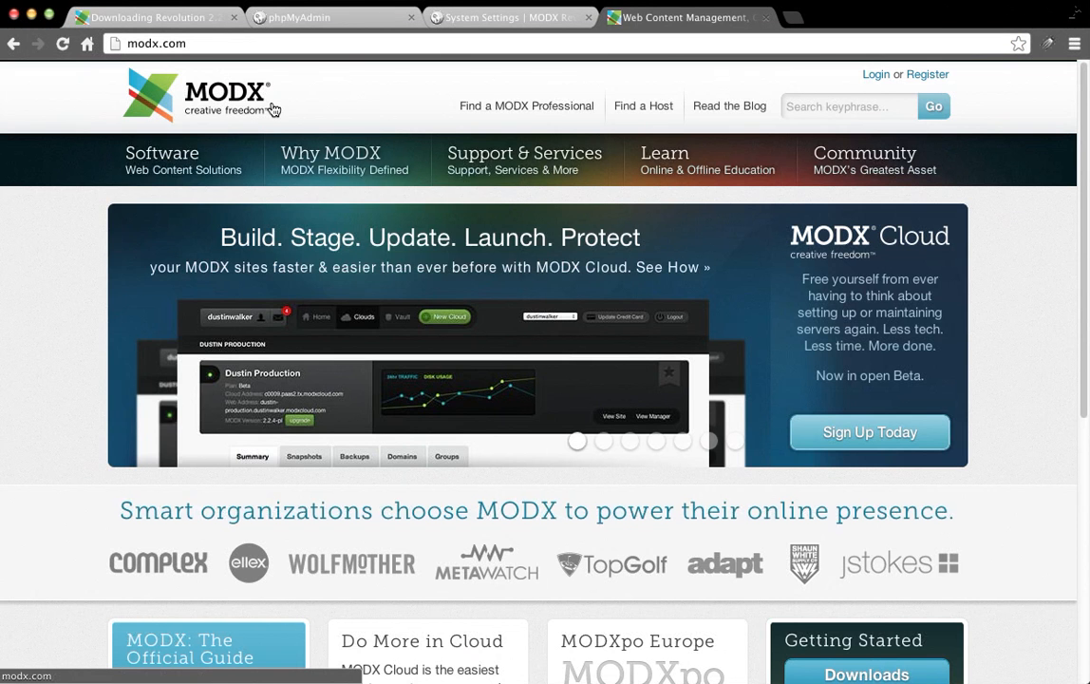
{"action": "mouse_move", "coordinate": [244, 168]}
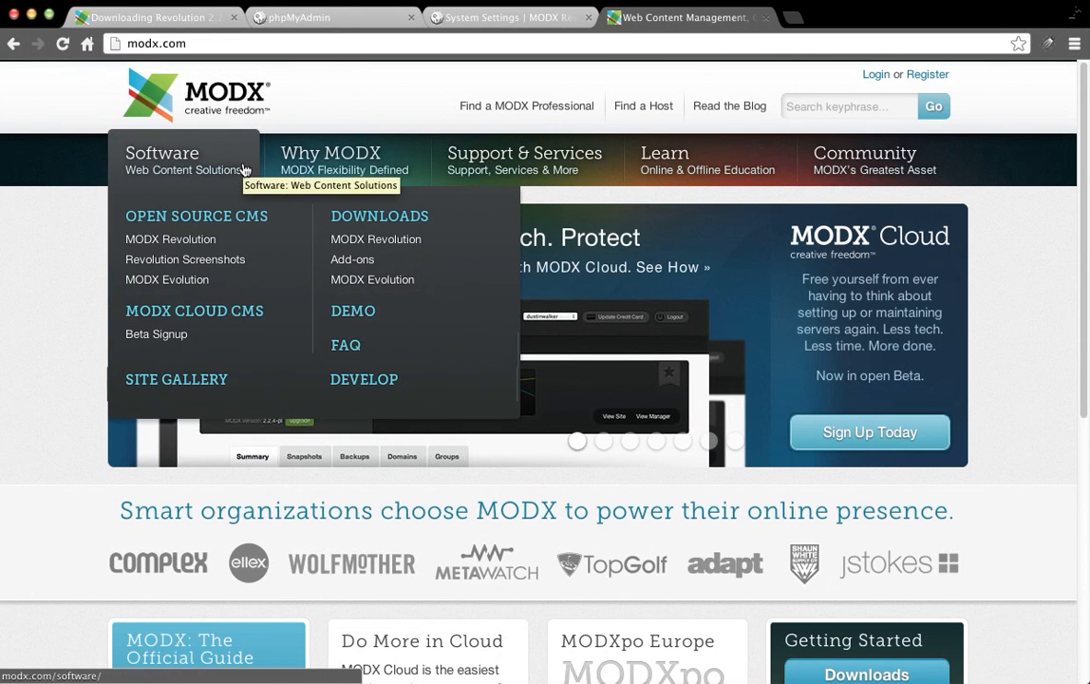
{"action": "left_click", "coordinate": [375, 266]}
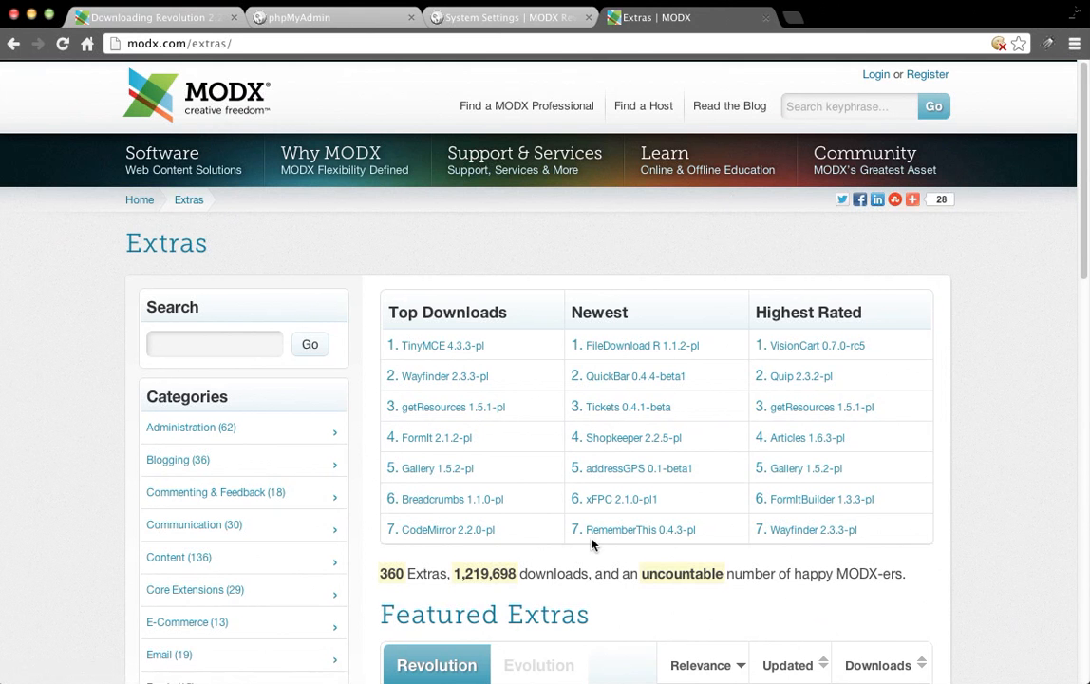
{"action": "scroll", "coordinate": [958, 298], "scroll_direction": "down", "scroll_amount": 3}
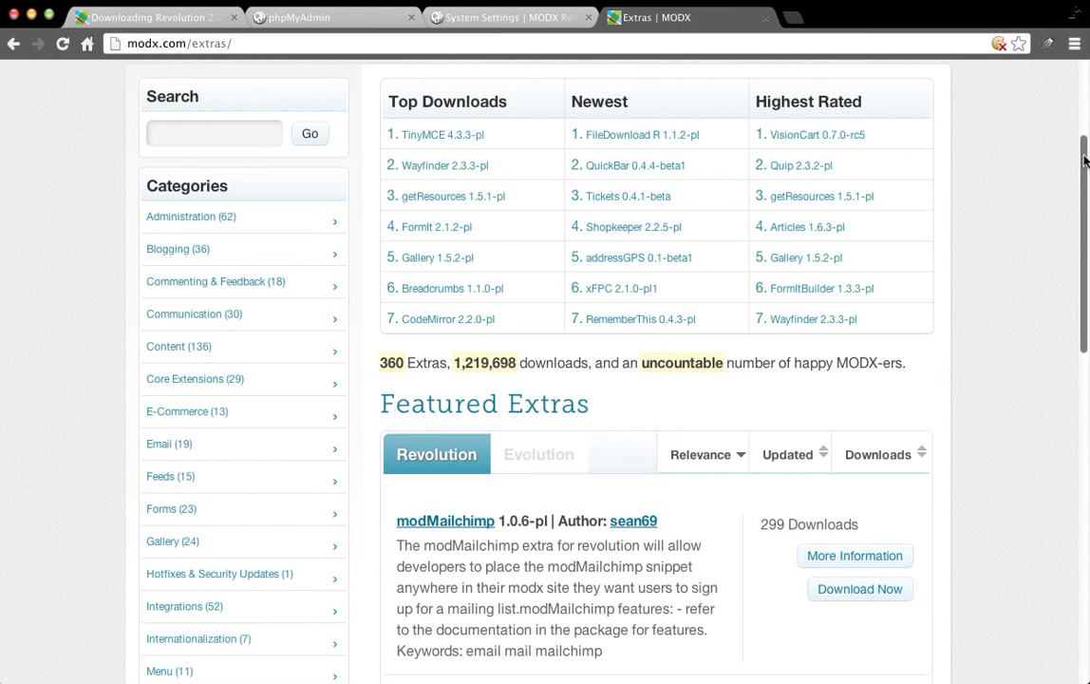
{"action": "scroll", "coordinate": [232, 250], "scroll_direction": "down", "scroll_amount": 2}
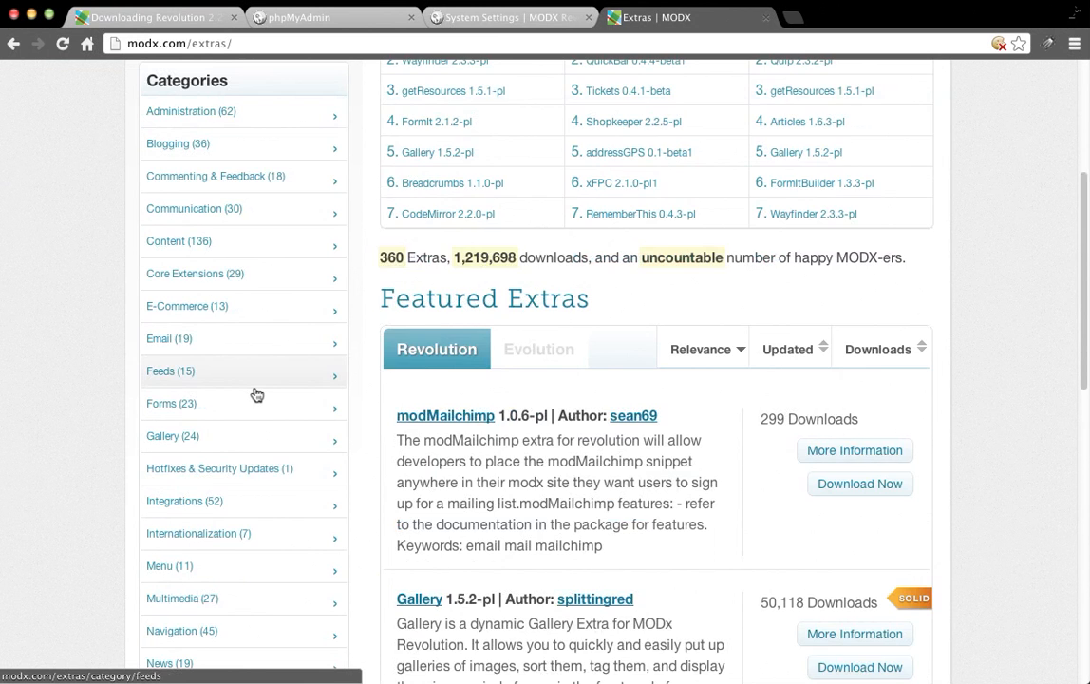
{"action": "scroll", "coordinate": [256, 394], "scroll_direction": "down", "scroll_amount": 4}
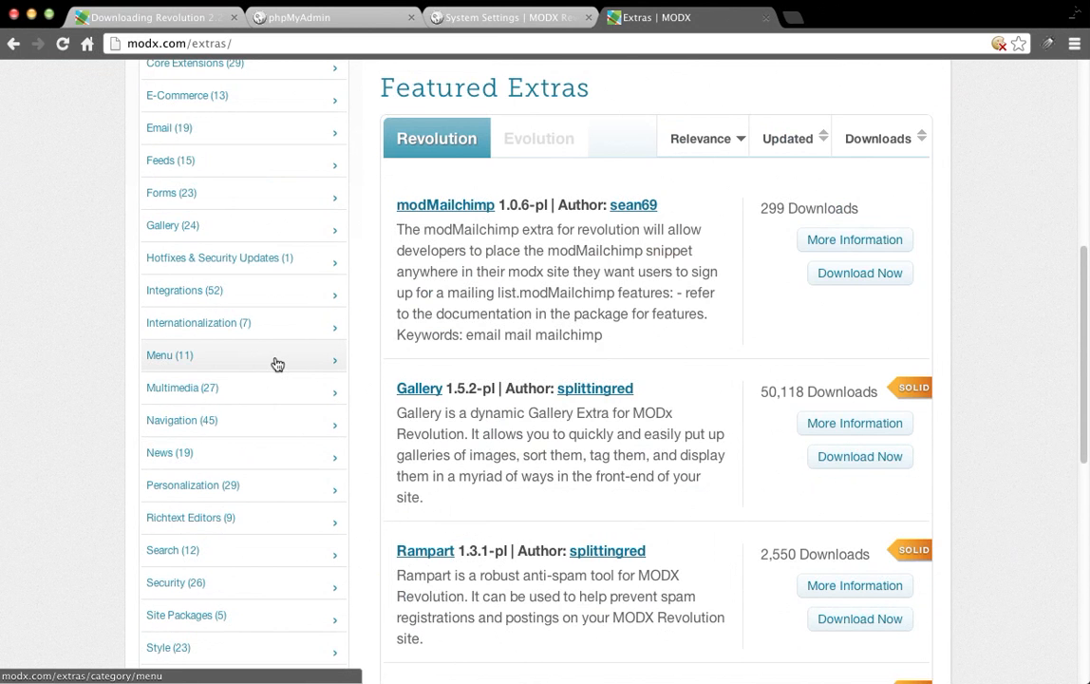
{"action": "scroll", "coordinate": [278, 365], "scroll_direction": "up", "scroll_amount": 8}
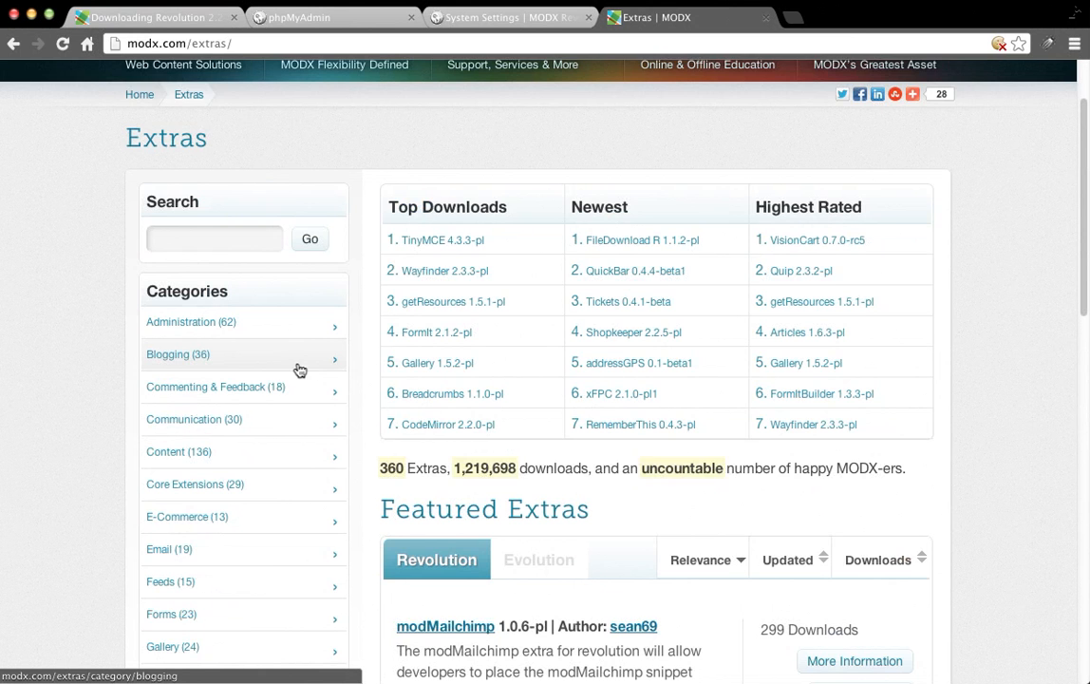
{"action": "scroll", "coordinate": [300, 370], "scroll_direction": "down", "scroll_amount": 12}
{"action": "scroll", "coordinate": [300, 370], "scroll_direction": "up", "scroll_amount": 14}
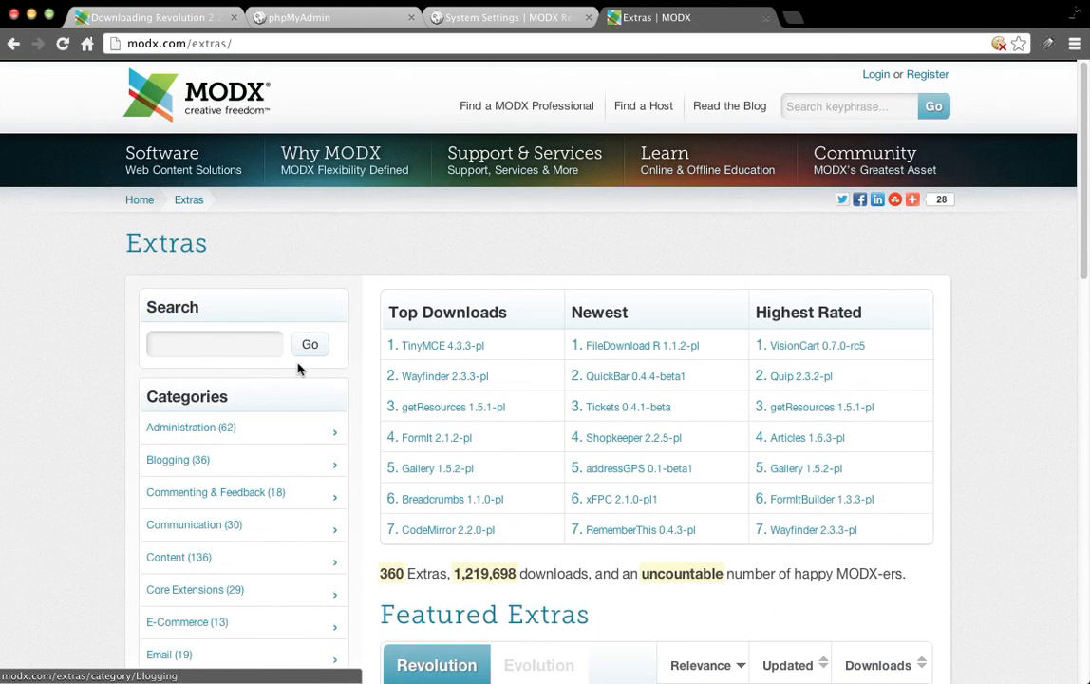
Return to the MODX manager and open Package Management from the System menu.
{"action": "left_click", "coordinate": [480, 16]}
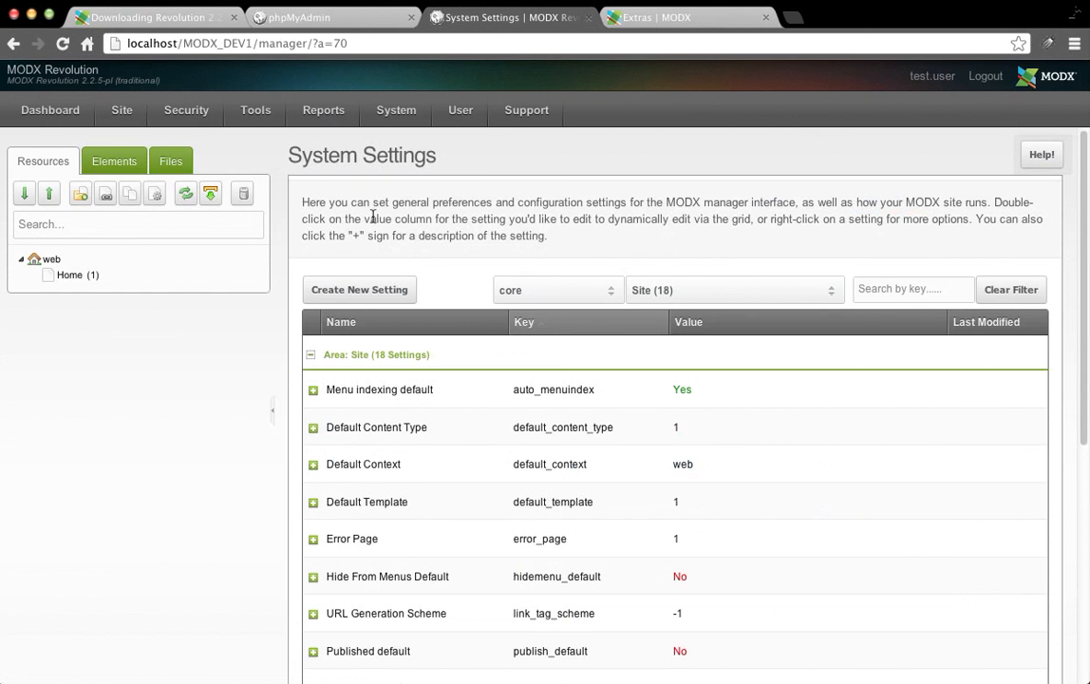
{"action": "mouse_move", "coordinate": [396, 110]}
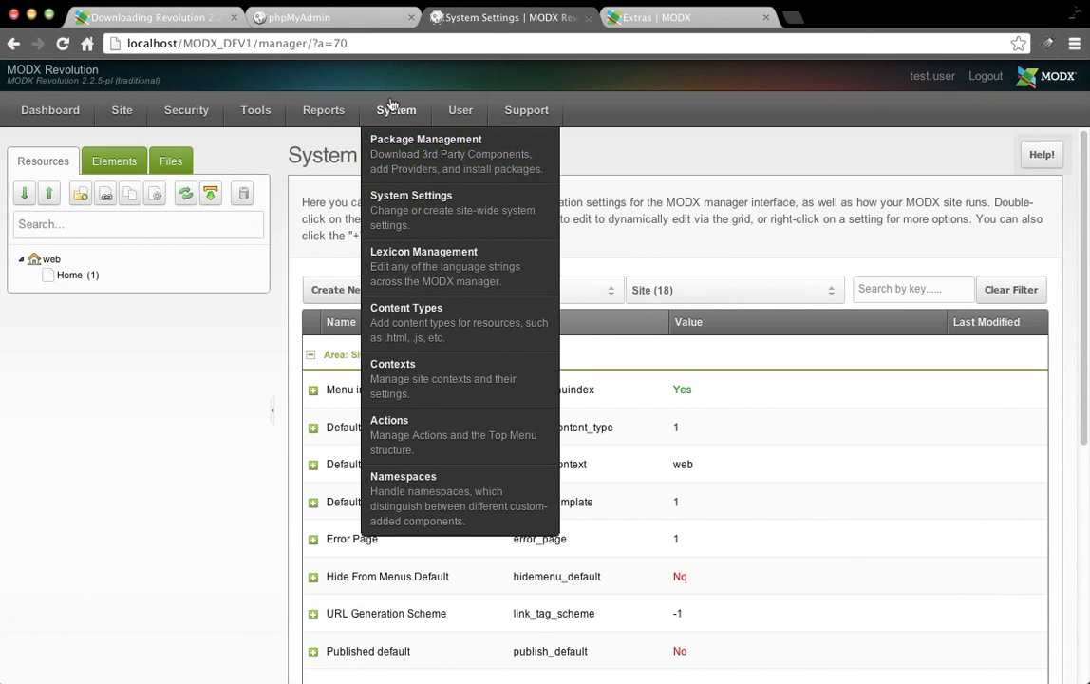
{"action": "left_click", "coordinate": [428, 171]}
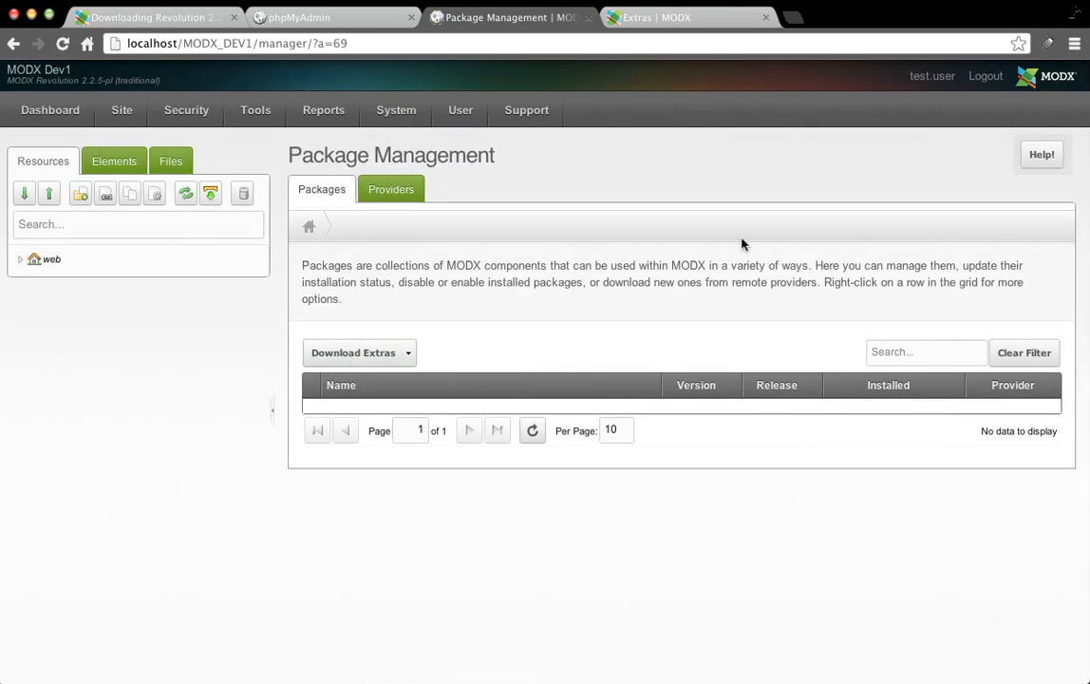
Download the TinyMCE extra from the provider and review its package details.
{"action": "left_click", "coordinate": [345, 356]}
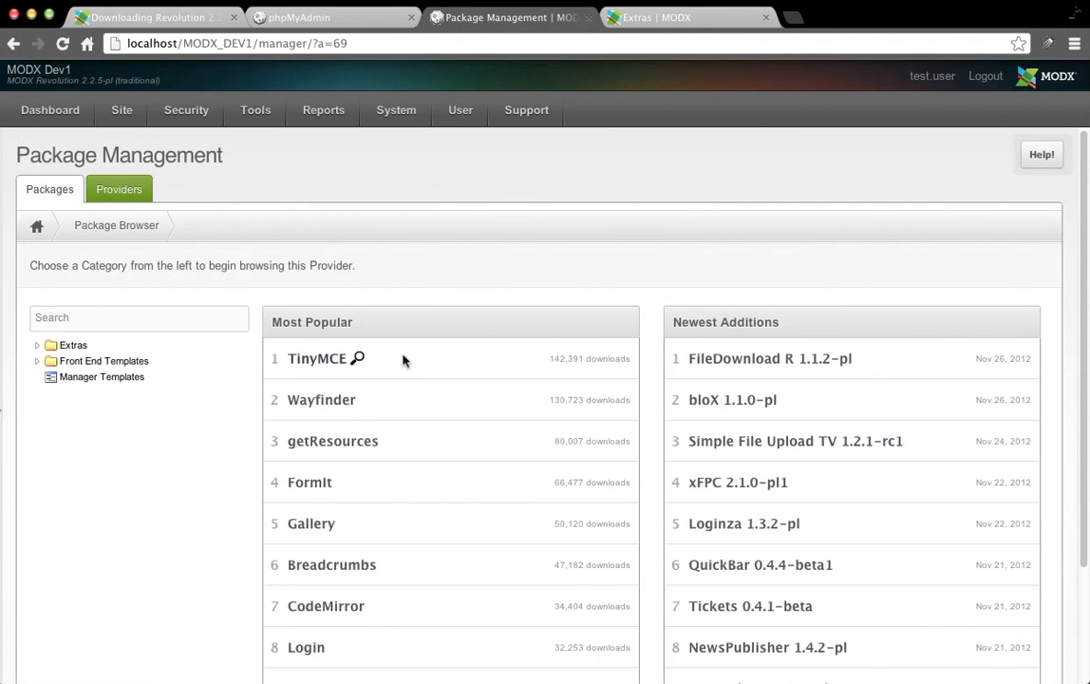
{"action": "left_click", "coordinate": [359, 359]}
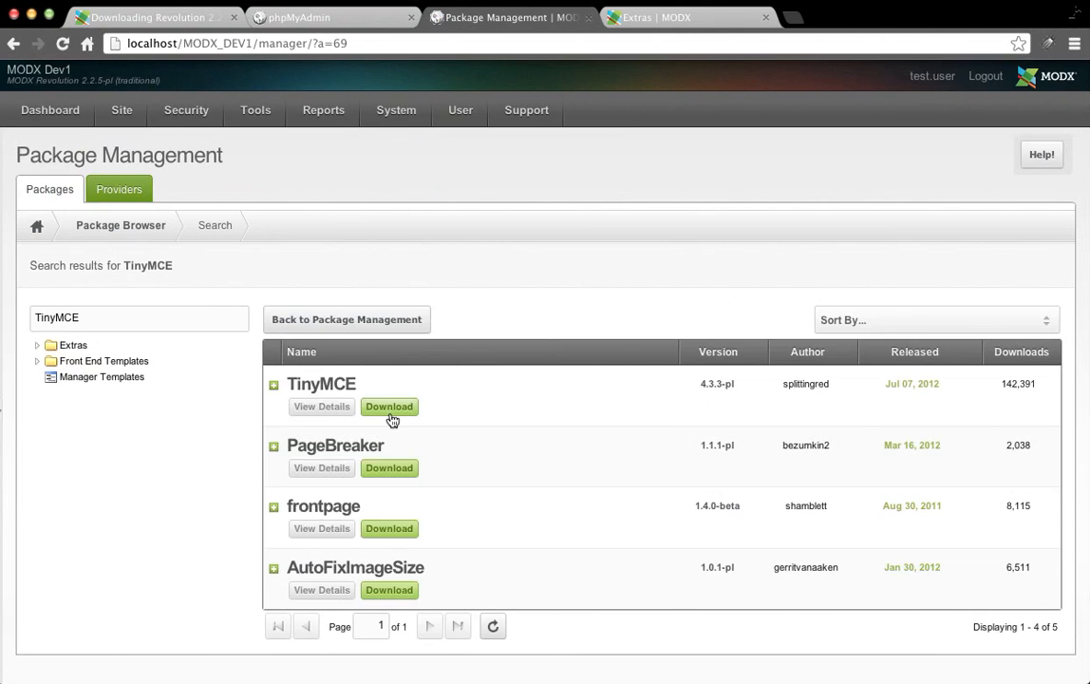
{"action": "left_click", "coordinate": [390, 408]}
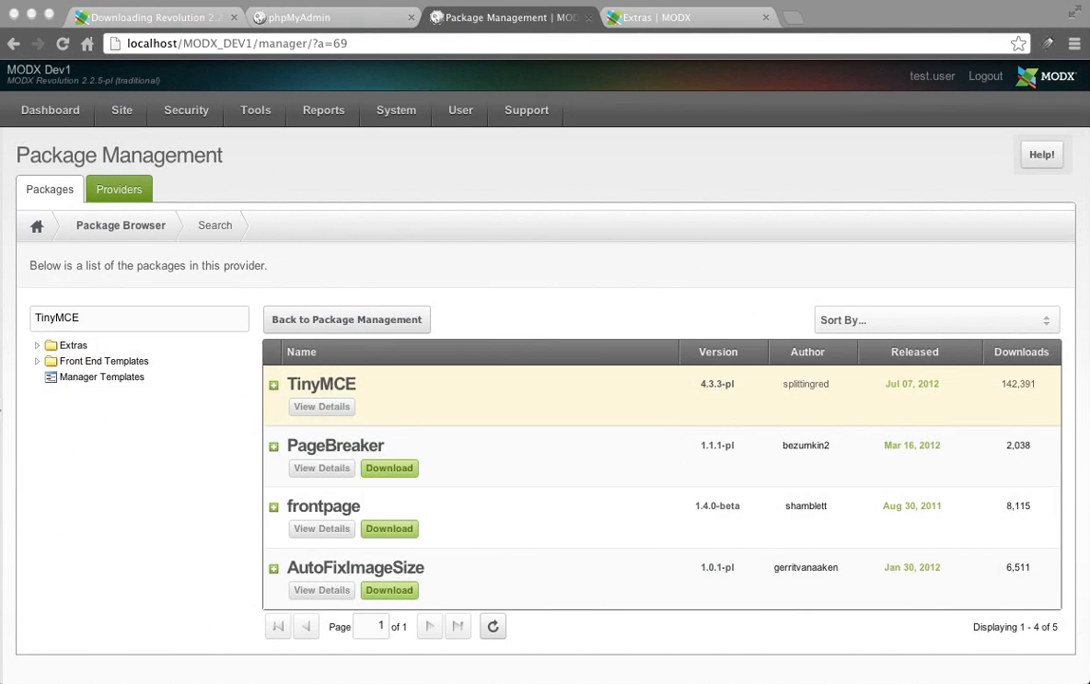
{"action": "left_click", "coordinate": [331, 404]}
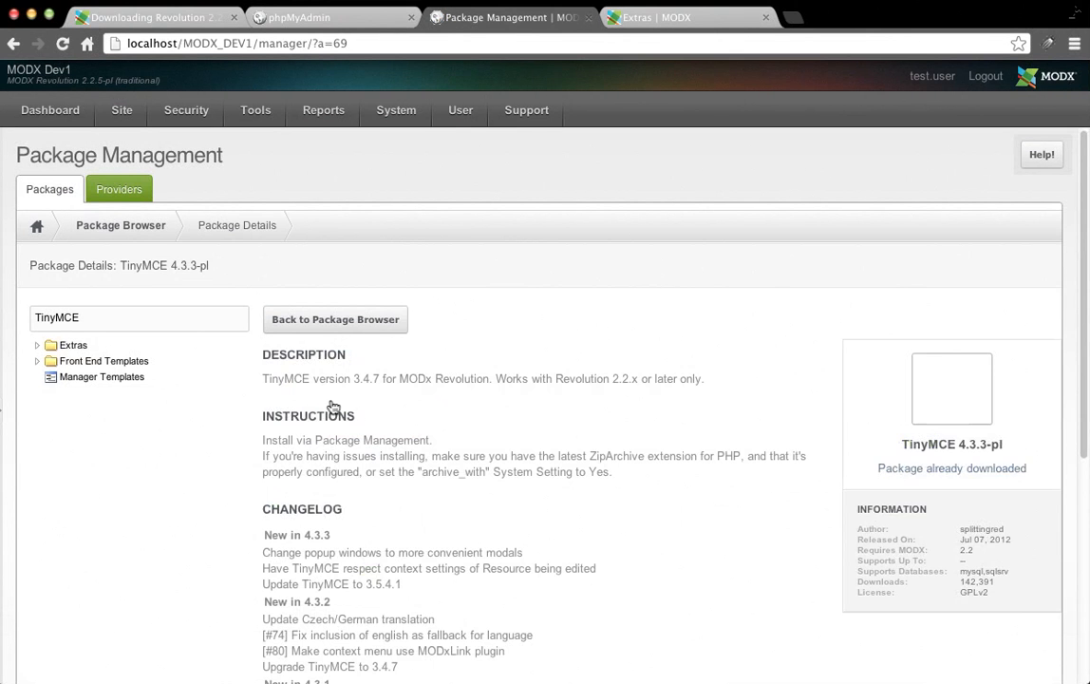
{"action": "scroll", "coordinate": [437, 366], "scroll_direction": "down", "scroll_amount": 5}
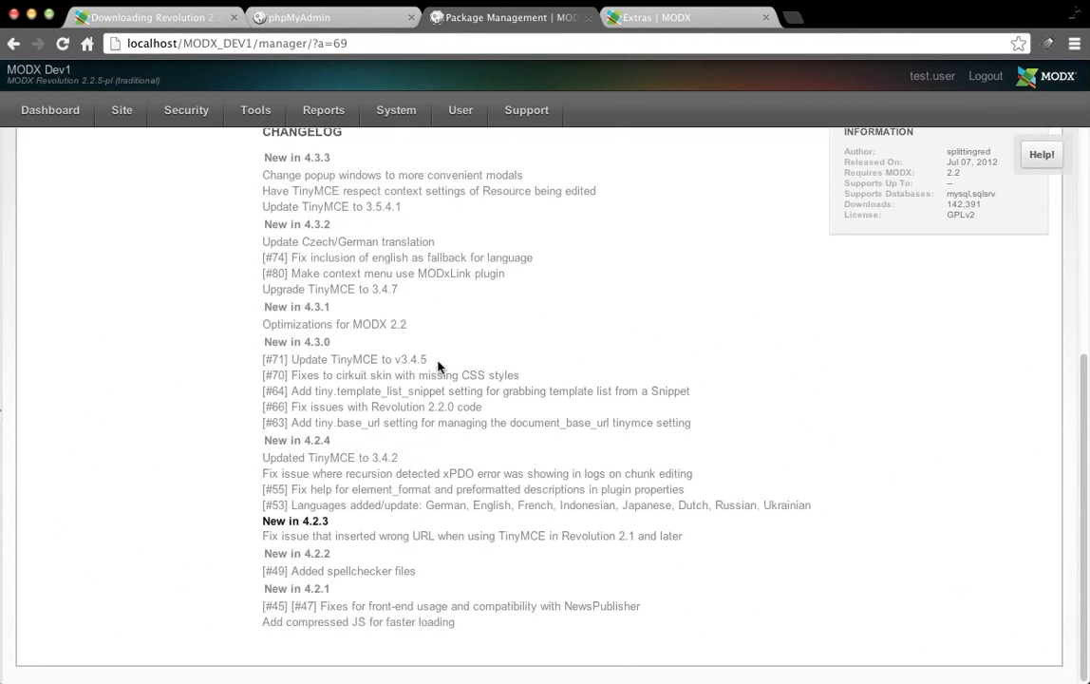
{"action": "scroll", "coordinate": [437, 367], "scroll_direction": "up", "scroll_amount": 5}
{"action": "left_click", "coordinate": [305, 324]}
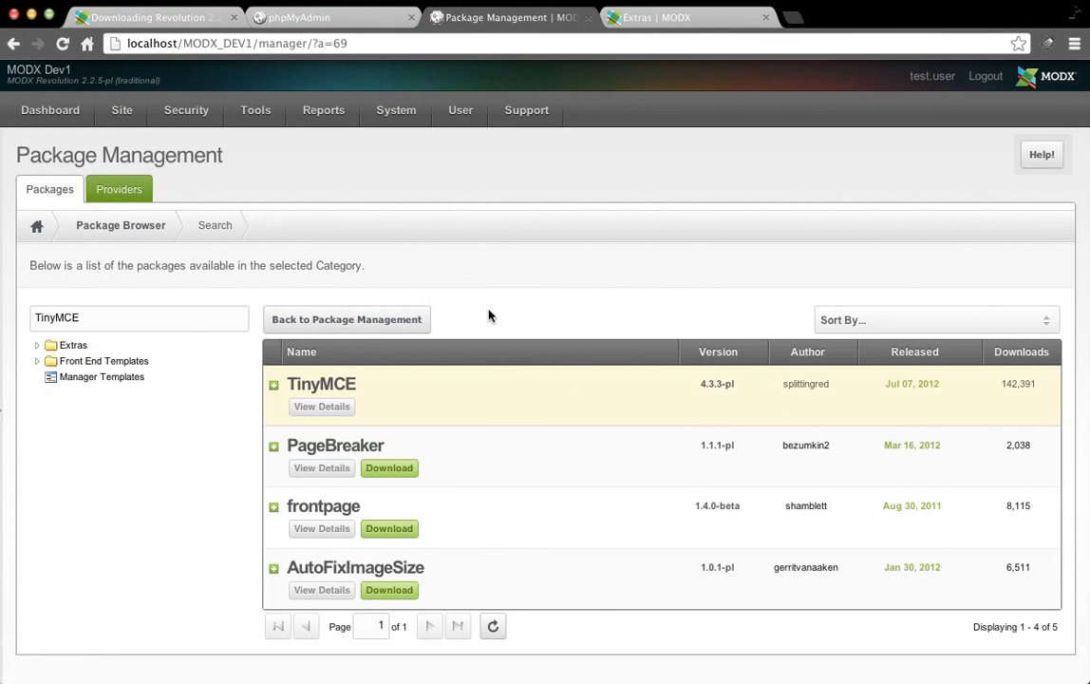
{"action": "left_click", "coordinate": [386, 320]}
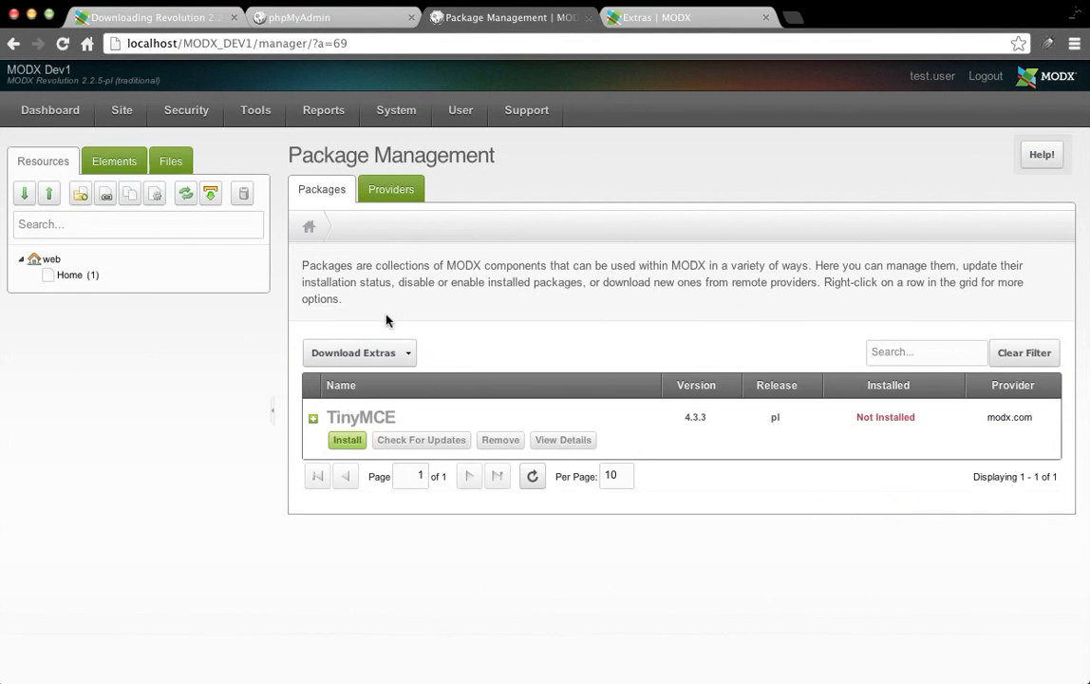
{"action": "left_click", "coordinate": [353, 353]}
Download Wayfinder and getResources from the Wayfinder search, then CodeMirror from its own search.
{"action": "left_click", "coordinate": [367, 400]}
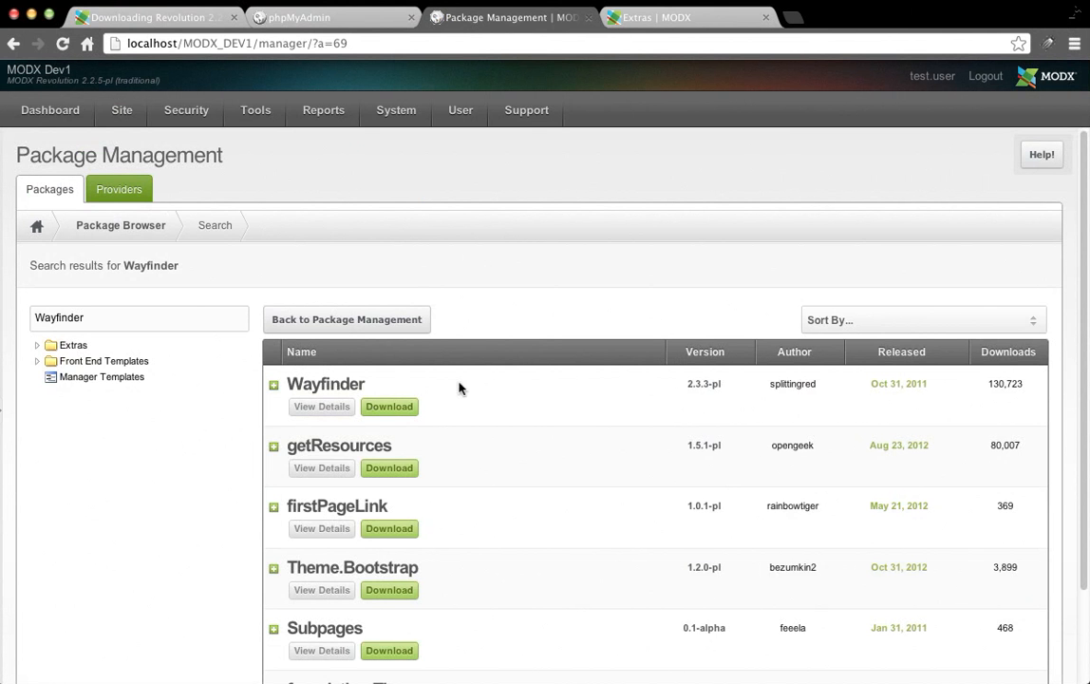
{"action": "left_click", "coordinate": [380, 415]}
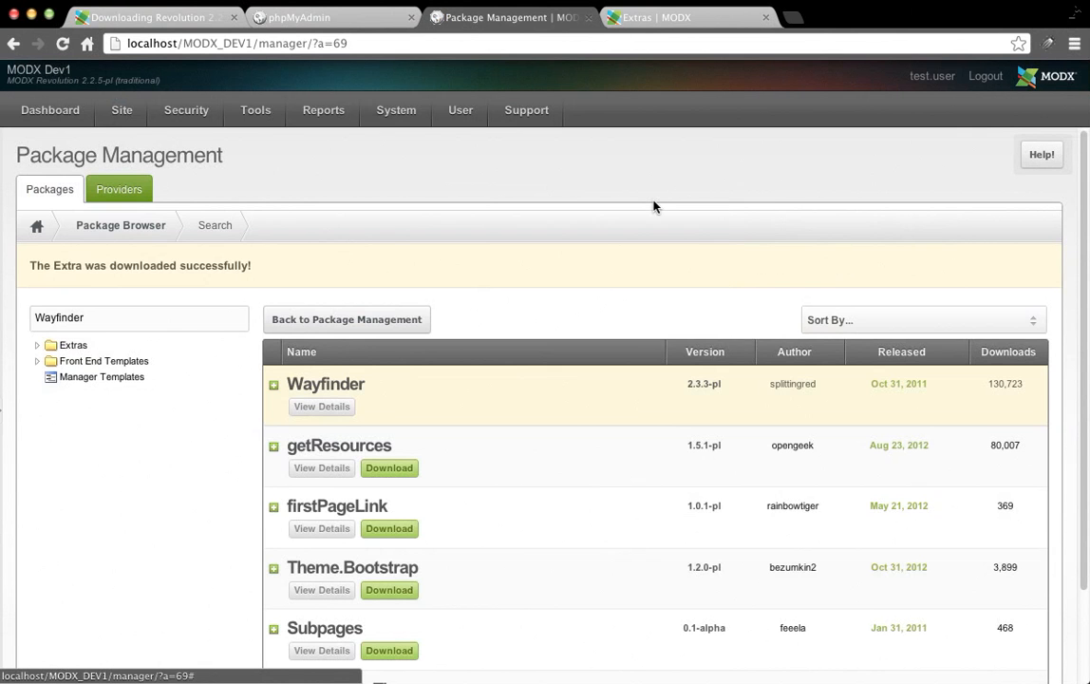
{"action": "left_click", "coordinate": [387, 468]}
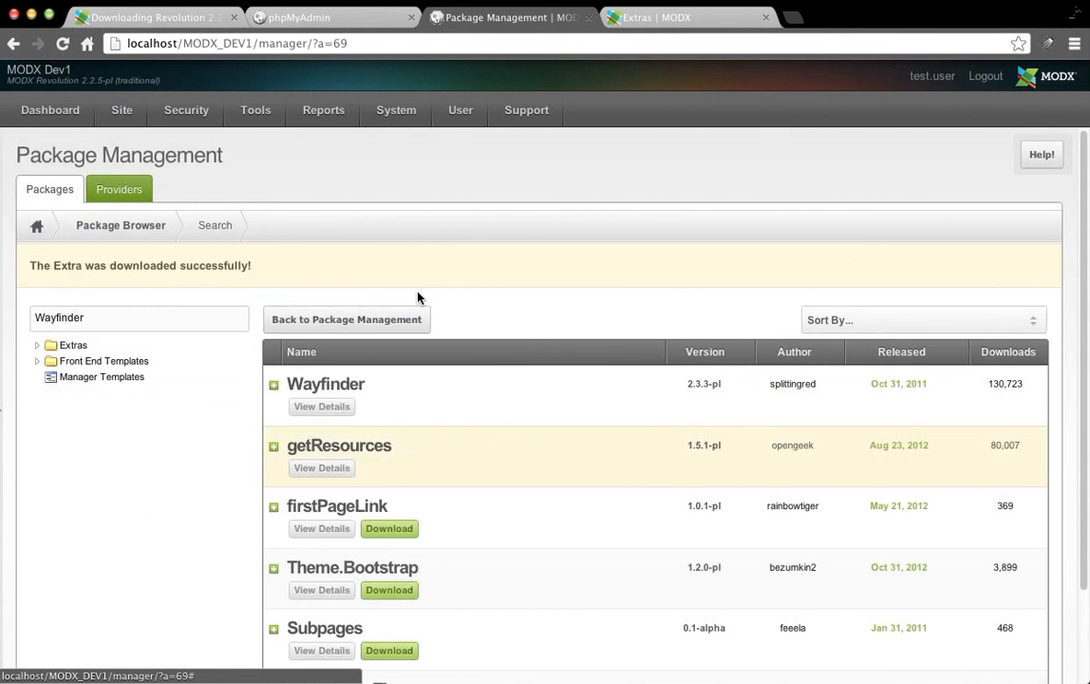
{"action": "left_click", "coordinate": [342, 320]}
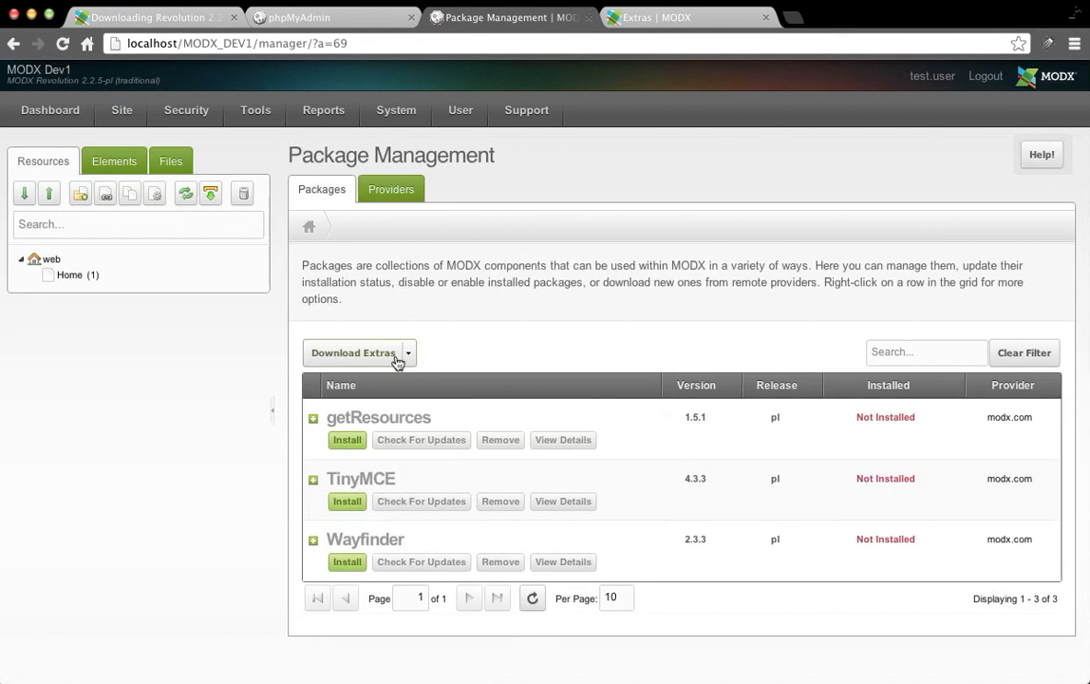
{"action": "left_click", "coordinate": [396, 358]}
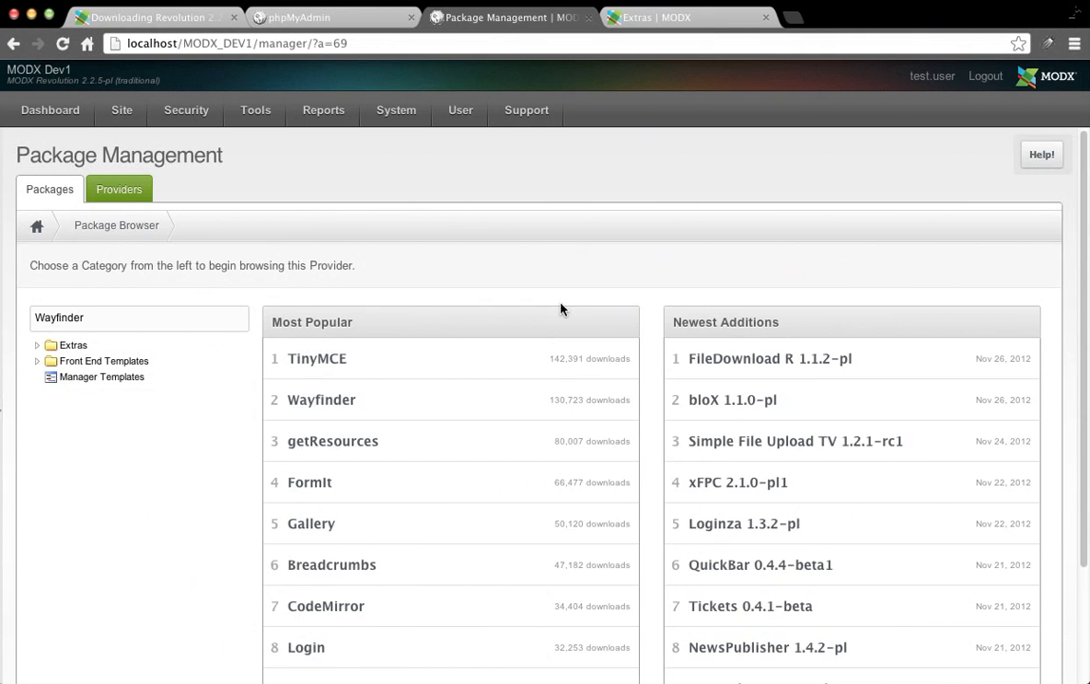
{"action": "left_click", "coordinate": [376, 607]}
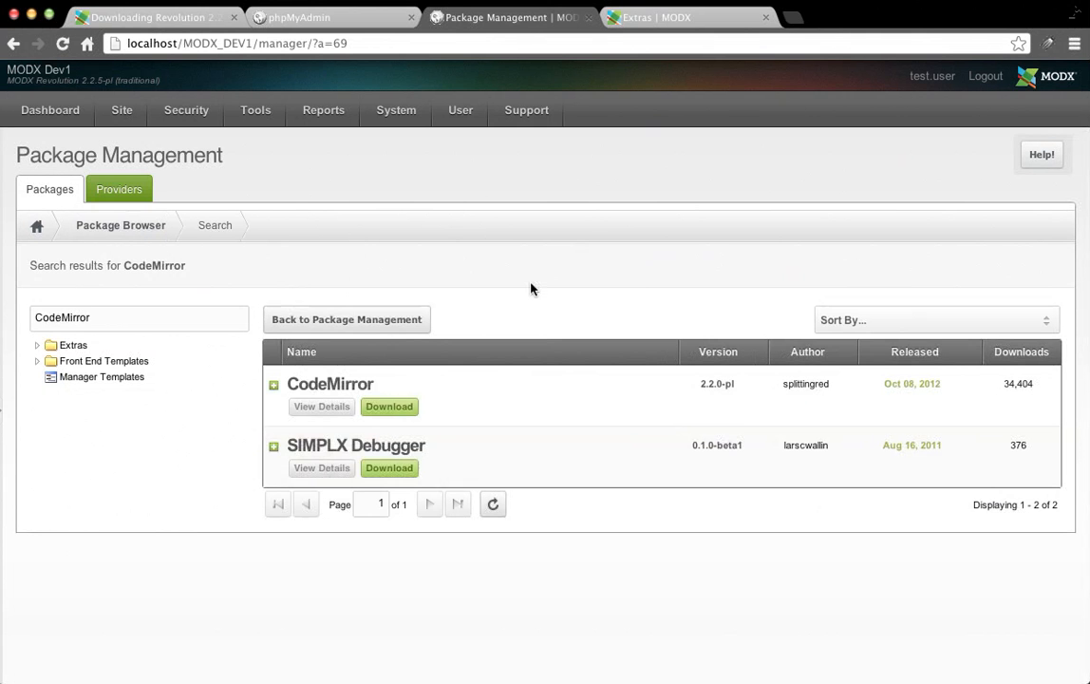
{"action": "left_click", "coordinate": [405, 414]}
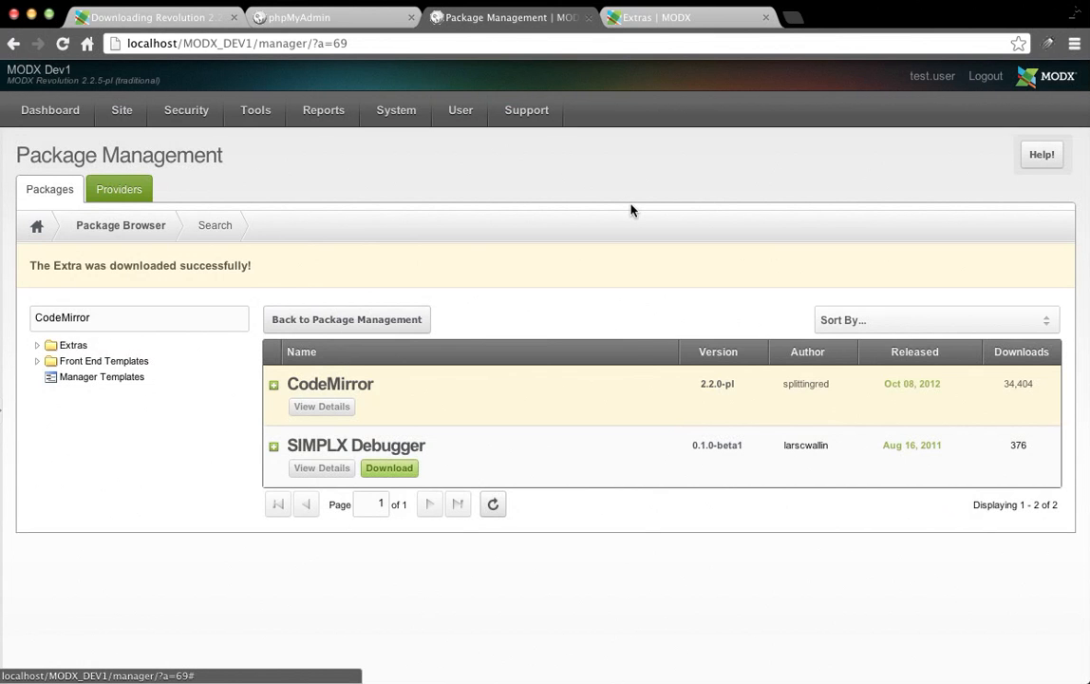
{"action": "left_click", "coordinate": [385, 319]}
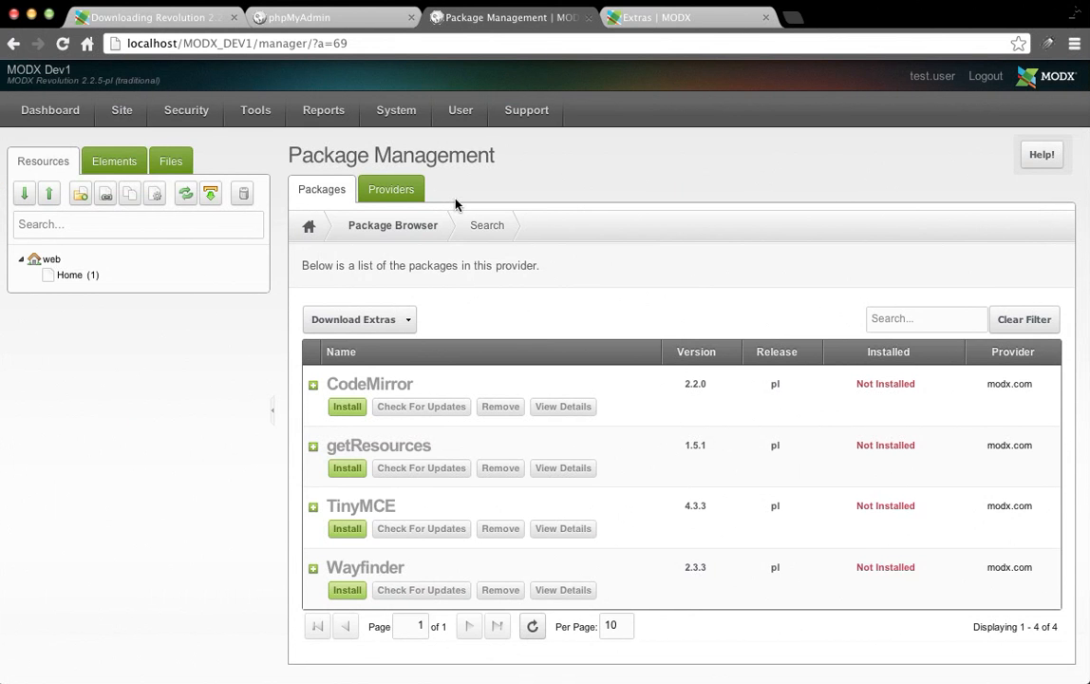
Download FormIt, then search for 'If' and download the If extra.
{"action": "left_click", "coordinate": [338, 312]}
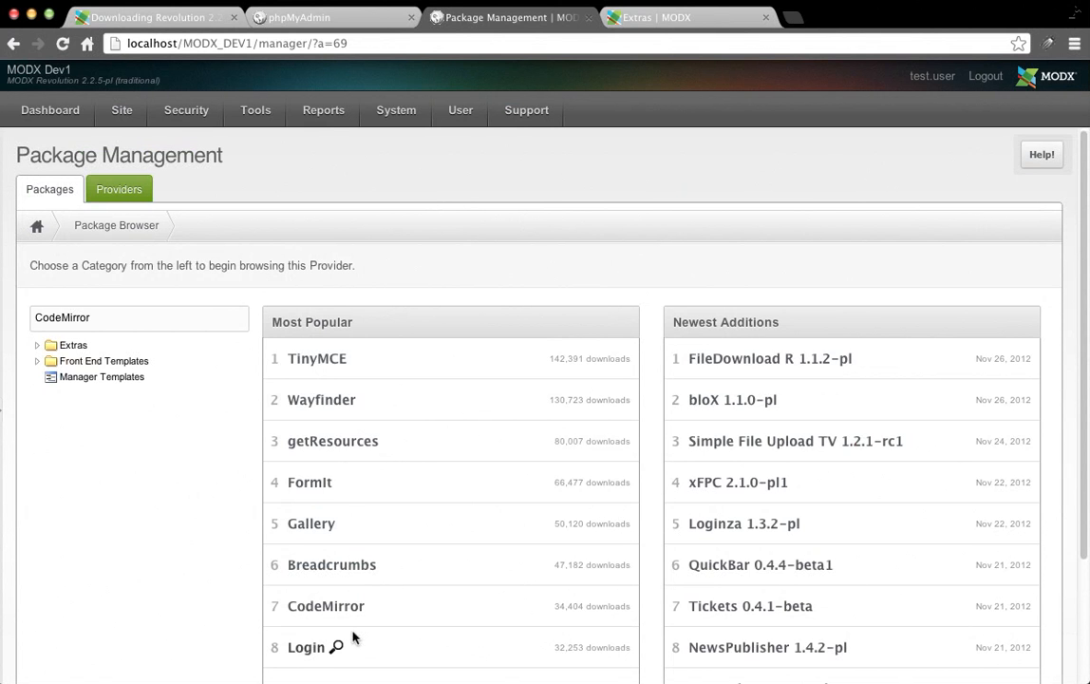
{"action": "left_click", "coordinate": [344, 483]}
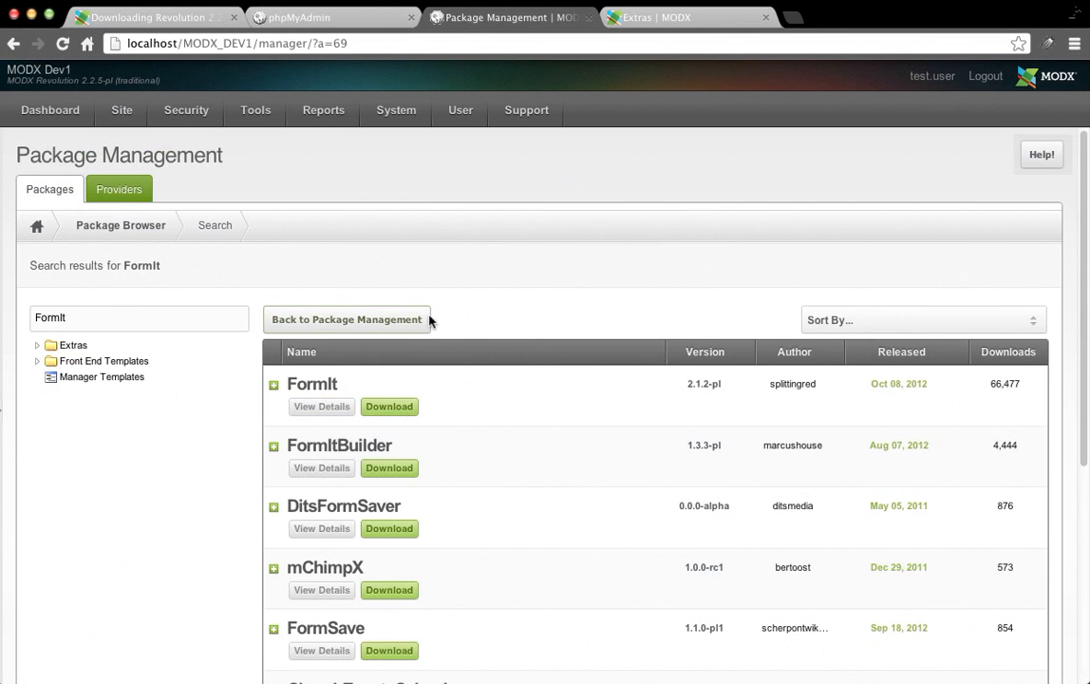
{"action": "left_click", "coordinate": [390, 406]}
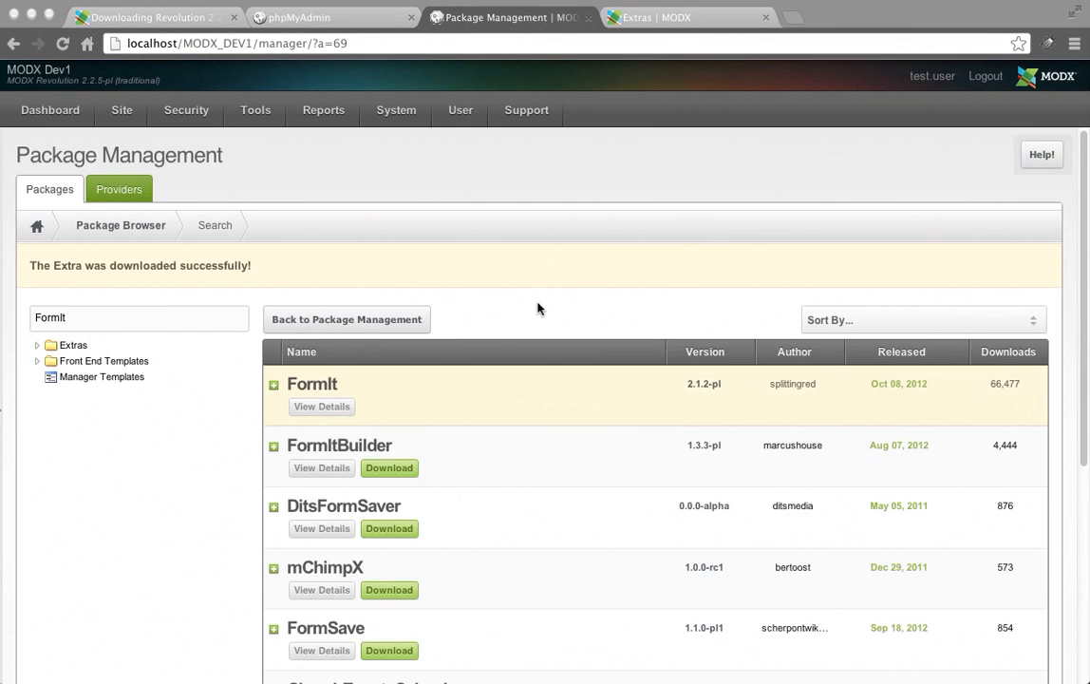
{"action": "left_click", "coordinate": [117, 324]}
{"action": "type", "text": "If"}
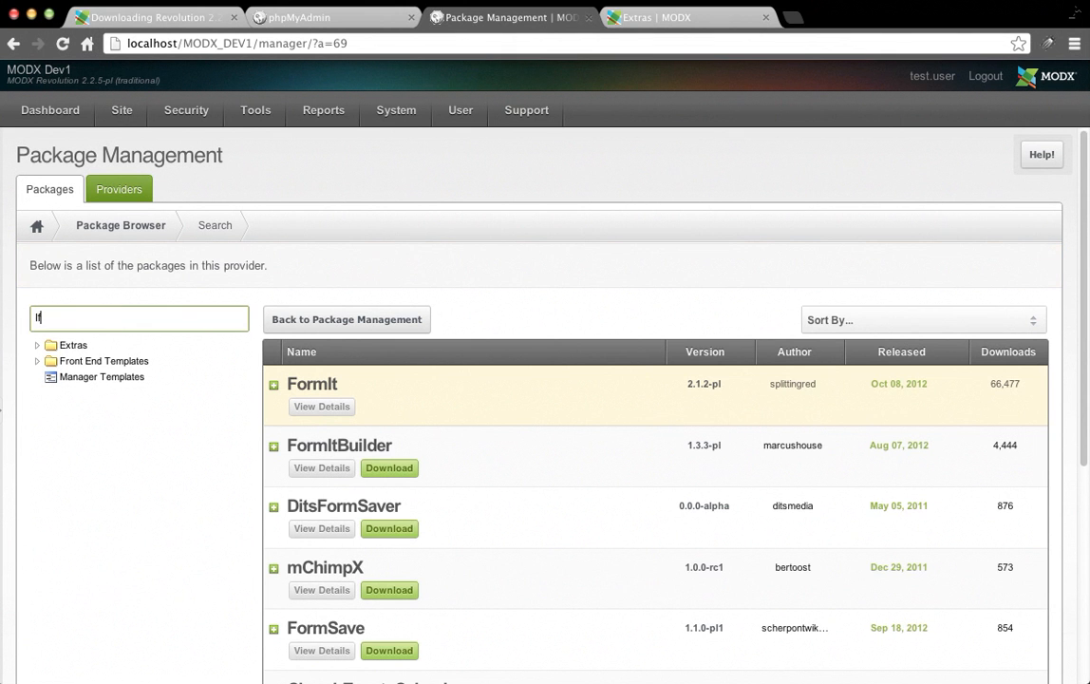
{"action": "key", "text": "Return"}
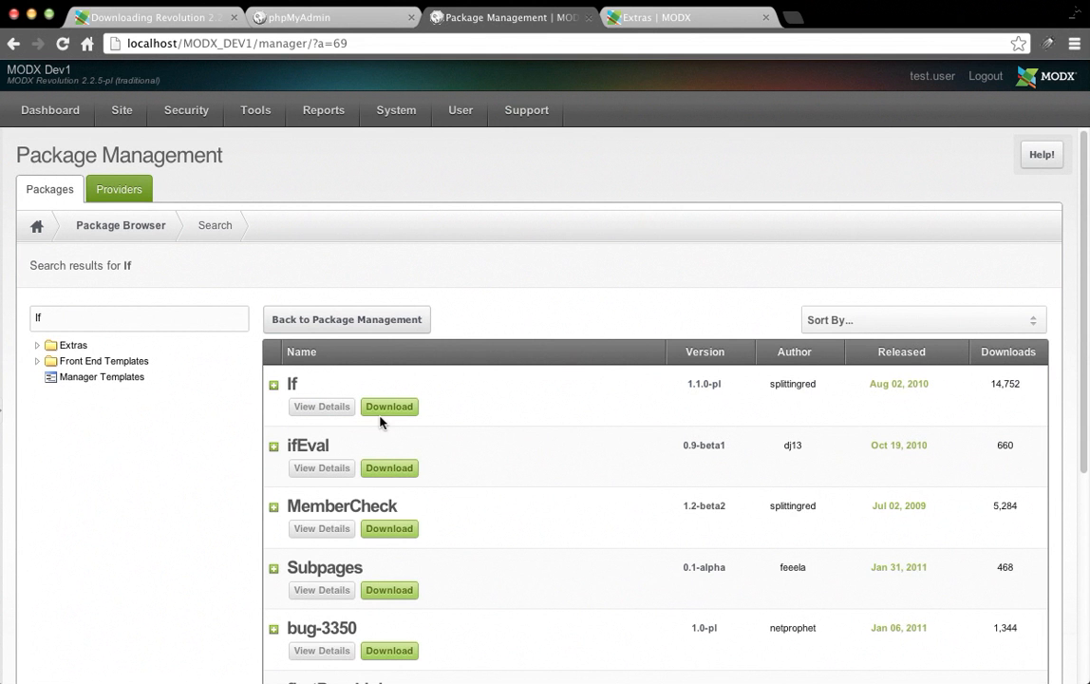
{"action": "left_click", "coordinate": [389, 409]}
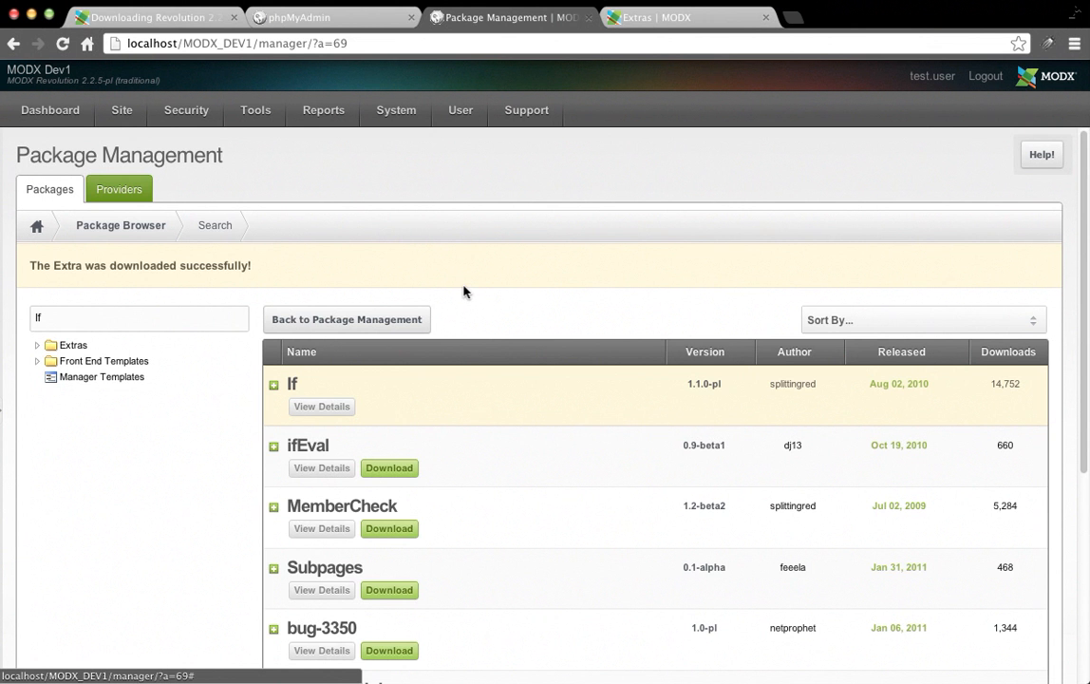
{"action": "left_click", "coordinate": [377, 317]}
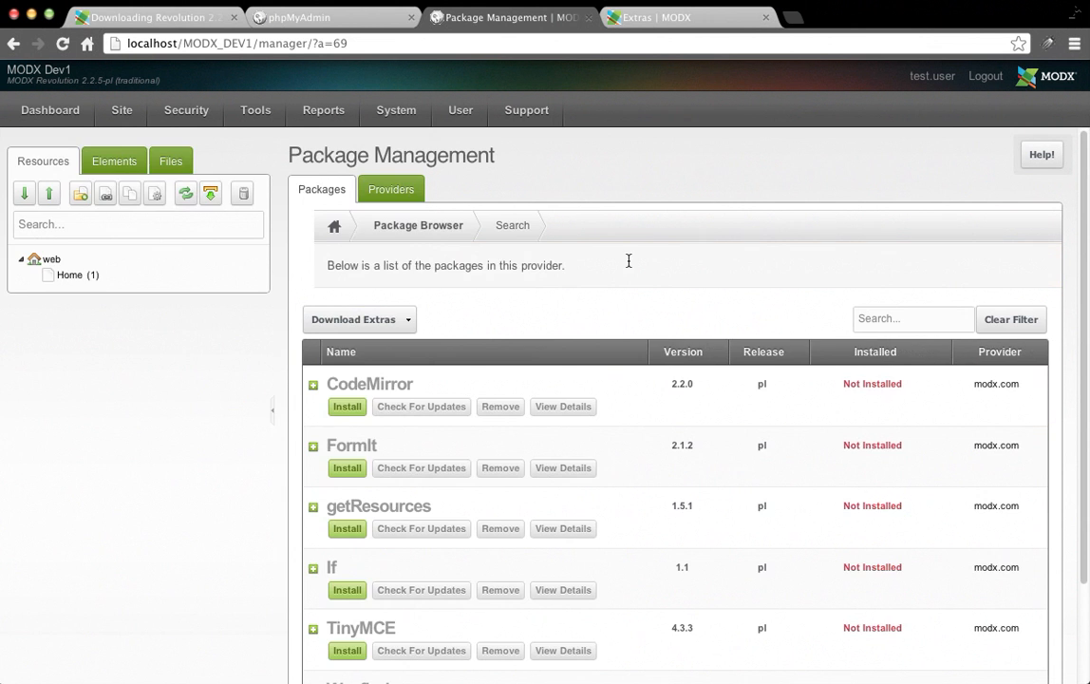
{"action": "scroll", "coordinate": [628, 260], "scroll_direction": "down", "scroll_amount": 2}
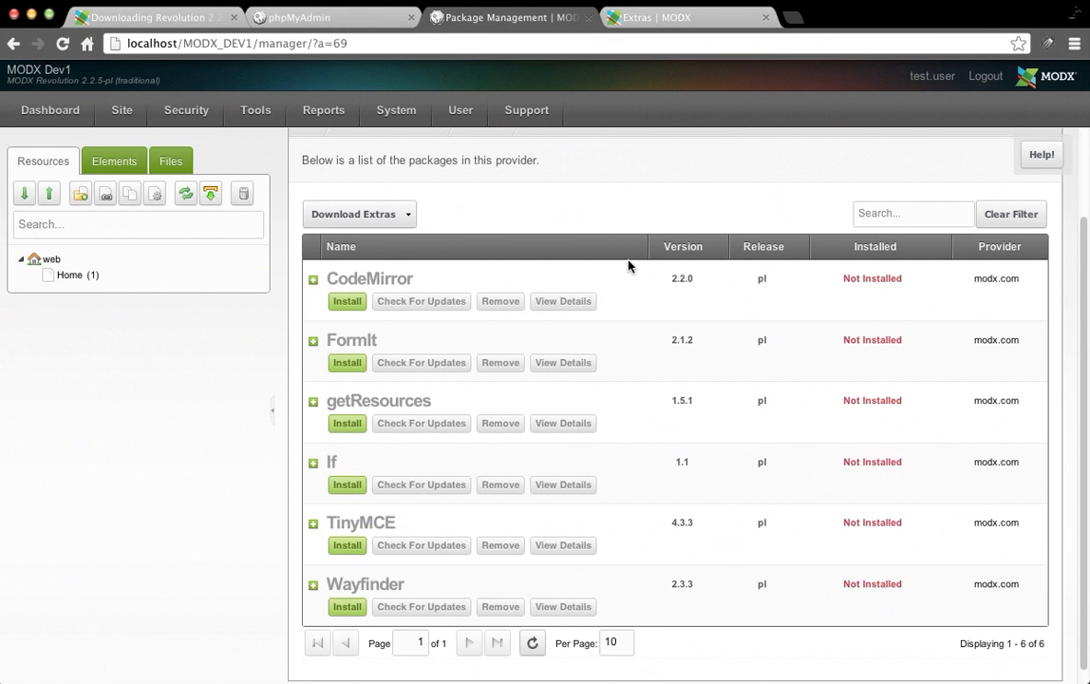
Search for 'phpthumbof', download phpThumbOf, and return to the package list.
{"action": "left_click", "coordinate": [313, 213]}
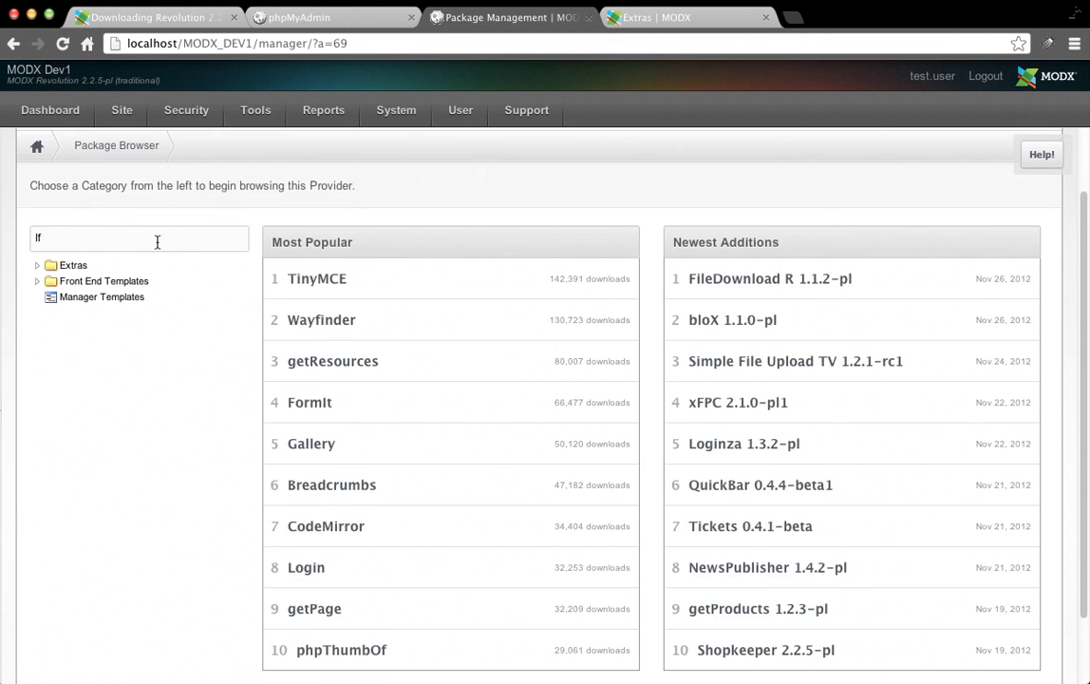
{"action": "left_click", "coordinate": [122, 237]}
{"action": "type", "text": "php"}
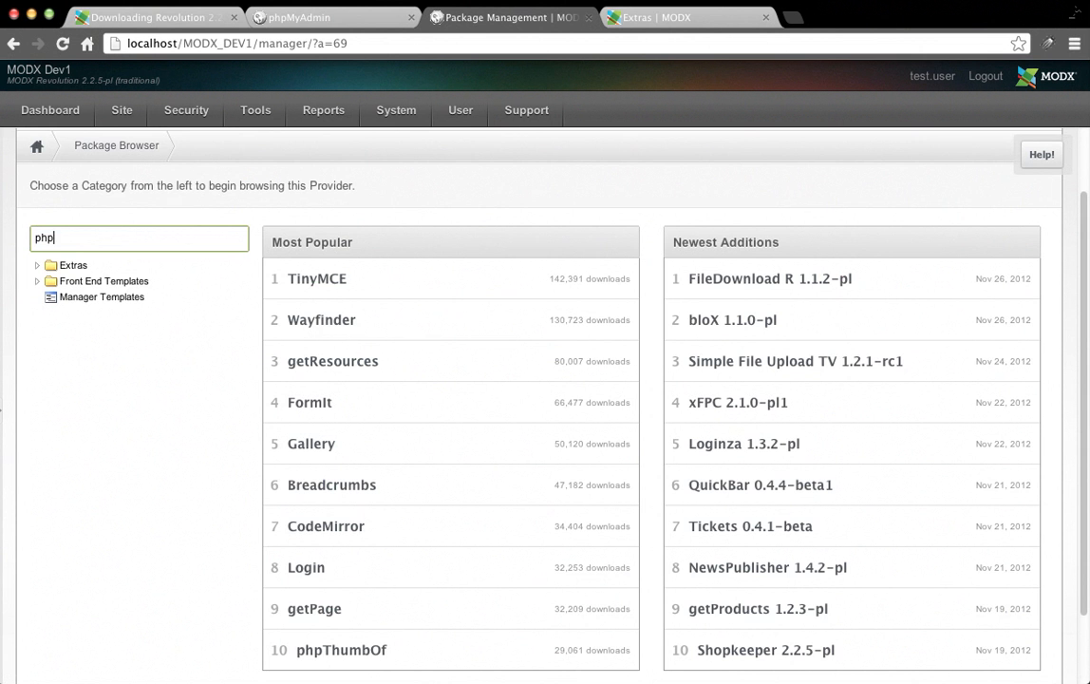
{"action": "type", "text": "thumbof"}
{"action": "key", "text": "Return"}
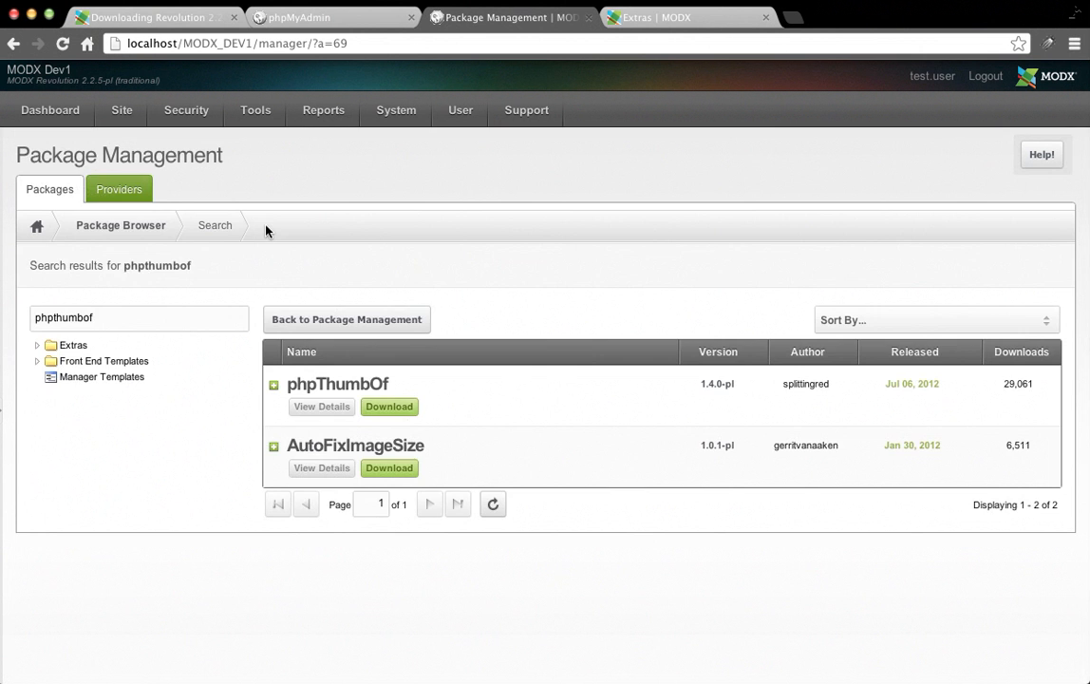
{"action": "left_click", "coordinate": [394, 410]}
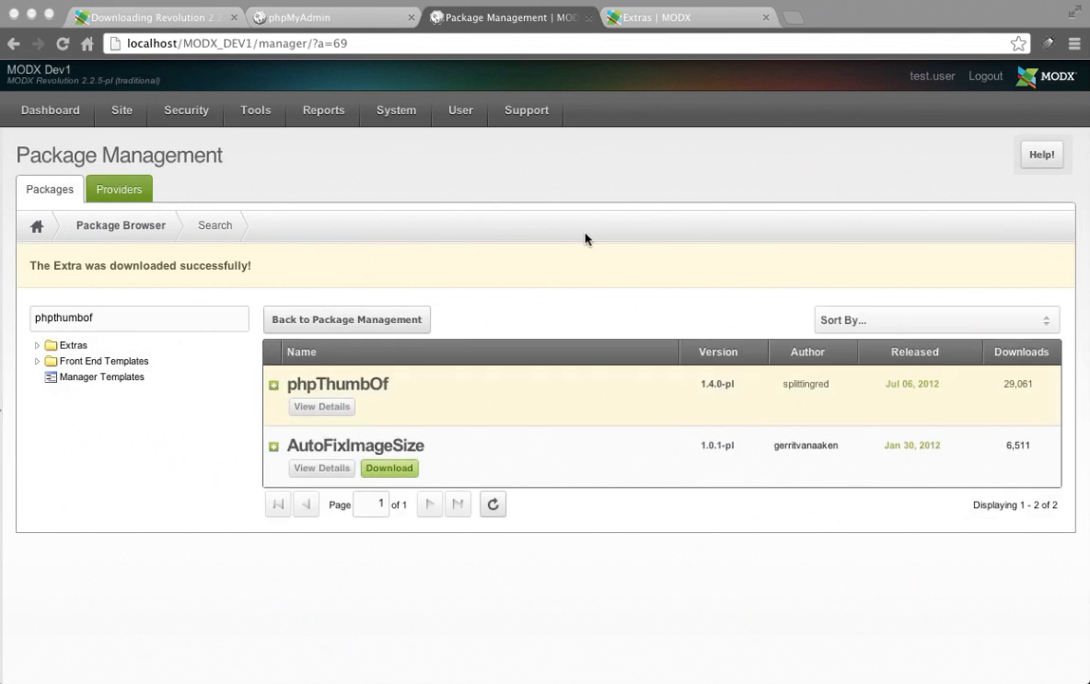
{"action": "left_click", "coordinate": [379, 327]}
Install CodeMirror, accepting its license and closing the finished install console.
{"action": "scroll", "coordinate": [581, 350], "scroll_direction": "down", "scroll_amount": 3}
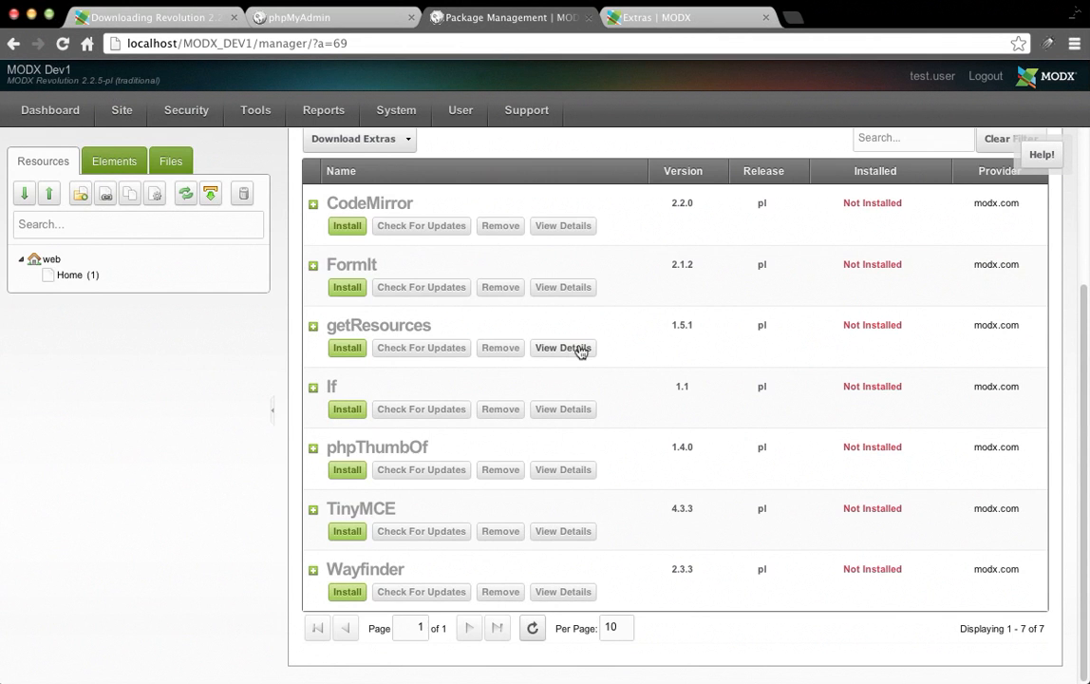
{"action": "scroll", "coordinate": [569, 276], "scroll_direction": "up", "scroll_amount": 1}
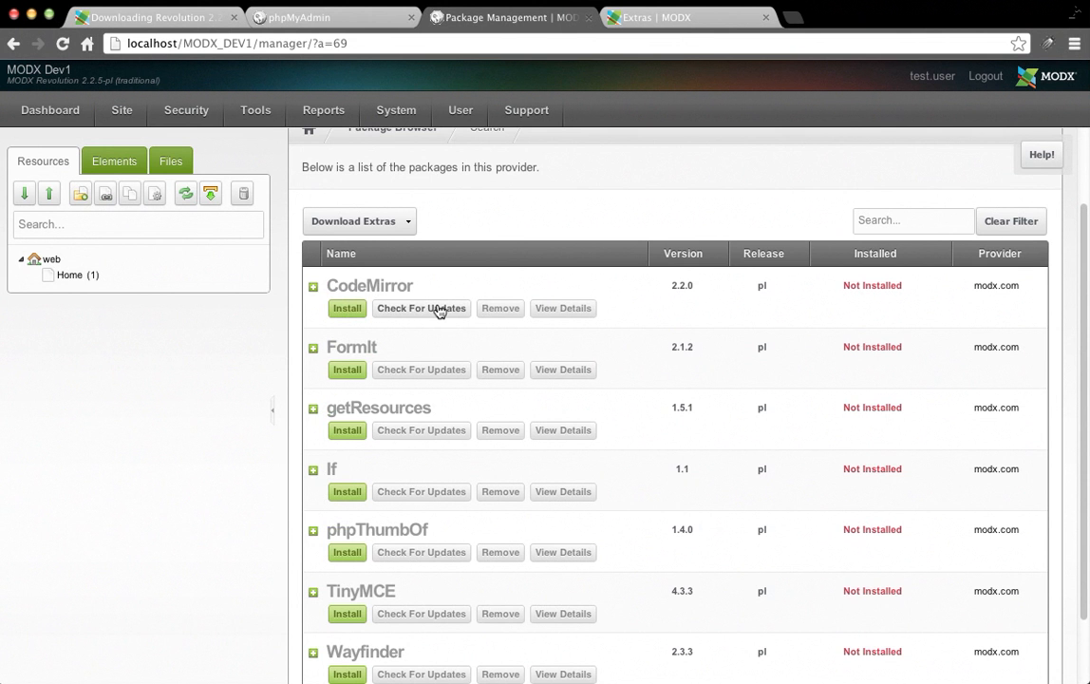
{"action": "left_click", "coordinate": [348, 309]}
{"action": "scroll", "coordinate": [853, 377], "scroll_direction": "down", "scroll_amount": 2}
{"action": "left_click", "coordinate": [1002, 632]}
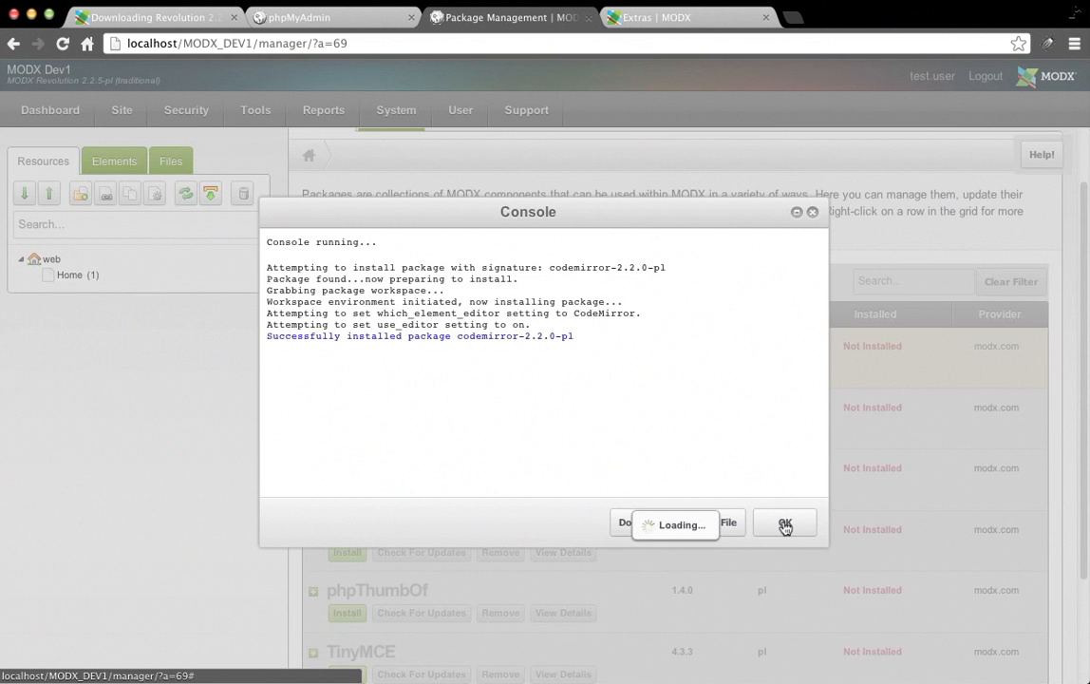
{"action": "left_click", "coordinate": [782, 521]}
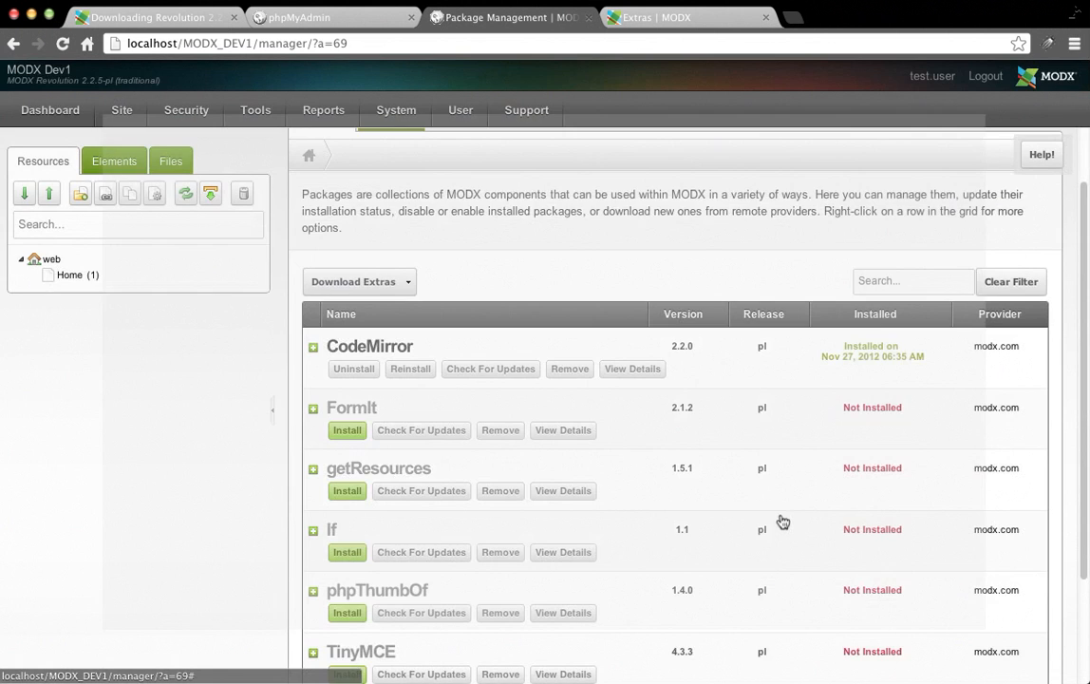
{"action": "scroll", "coordinate": [441, 359], "scroll_direction": "down", "scroll_amount": 3}
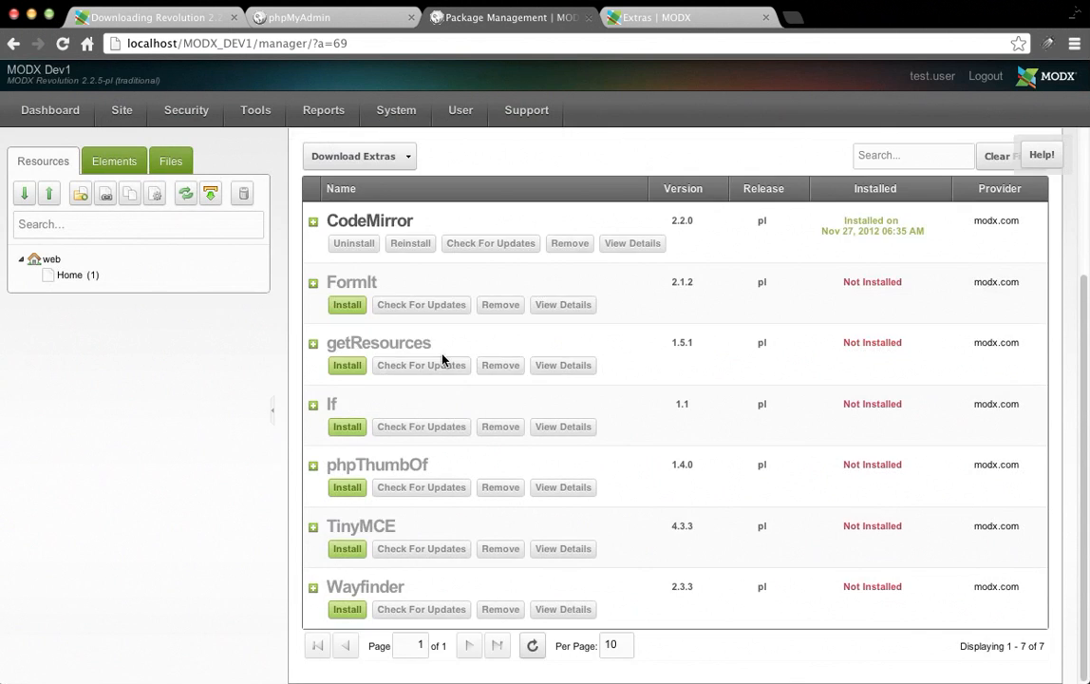
{"action": "scroll", "coordinate": [441, 359], "scroll_direction": "up", "scroll_amount": 5}
{"action": "scroll", "coordinate": [606, 351], "scroll_direction": "down", "scroll_amount": 4}
Start the FormIt install and accept its license to continue installing.
{"action": "left_click", "coordinate": [347, 304]}
{"action": "scroll", "coordinate": [1012, 436], "scroll_direction": "down", "scroll_amount": 10}
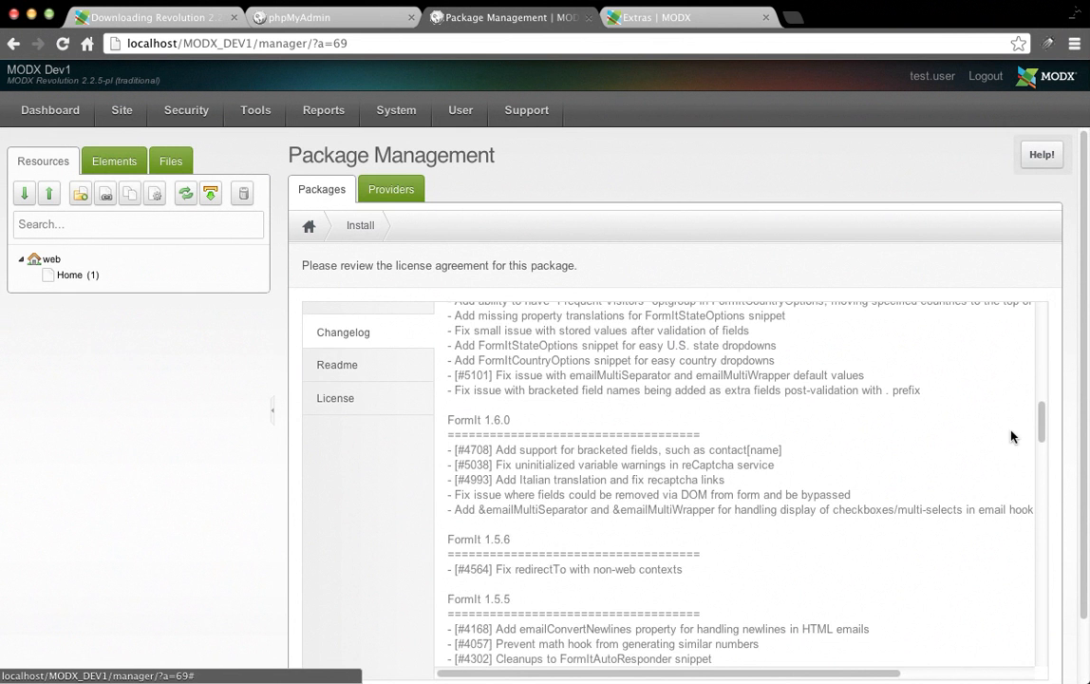
{"action": "scroll", "coordinate": [1074, 345], "scroll_direction": "down", "scroll_amount": 2}
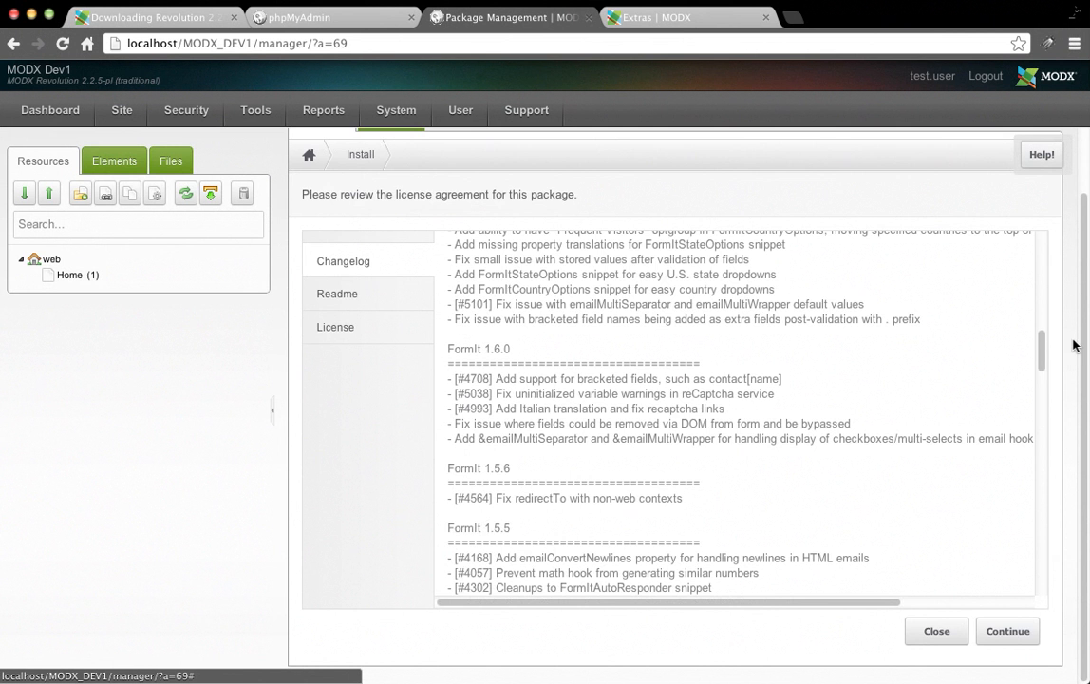
{"action": "left_click", "coordinate": [1012, 632]}
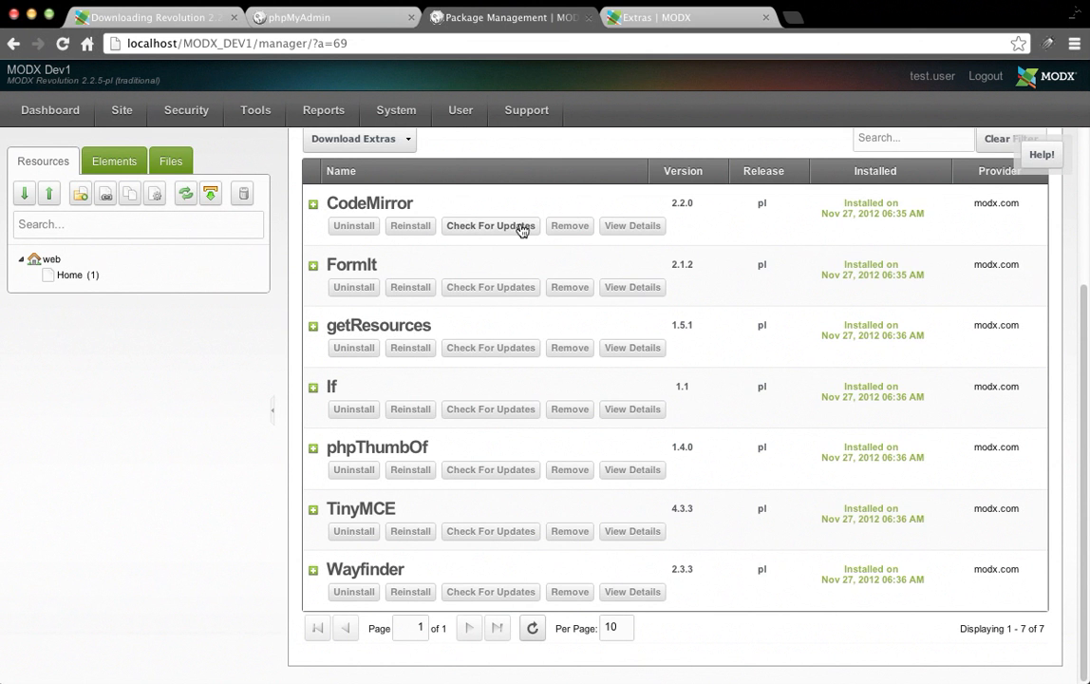
{"action": "scroll", "coordinate": [980, 224], "scroll_direction": "up", "scroll_amount": 1}
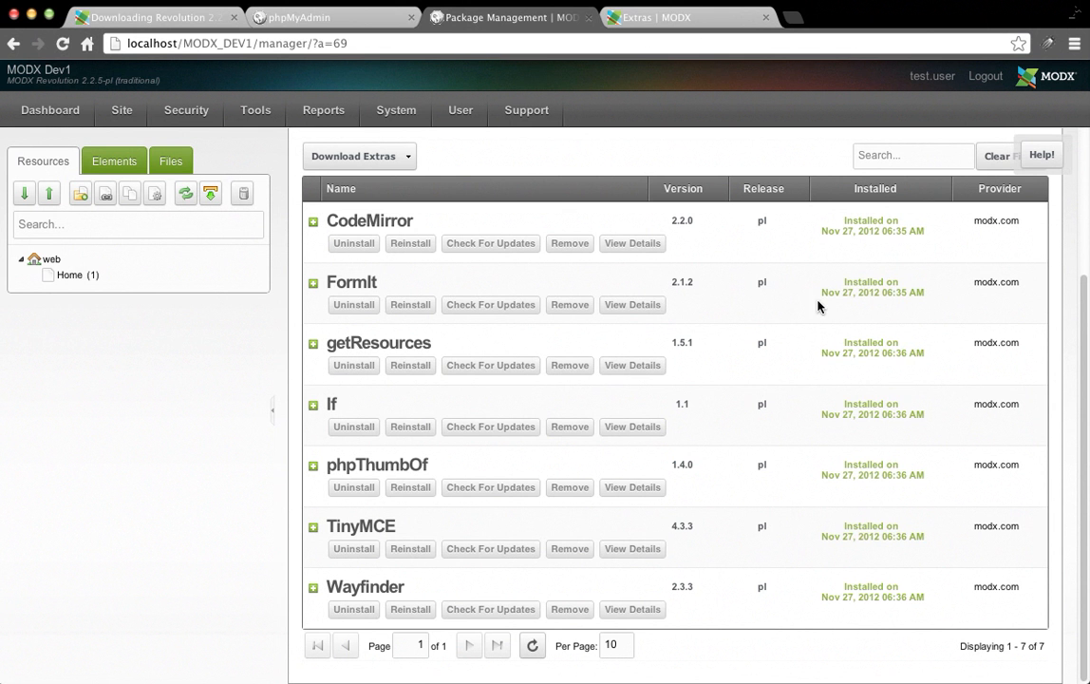
Create an 'About Us' document in the web context with alias about-us, saved as published.
{"action": "right_click", "coordinate": [42, 263]}
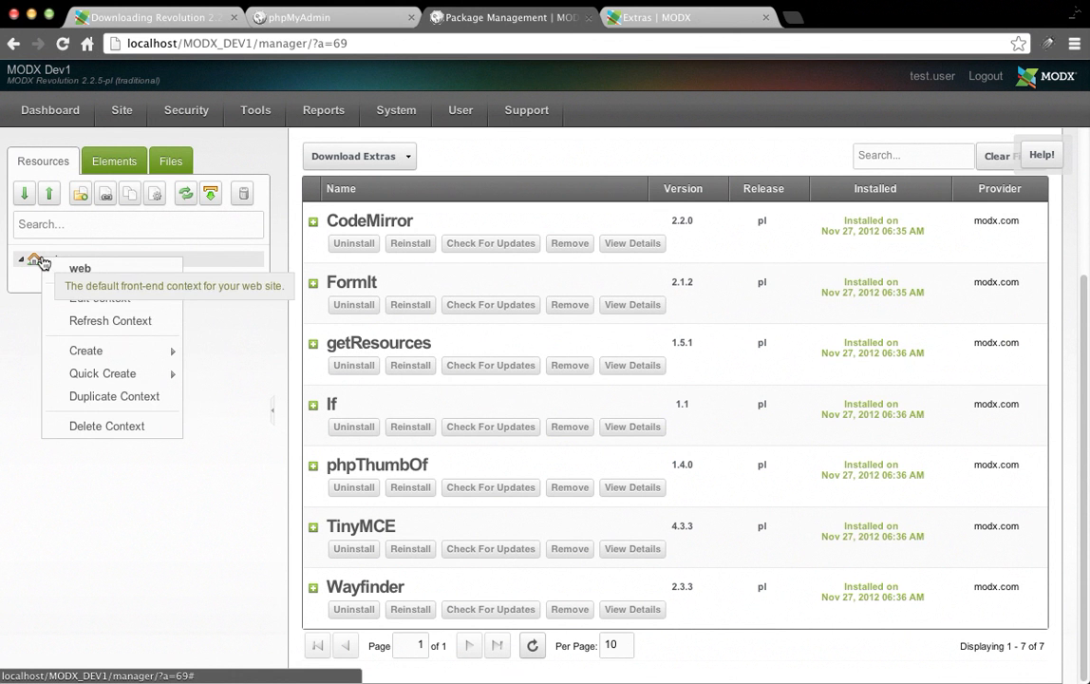
{"action": "mouse_move", "coordinate": [187, 357]}
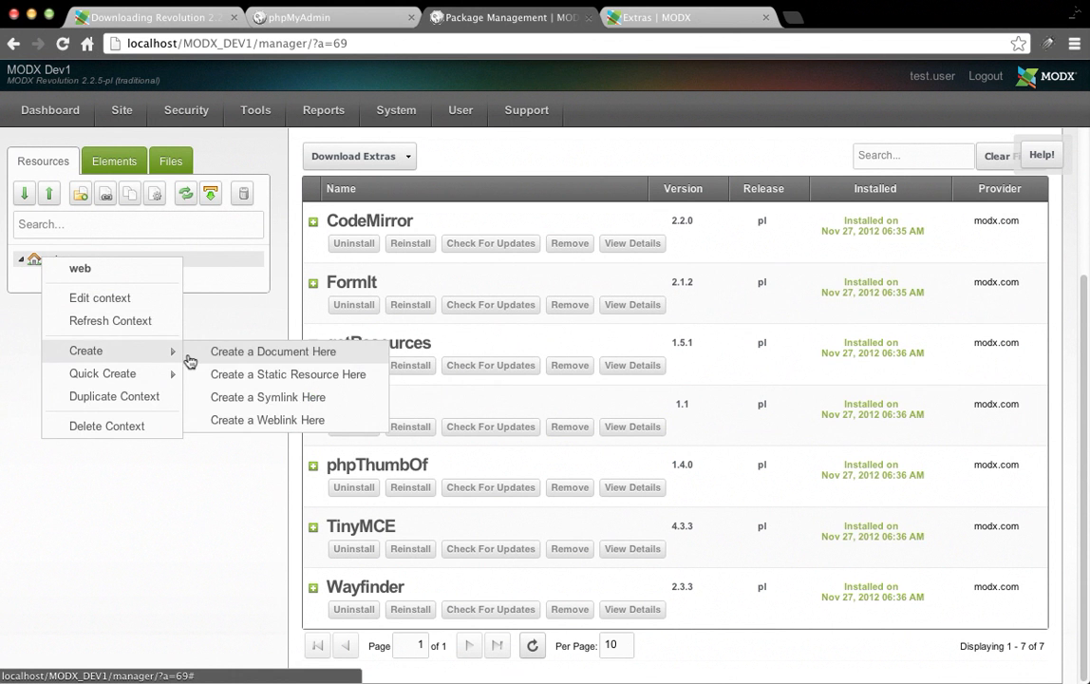
{"action": "left_click", "coordinate": [242, 354]}
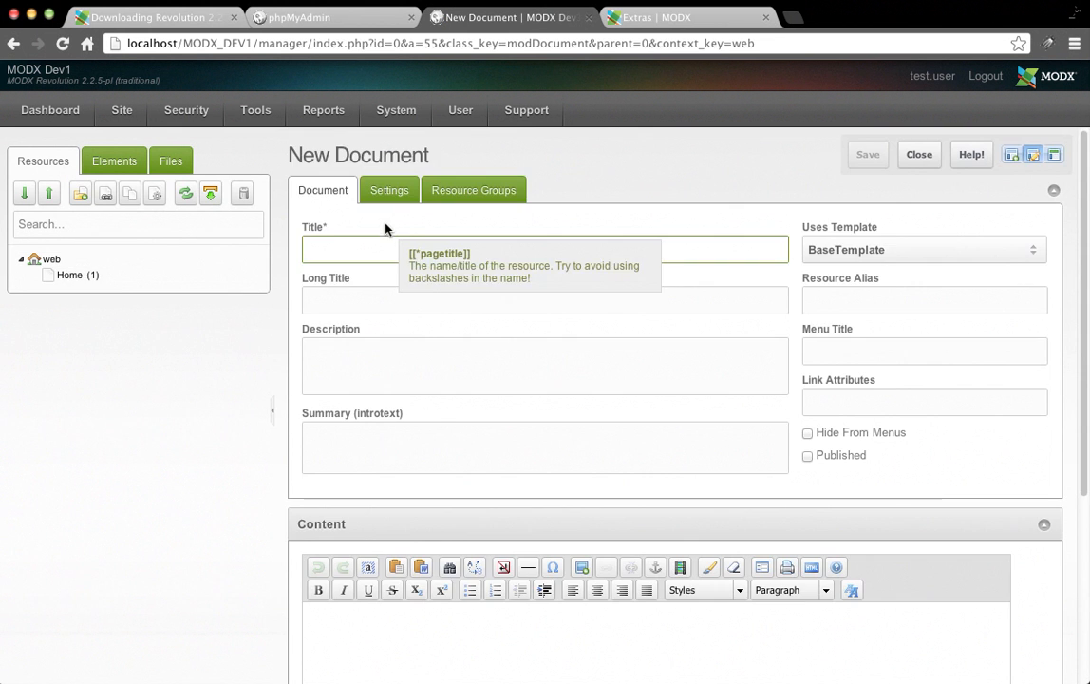
{"action": "type", "text": "About Us"}
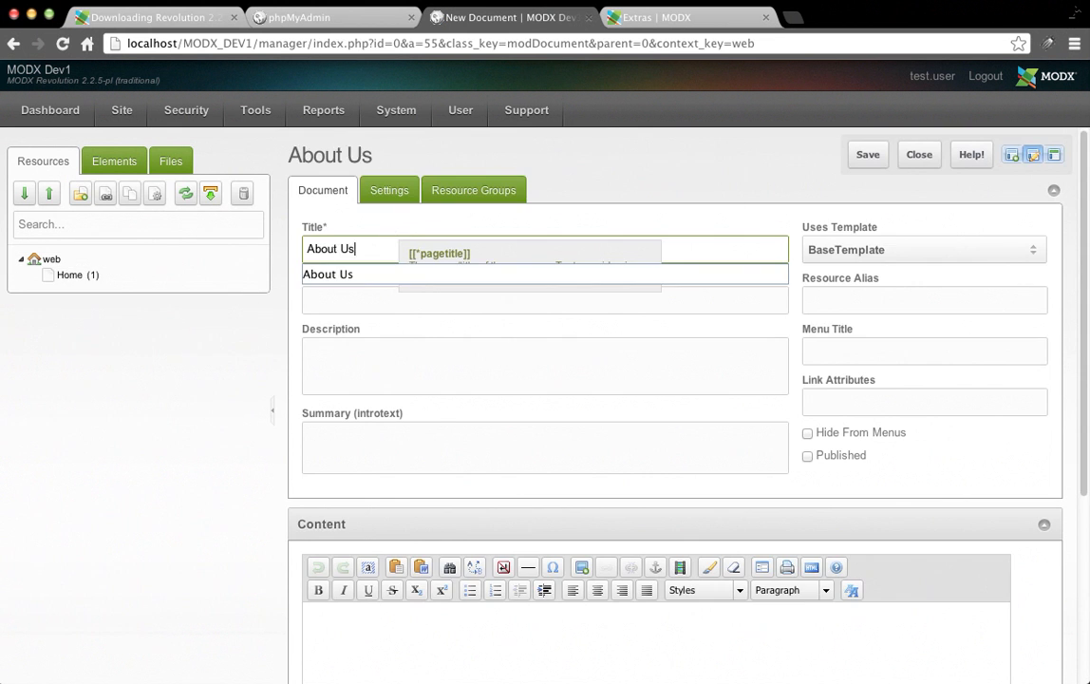
{"action": "left_click", "coordinate": [938, 302]}
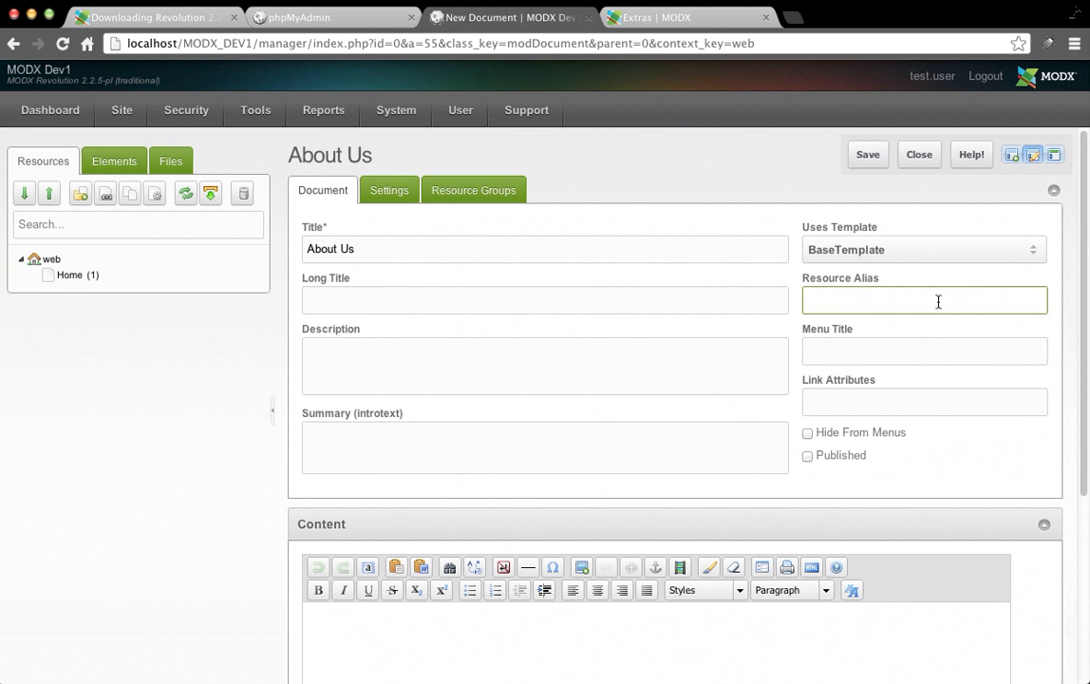
{"action": "type", "text": "abo"}
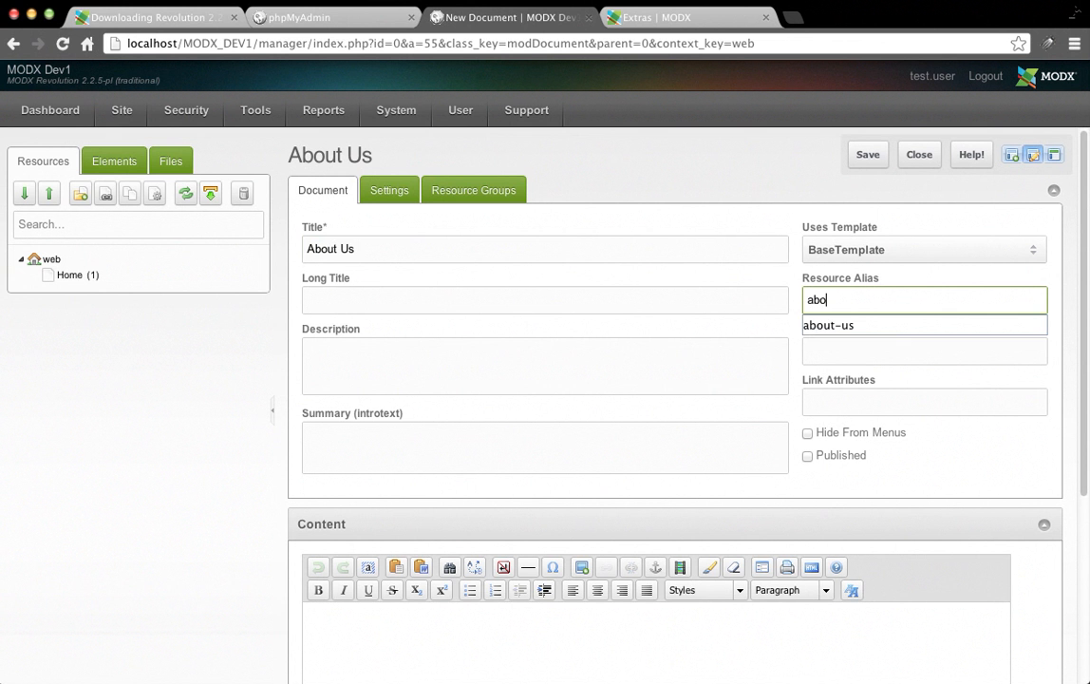
{"action": "key", "text": "Down"}
{"action": "key", "text": "Tab"}
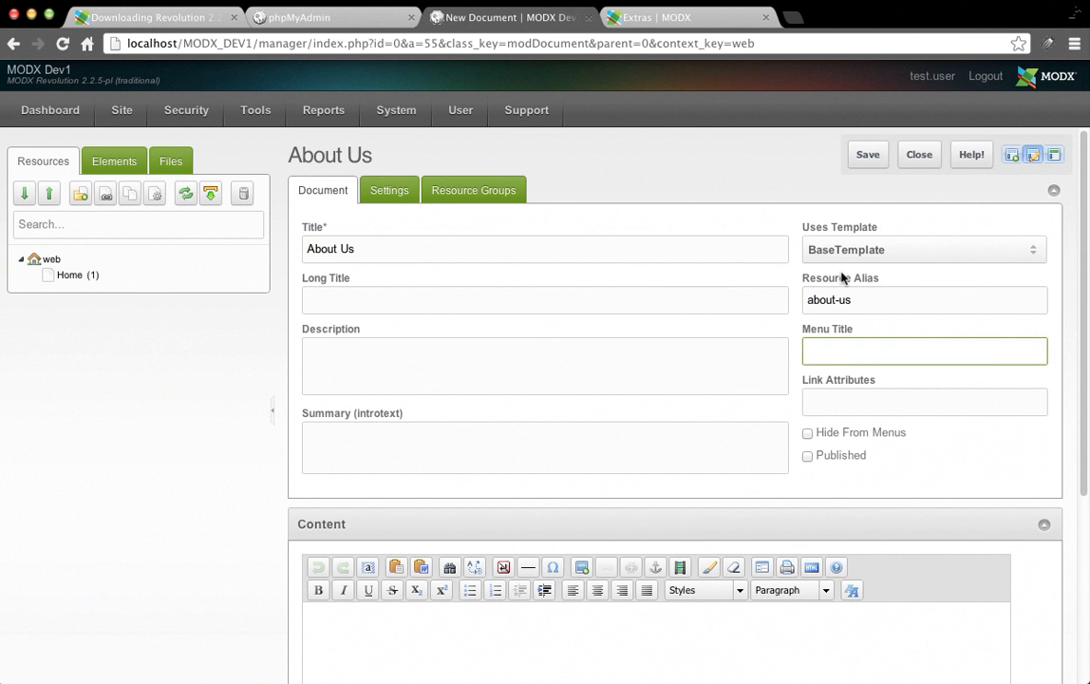
{"action": "mouse_move", "coordinate": [975, 312]}
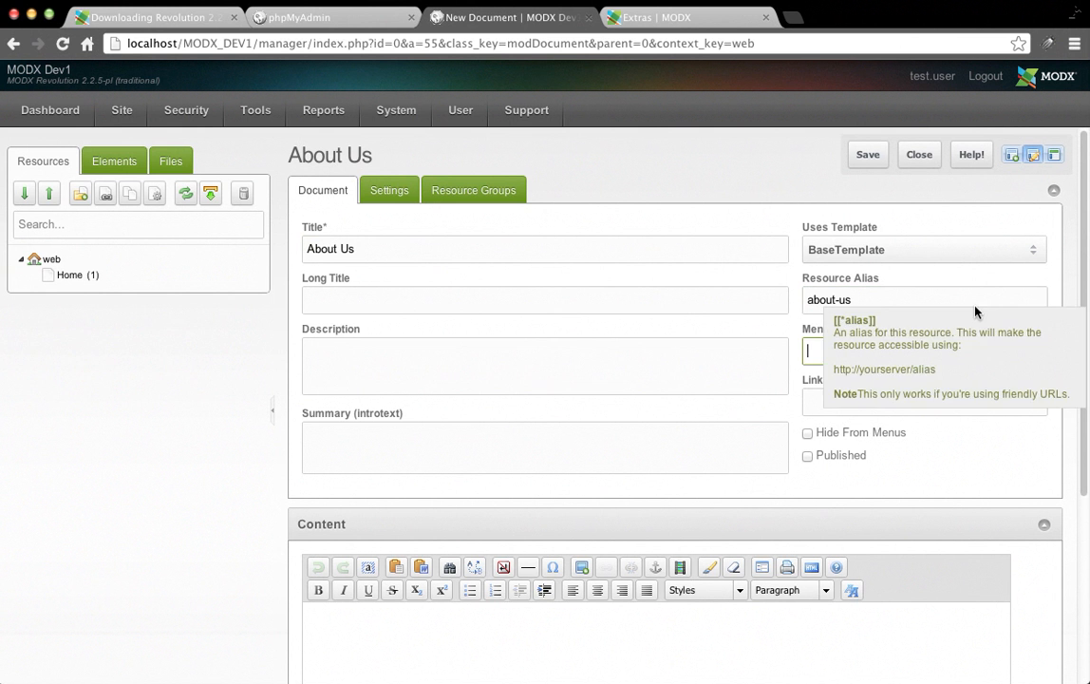
{"action": "left_click", "coordinate": [869, 155]}
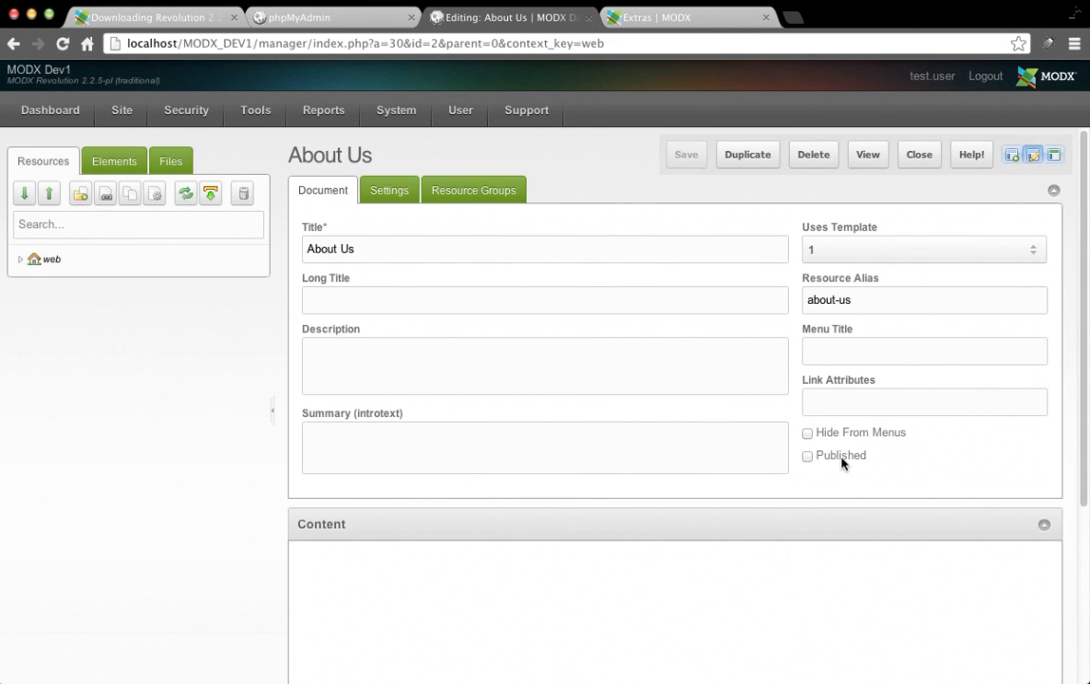
{"action": "left_click", "coordinate": [842, 459]}
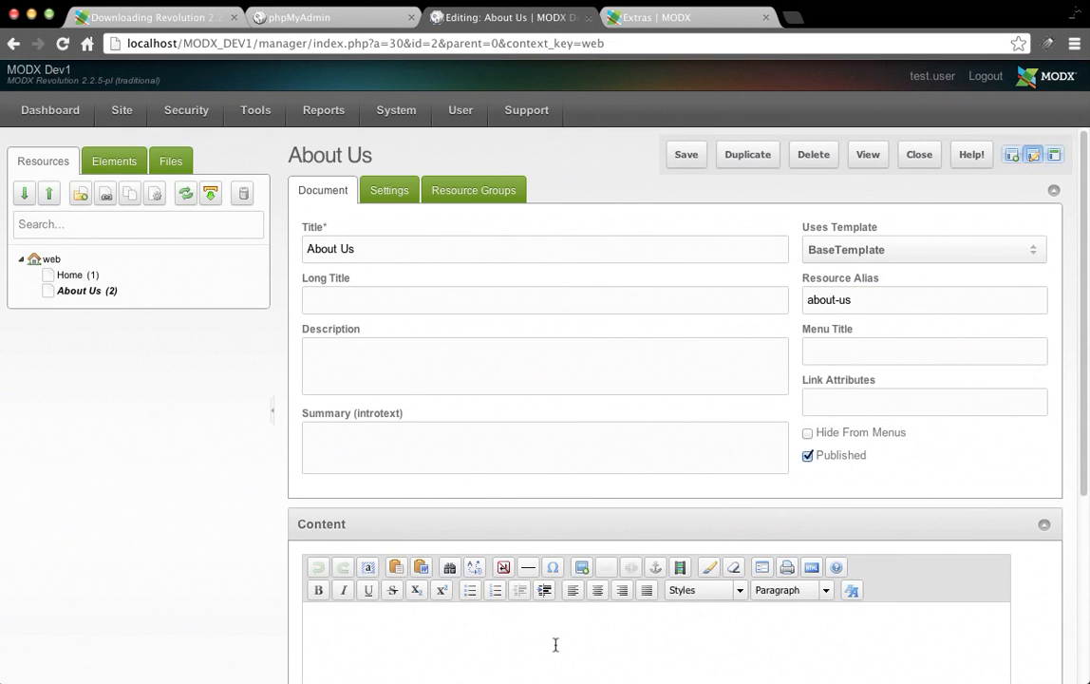
{"action": "left_click", "coordinate": [683, 154]}
Set the Site setting Published default (publish_default) to Yes.
{"action": "mouse_move", "coordinate": [441, 96]}
{"action": "mouse_move", "coordinate": [396, 112]}
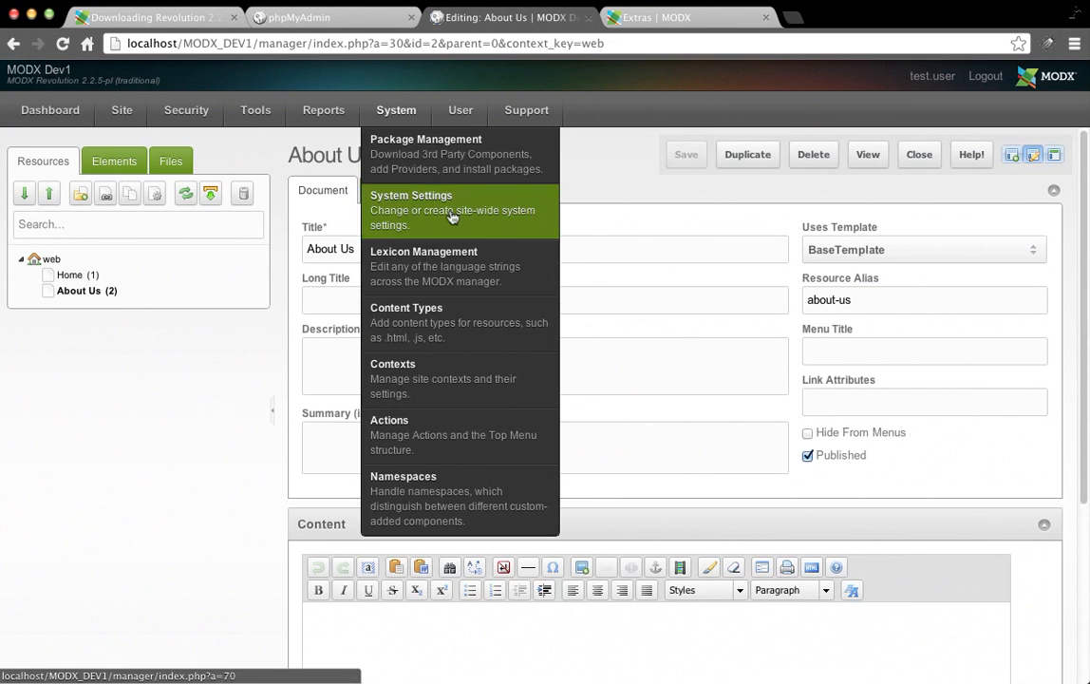
{"action": "left_click", "coordinate": [452, 216]}
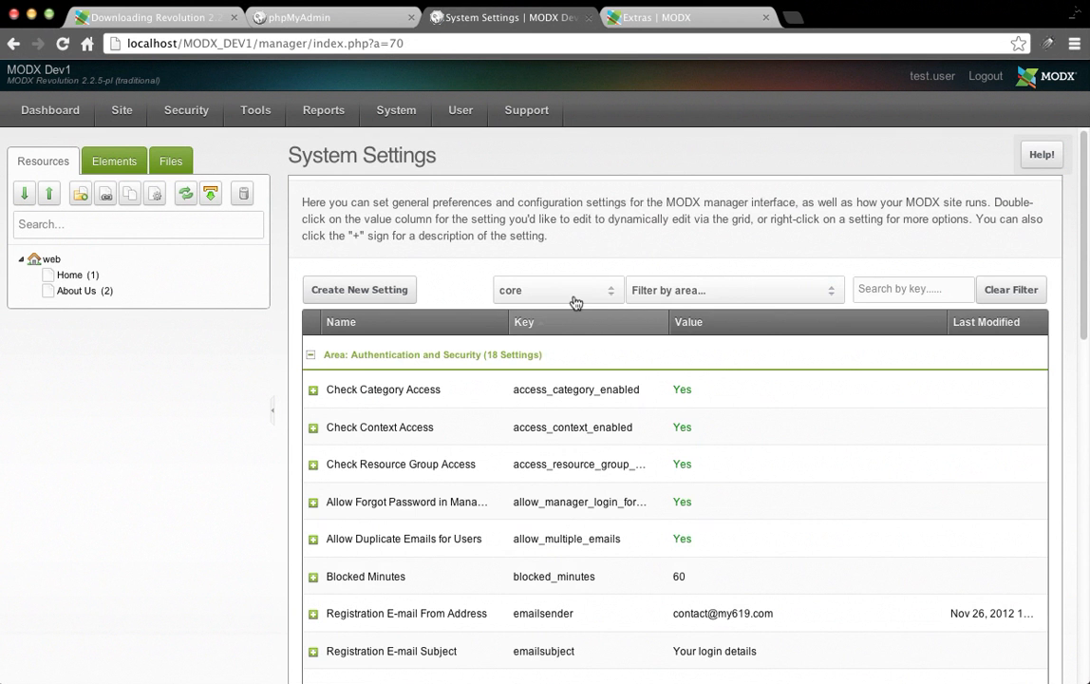
{"action": "left_click", "coordinate": [746, 289]}
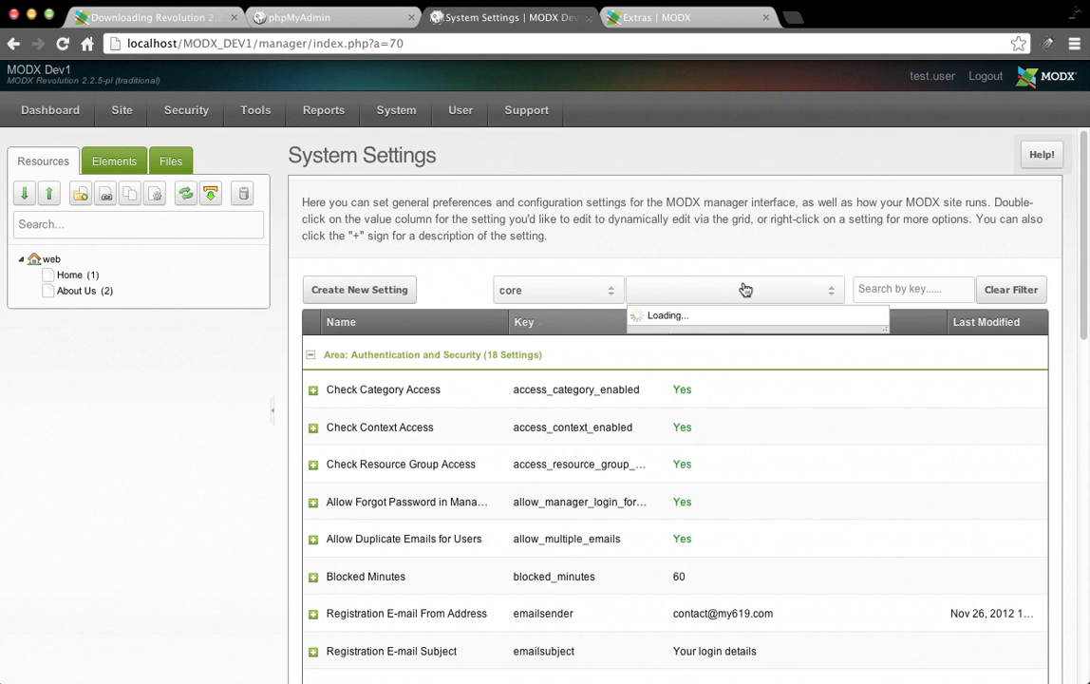
{"action": "left_click", "coordinate": [749, 538]}
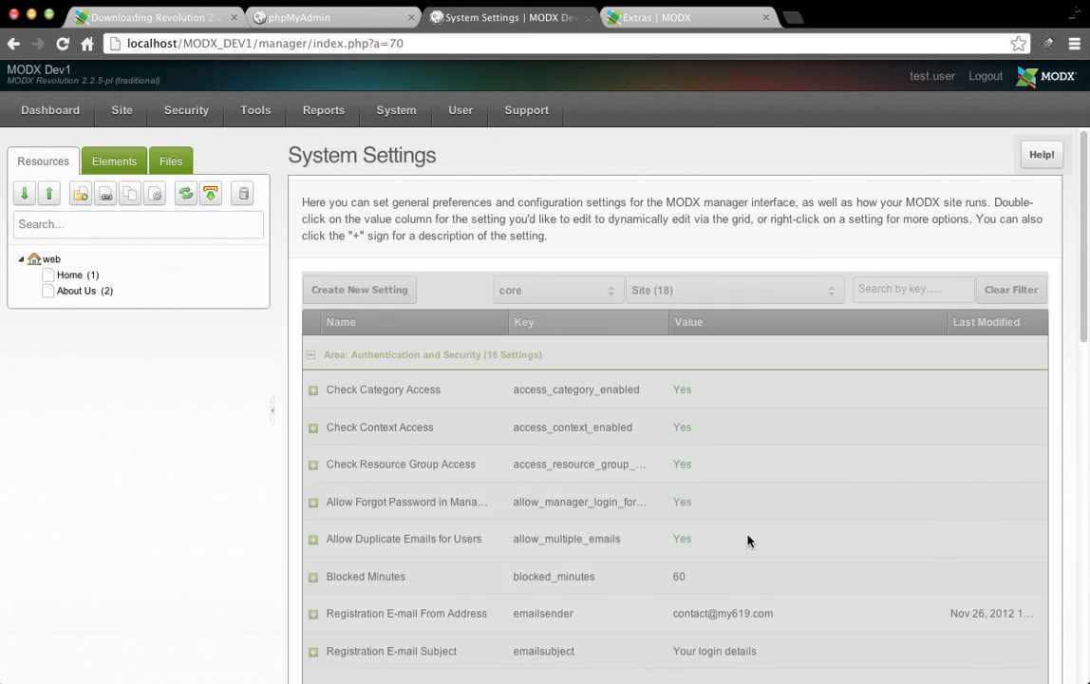
{"action": "scroll", "coordinate": [747, 541], "scroll_direction": "down", "scroll_amount": 10}
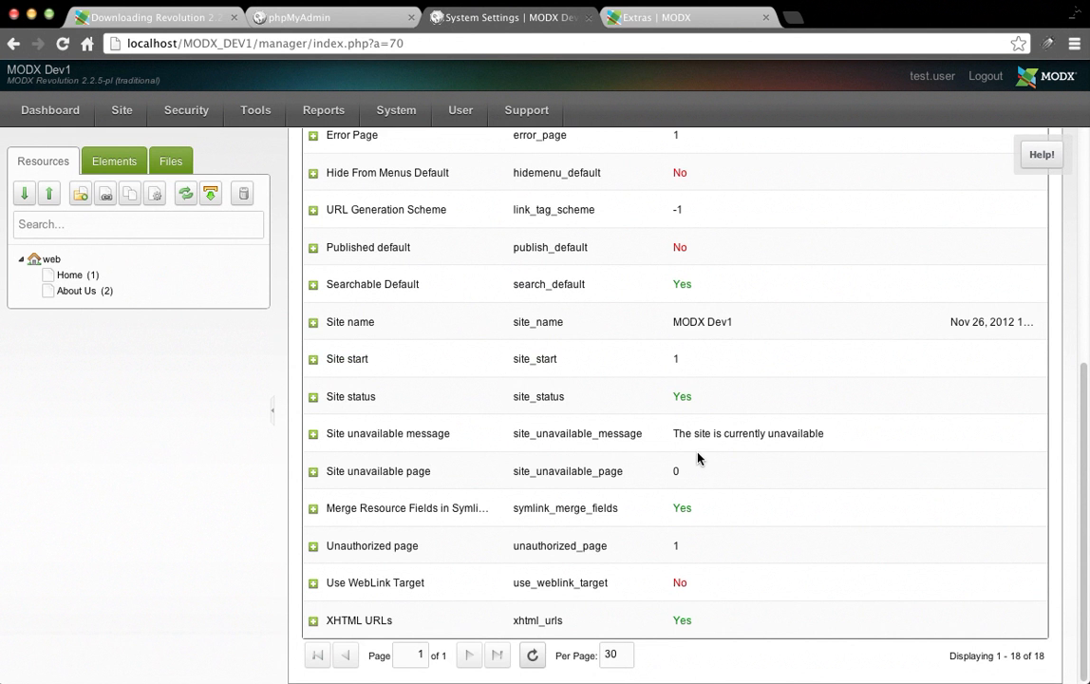
{"action": "scroll", "coordinate": [646, 427], "scroll_direction": "up", "scroll_amount": 2}
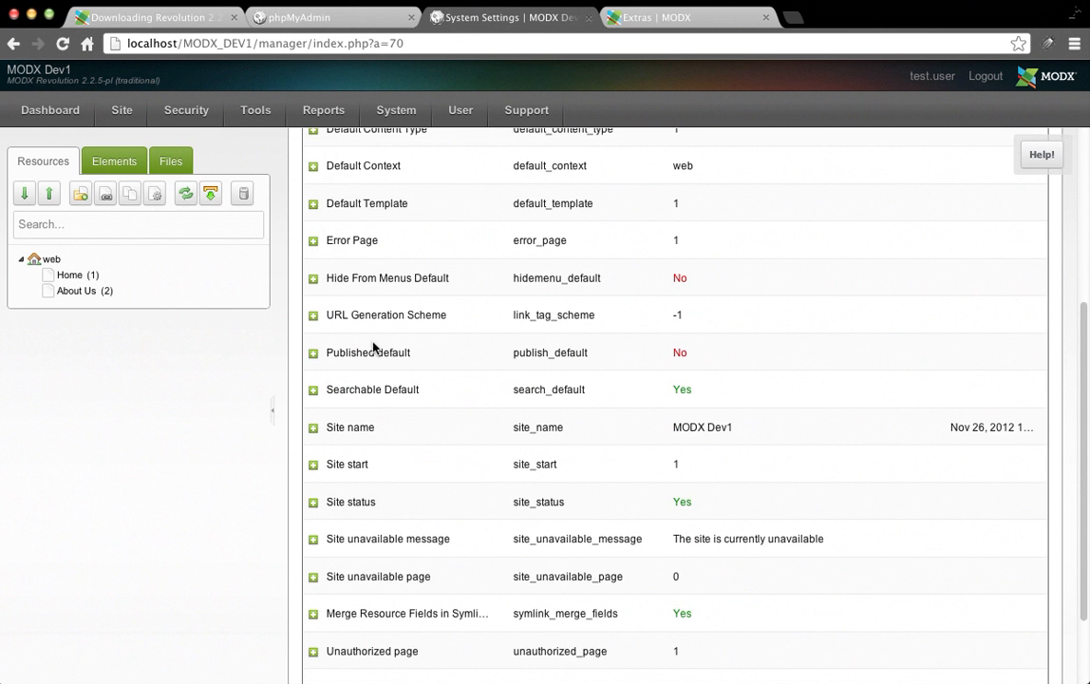
{"action": "double_click", "coordinate": [680, 357]}
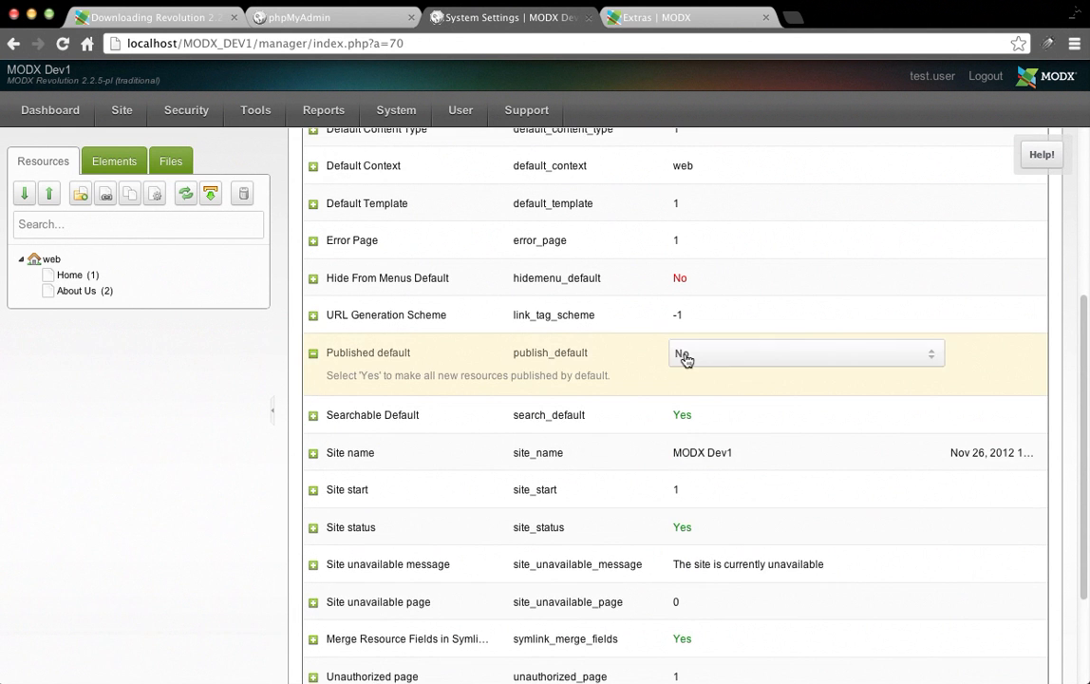
{"action": "left_click", "coordinate": [685, 357]}
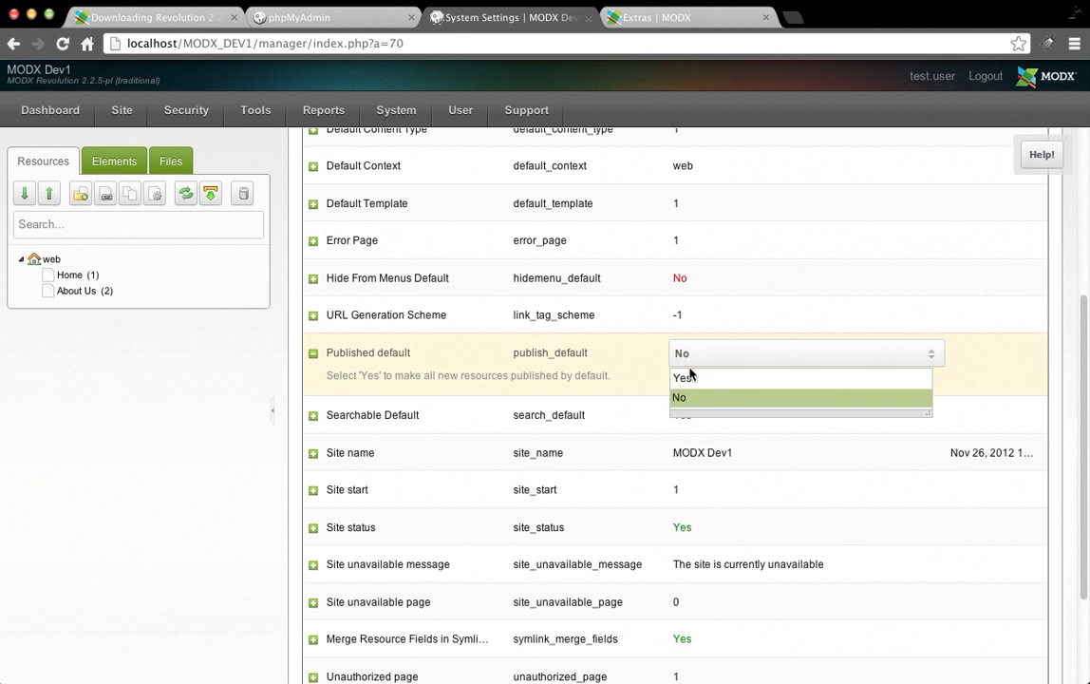
{"action": "left_click", "coordinate": [685, 378]}
{"action": "left_click", "coordinate": [849, 197]}
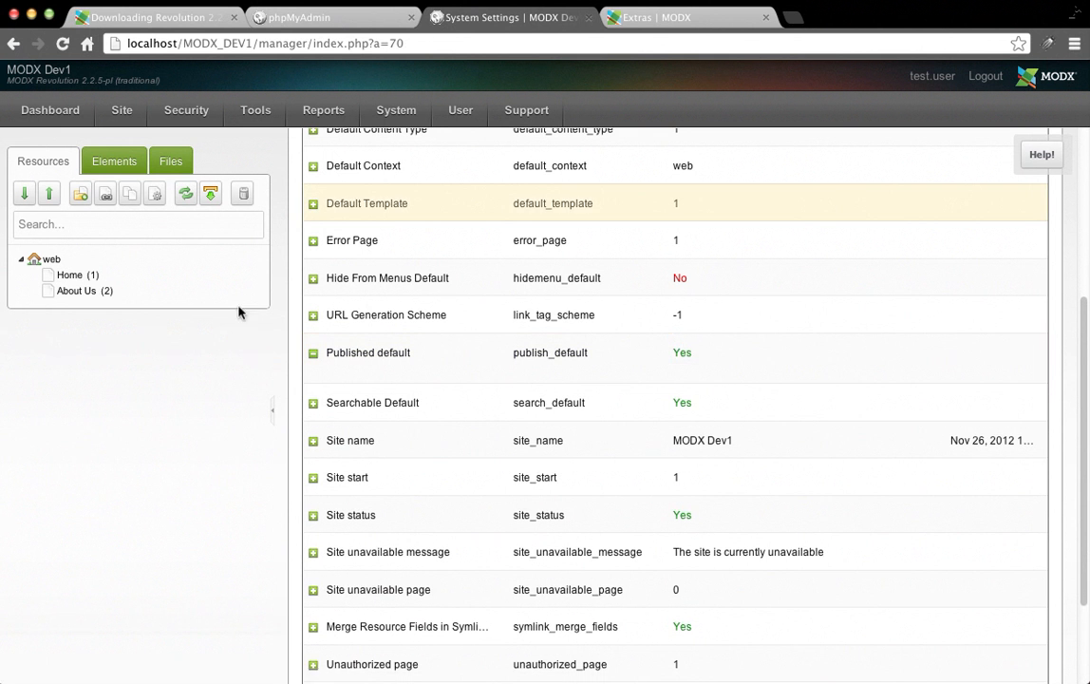
Start a new document at the web context root titled 'Portfolio'.
{"action": "right_click", "coordinate": [46, 259]}
{"action": "mouse_move", "coordinate": [140, 373]}
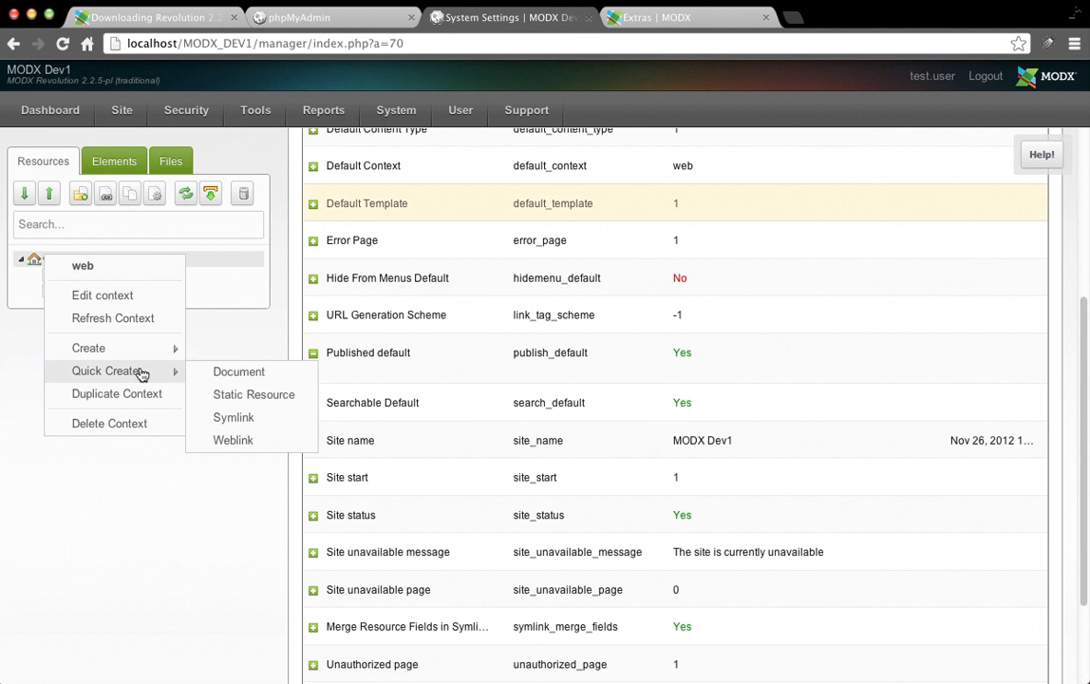
{"action": "mouse_move", "coordinate": [128, 352]}
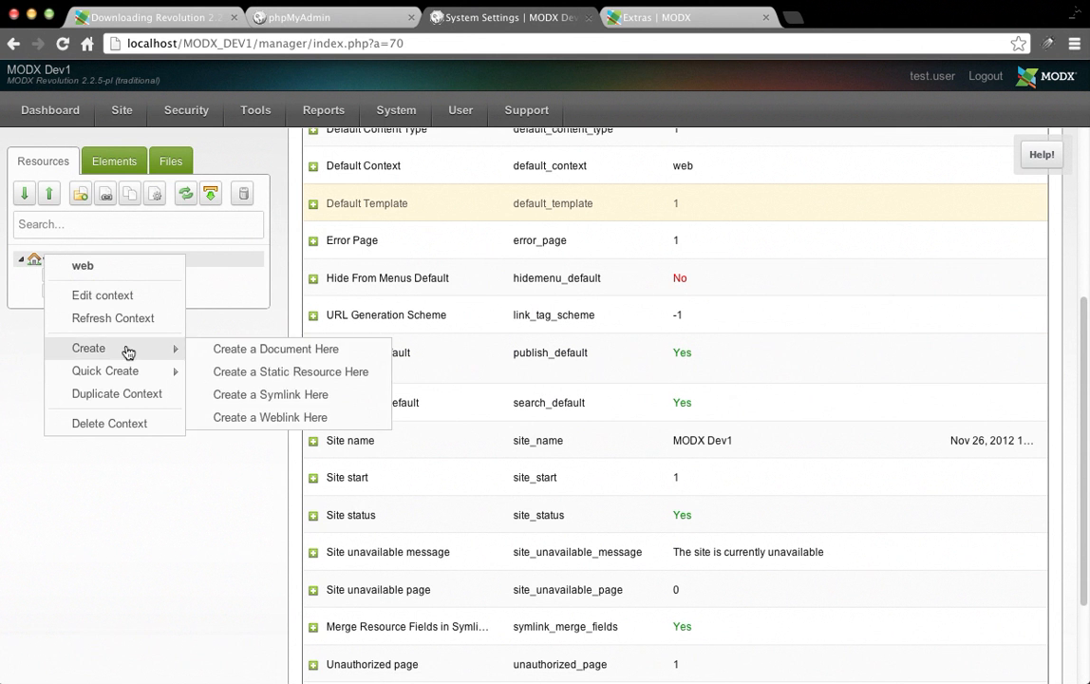
{"action": "left_click", "coordinate": [220, 349]}
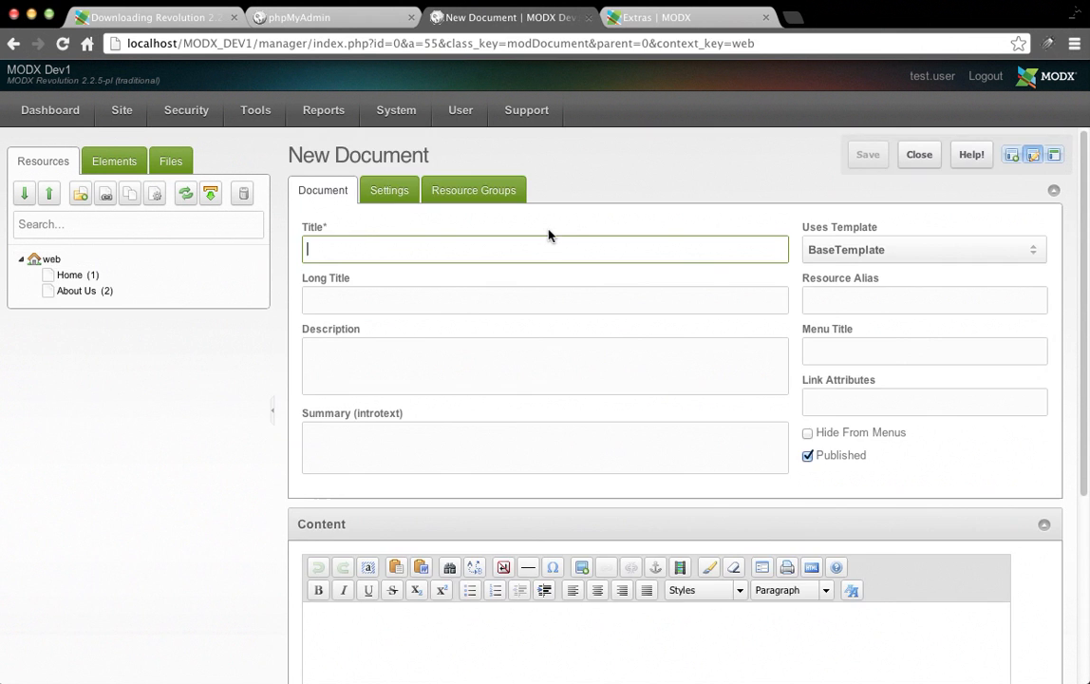
{"action": "type", "text": "Our"}
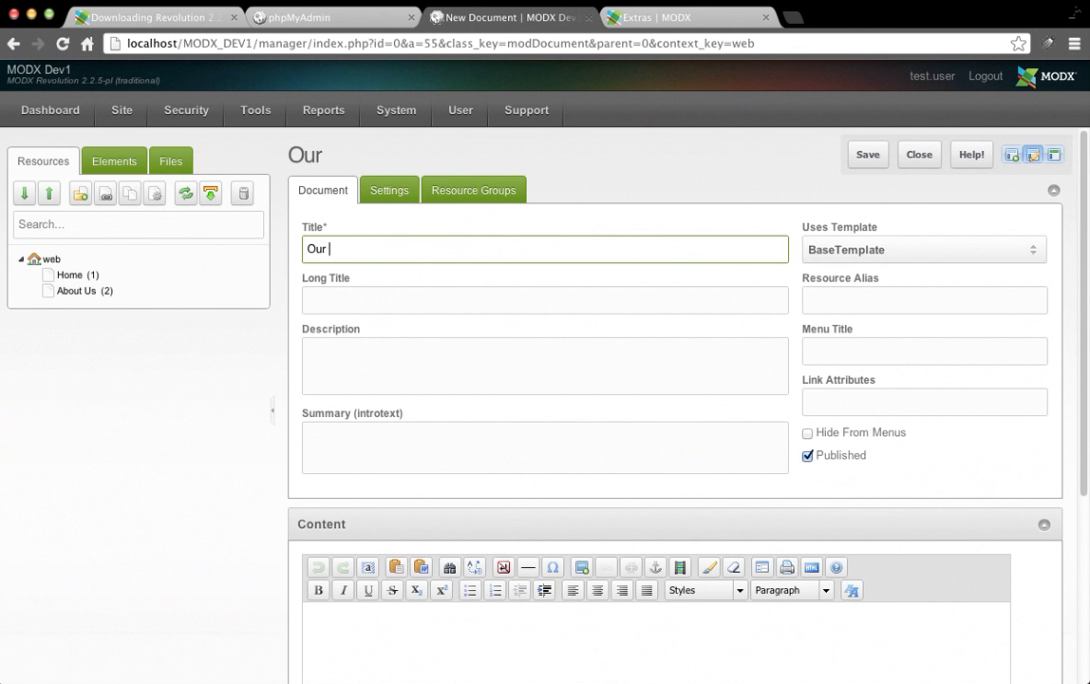
{"action": "key", "text": "BackSpace"}
{"action": "key", "text": "BackSpace"}
{"action": "key", "text": "BackSpace"}
{"action": "key", "text": "BackSpace"}
{"action": "type", "text": "Port"}
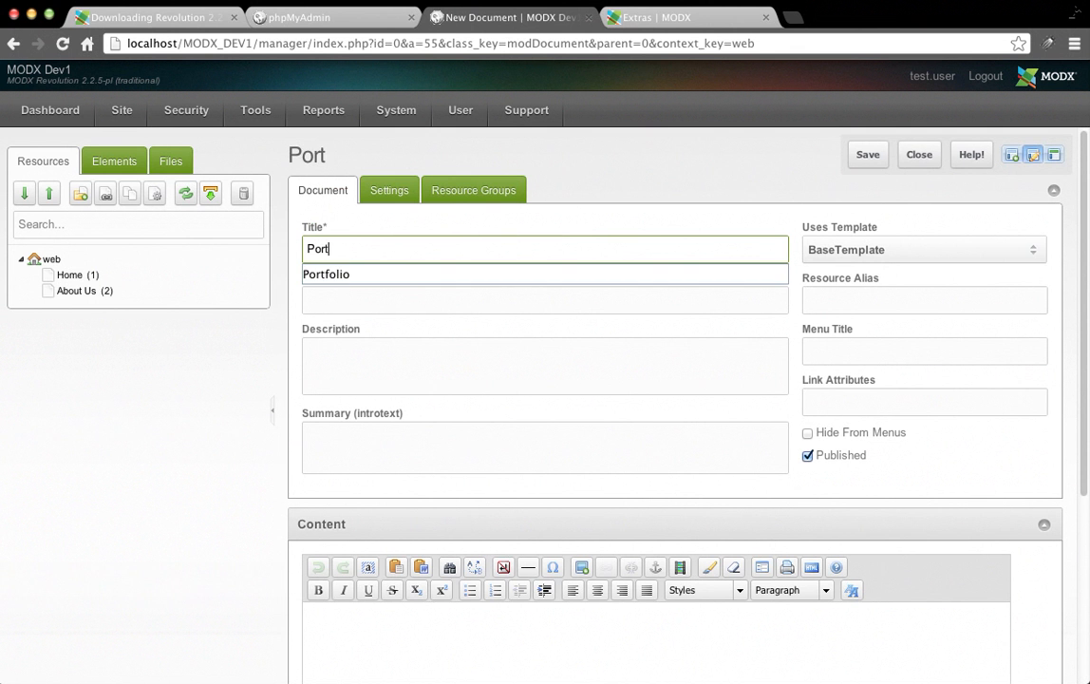
{"action": "type", "text": "fo"}
{"action": "key", "text": "Down"}
{"action": "key", "text": "Tab"}
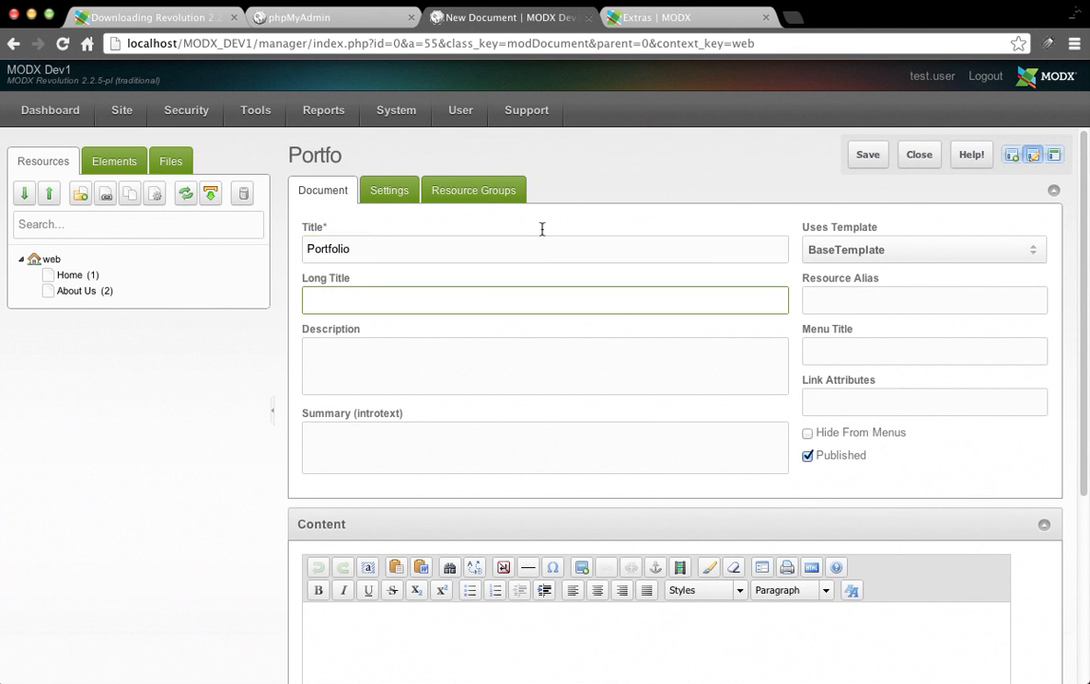
Set the resource alias to 'Portfolio' and save the page.
{"action": "left_click", "coordinate": [556, 249]}
{"action": "left_click", "coordinate": [869, 300]}
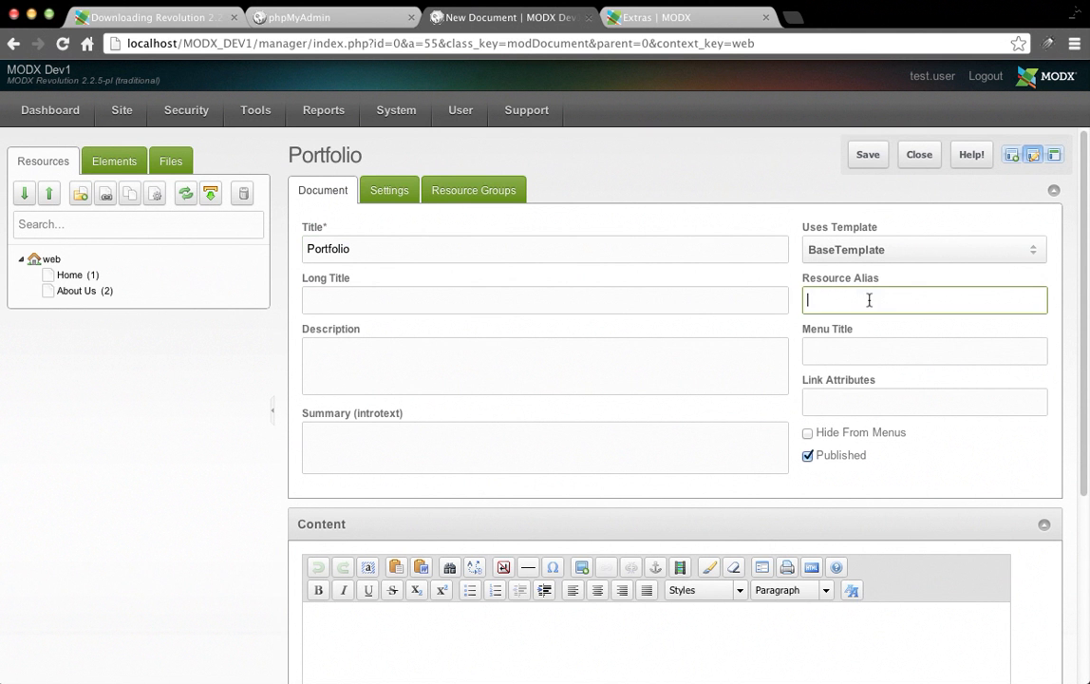
{"action": "type", "text": "Portfolio"}
{"action": "key", "text": "Tab"}
{"action": "left_click", "coordinate": [867, 157]}
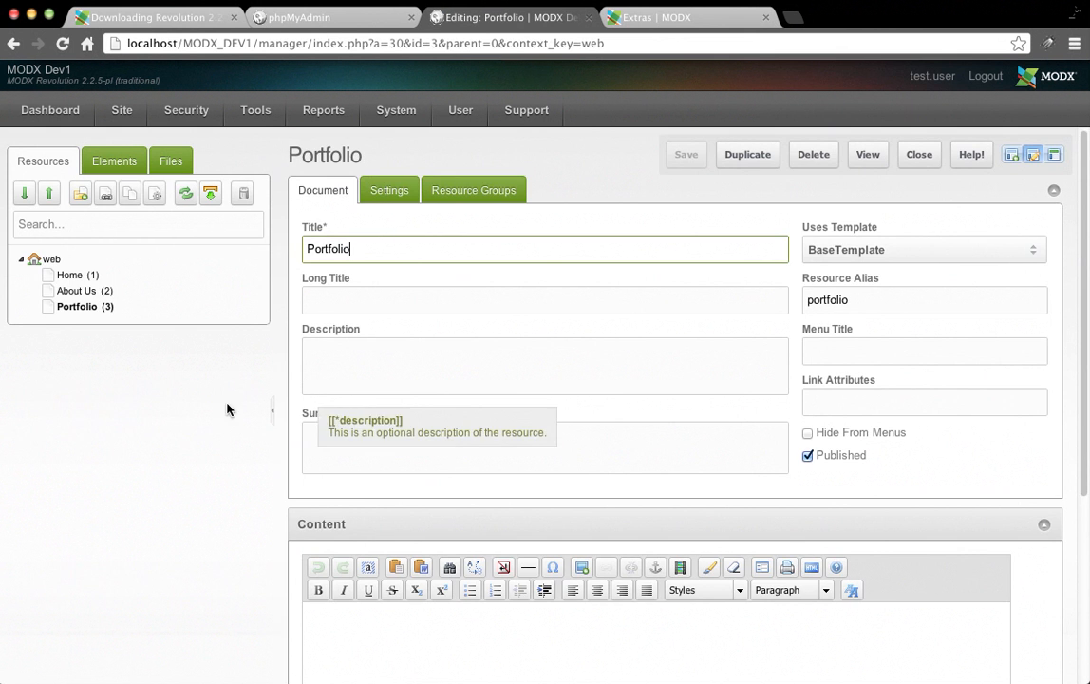
{"action": "left_click", "coordinate": [44, 361]}
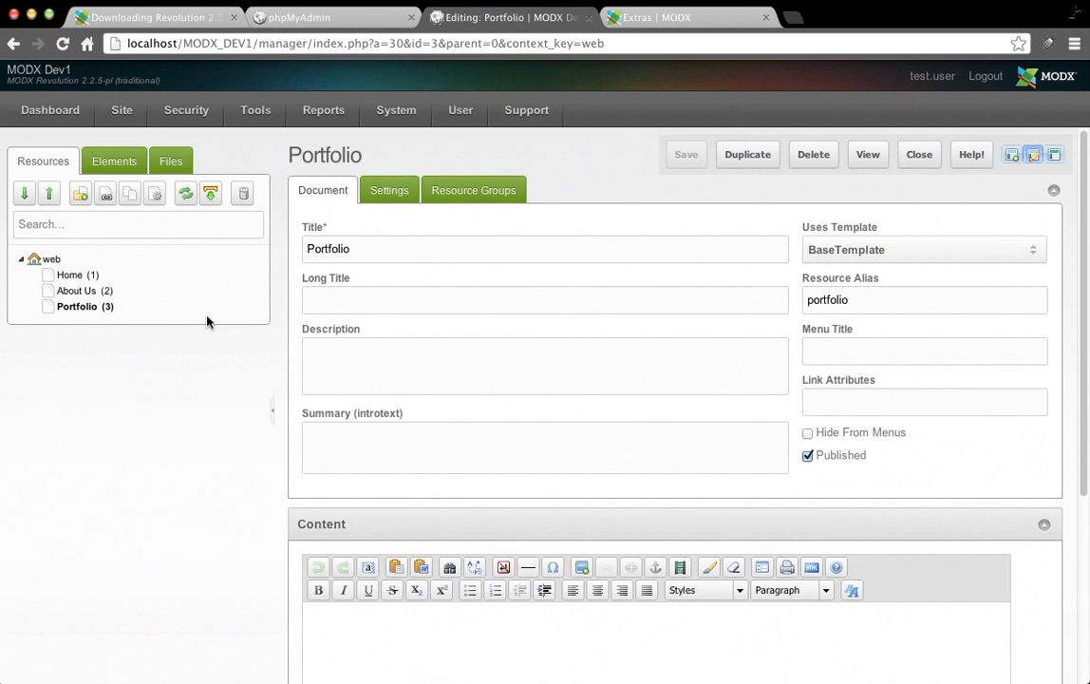
Create a root document titled 'Our Team', paste the title as its alias, and save.
{"action": "right_click", "coordinate": [49, 260]}
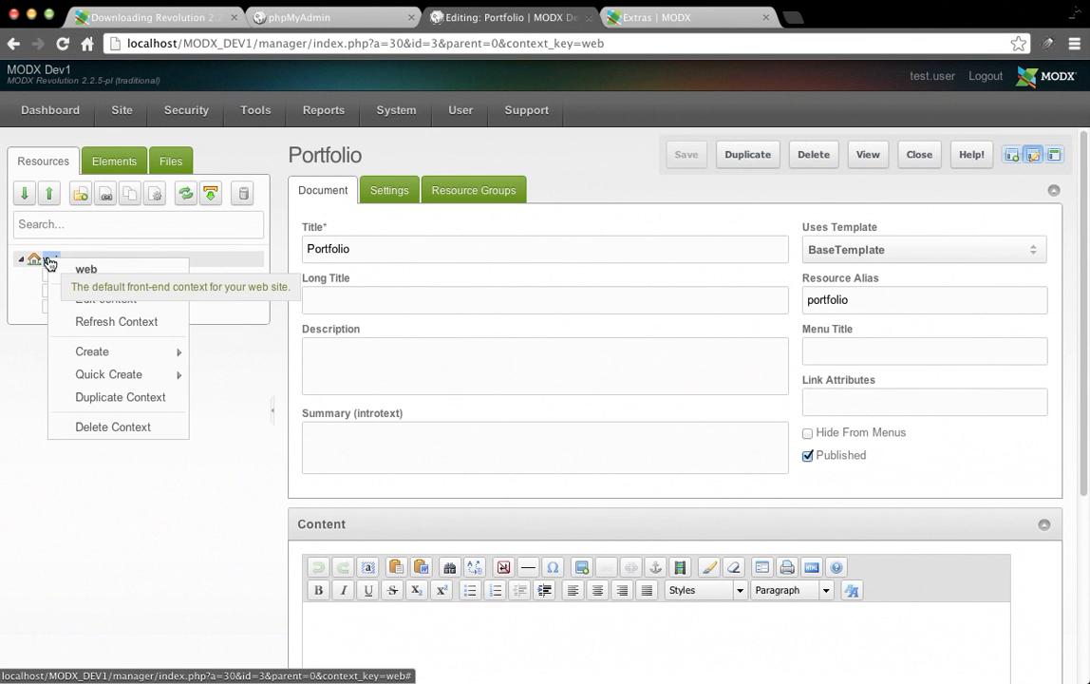
{"action": "mouse_move", "coordinate": [120, 361]}
{"action": "left_click", "coordinate": [280, 353]}
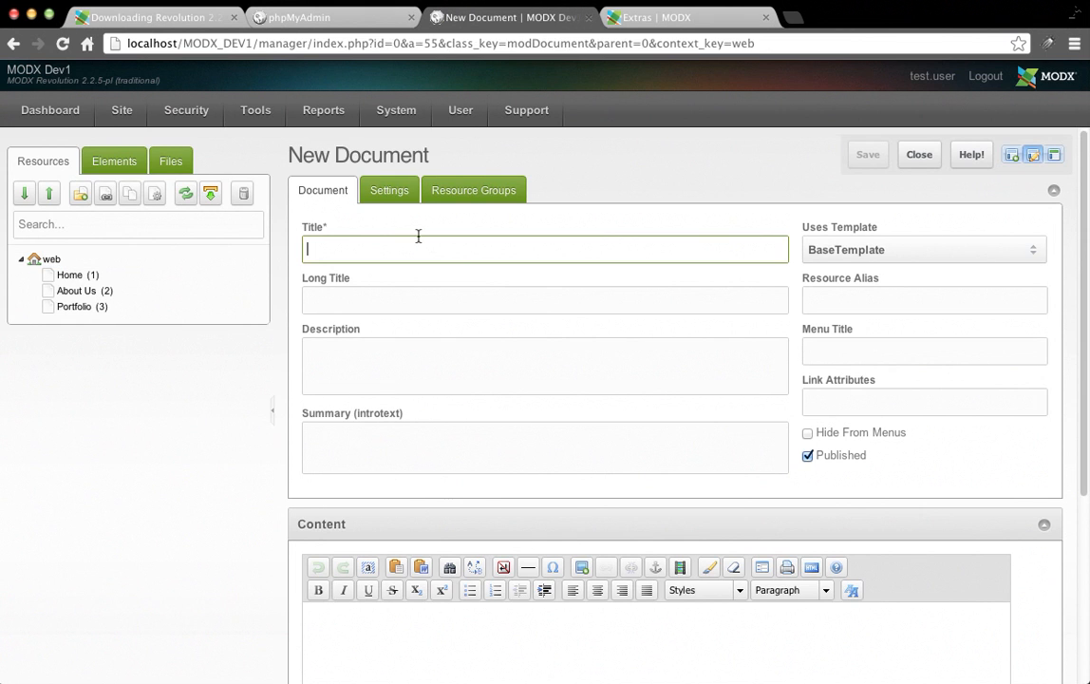
{"action": "type", "text": "Ou"}
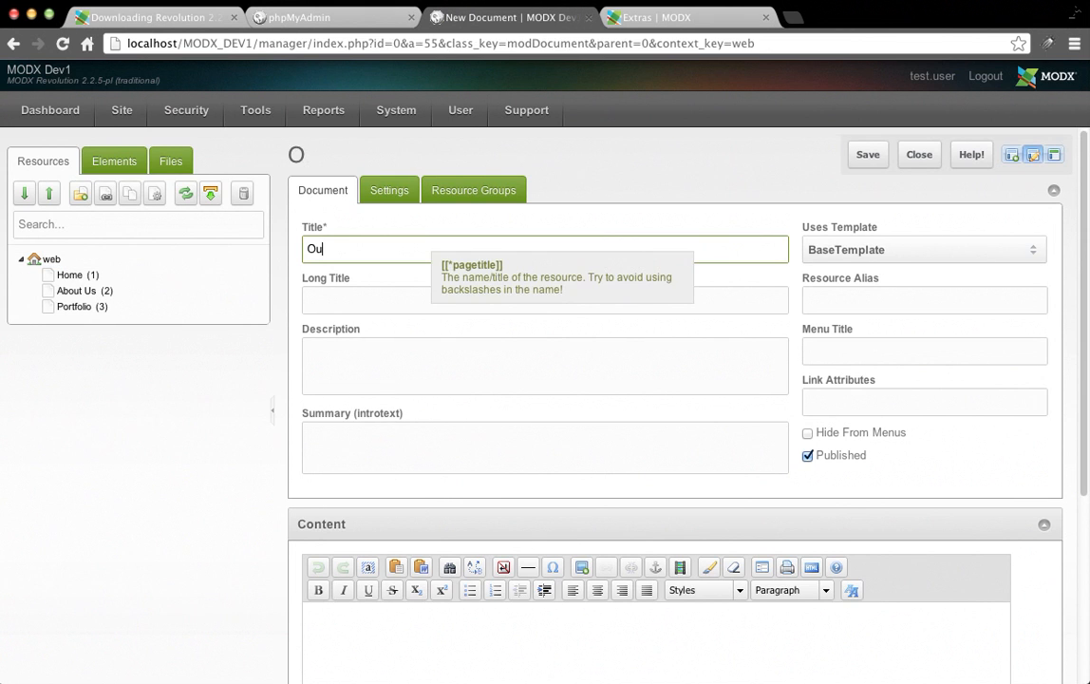
{"action": "type", "text": "r Team"}
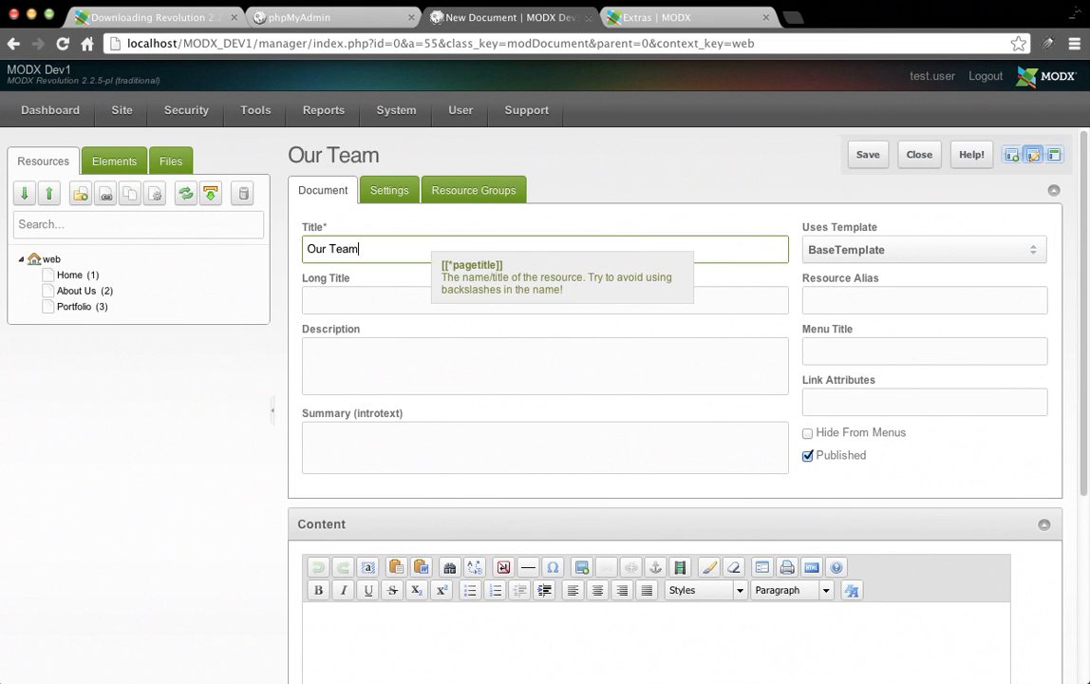
{"action": "triple_click", "coordinate": [454, 250]}
{"action": "key", "text": "ctrl+c"}
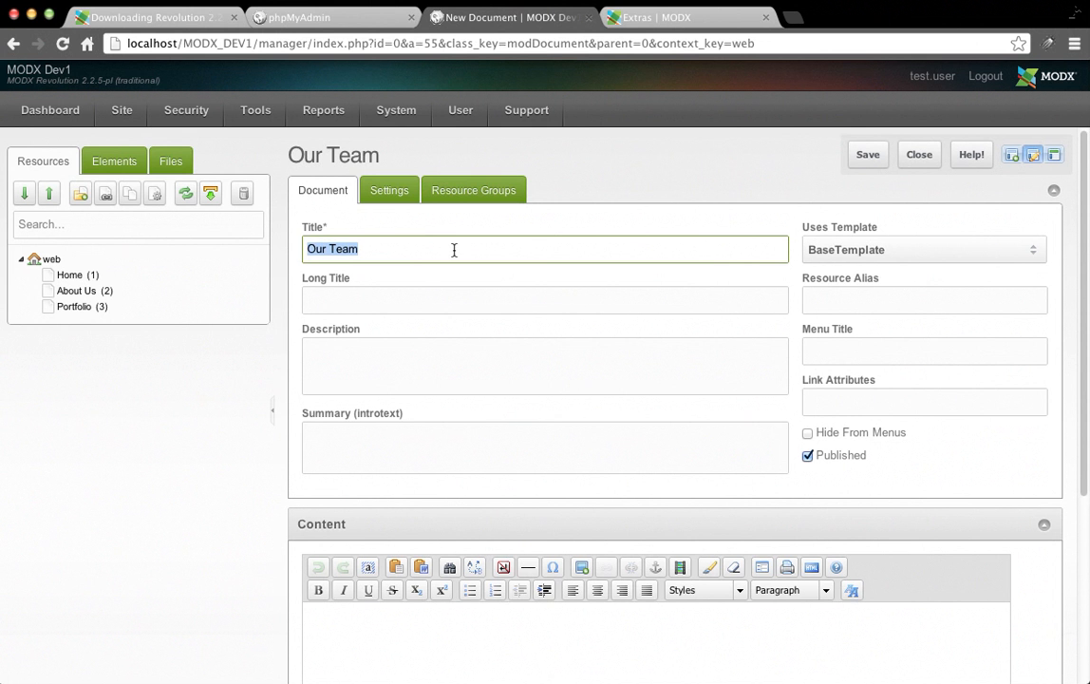
{"action": "left_click", "coordinate": [866, 310]}
{"action": "key", "text": "ctrl+v"}
{"action": "left_click", "coordinate": [864, 163]}
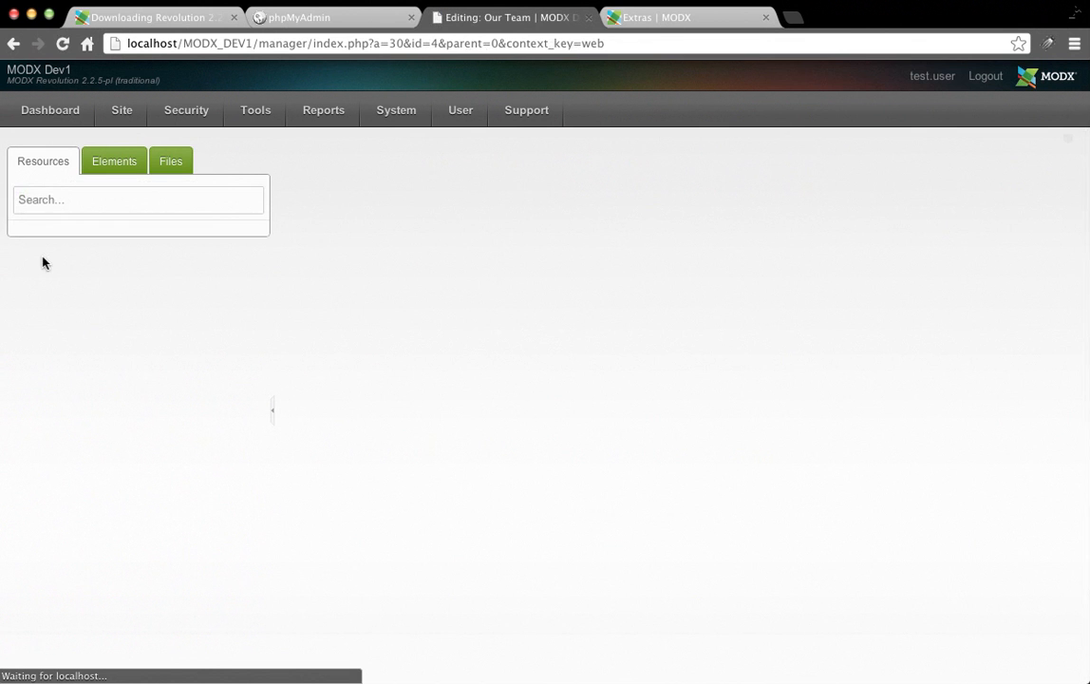
Create and save a root document titled 'Contact' with alias 'contact'.
{"action": "right_click", "coordinate": [42, 259]}
{"action": "mouse_move", "coordinate": [126, 378]}
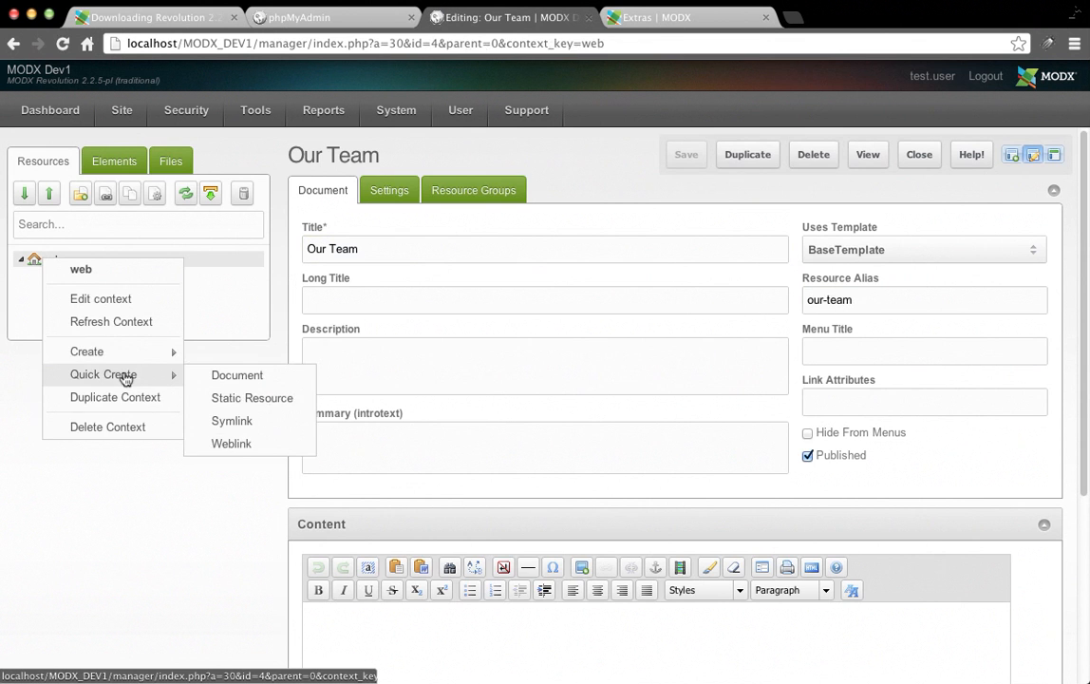
{"action": "mouse_move", "coordinate": [152, 352]}
{"action": "left_click", "coordinate": [251, 354]}
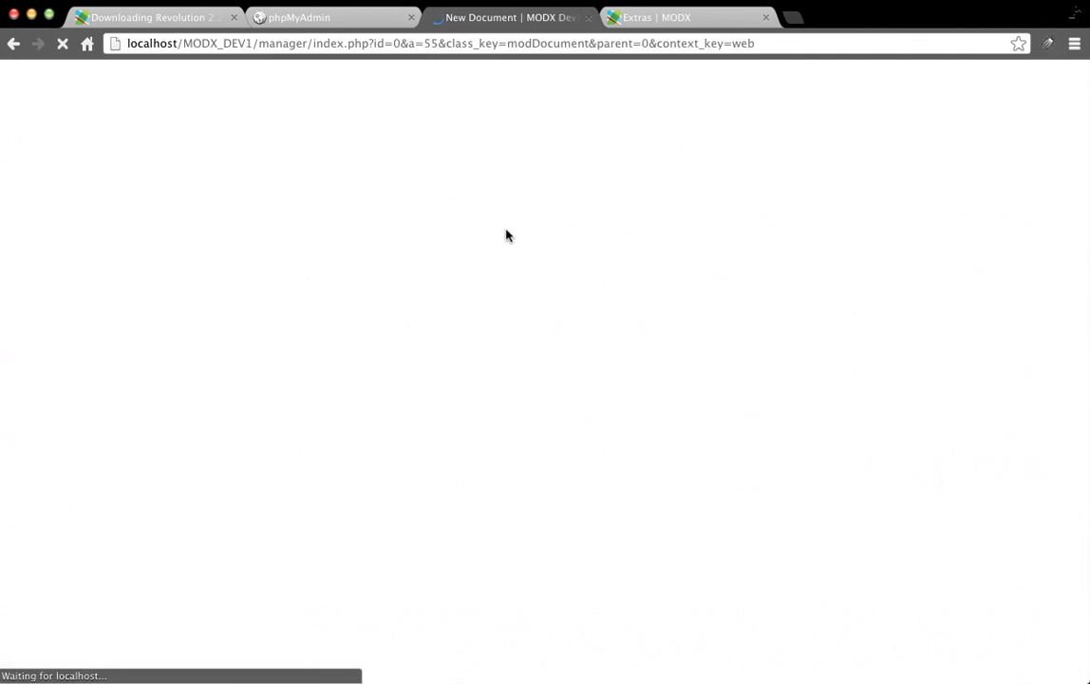
{"action": "type", "text": "C"}
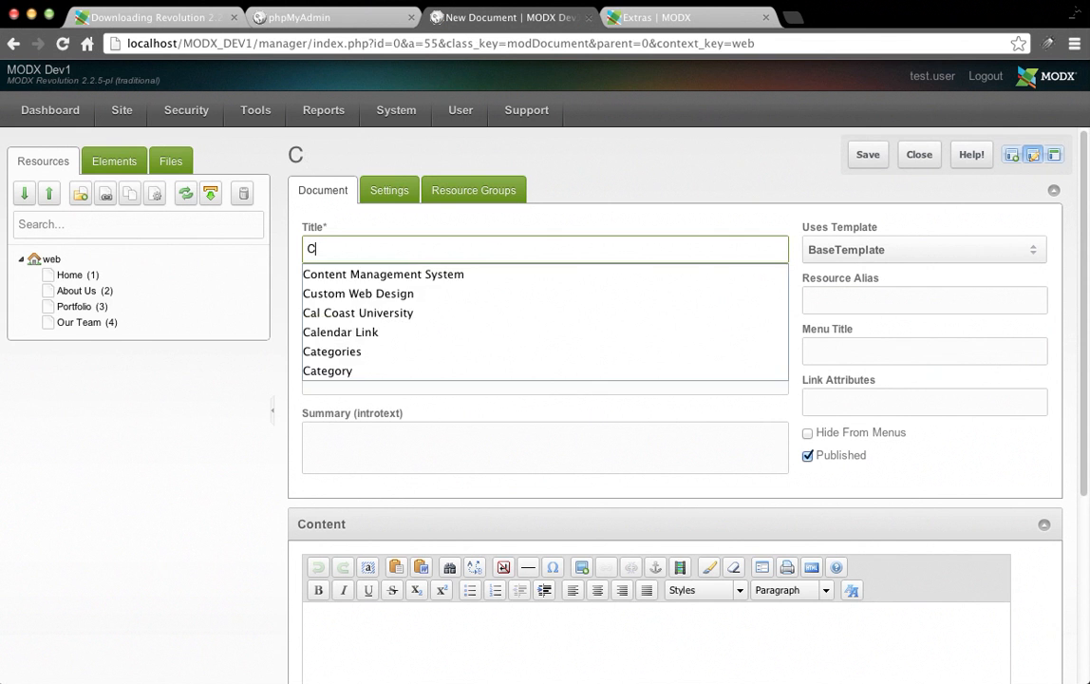
{"action": "type", "text": "ontact"}
{"action": "key", "text": "Tab"}
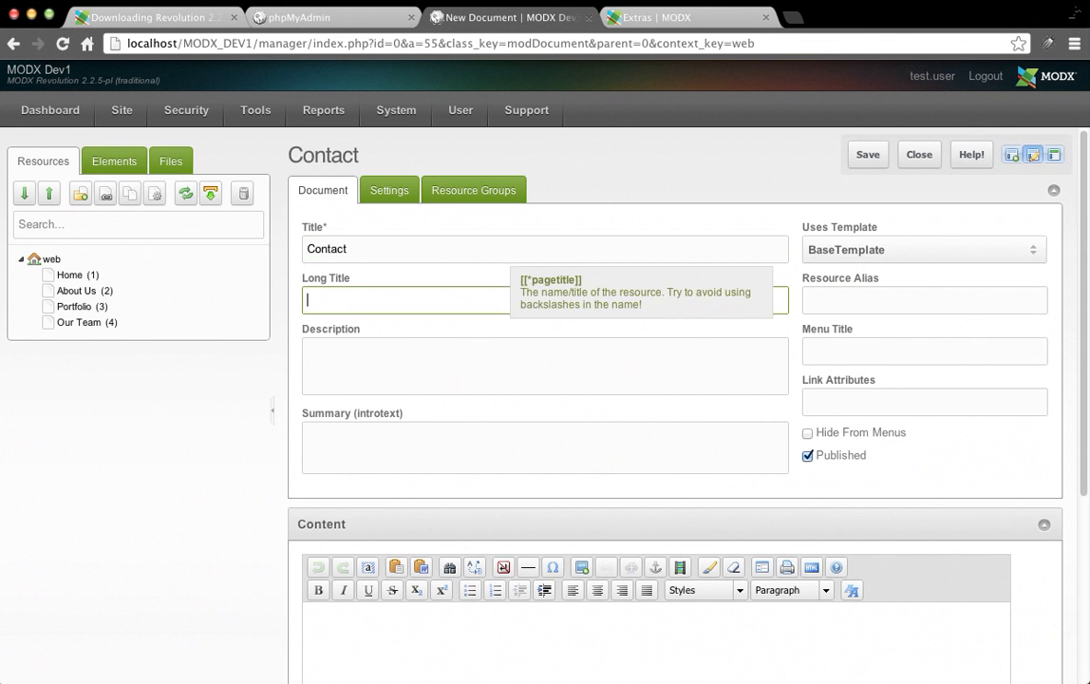
{"action": "left_click", "coordinate": [889, 292]}
{"action": "type", "text": "contact"}
{"action": "key", "text": "Tab"}
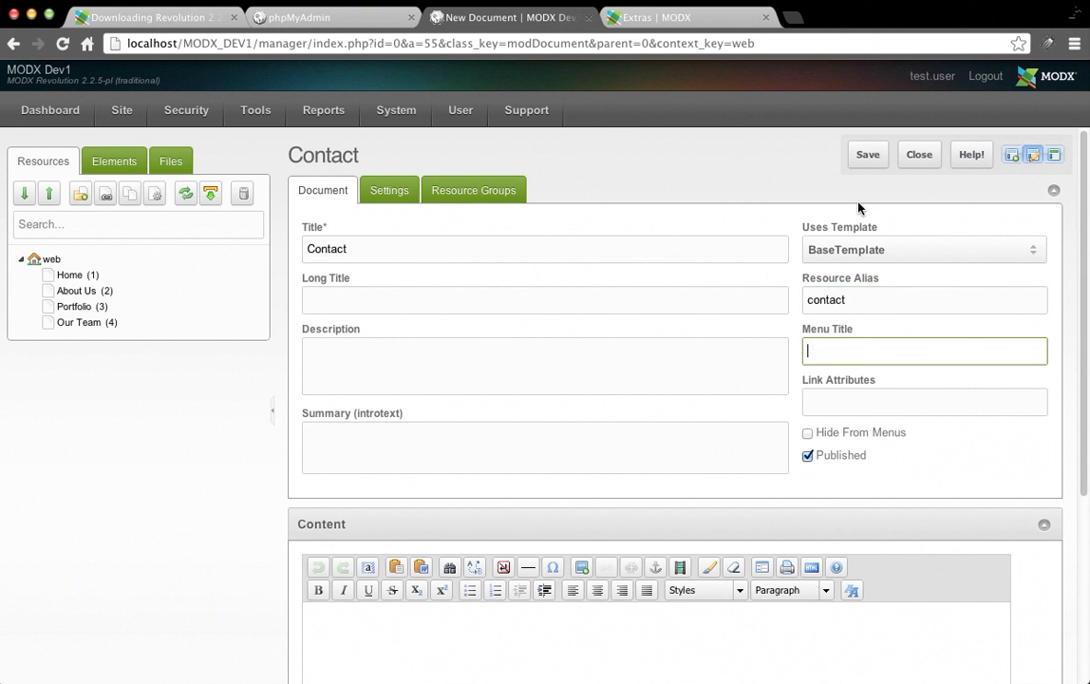
{"action": "left_click", "coordinate": [863, 162]}
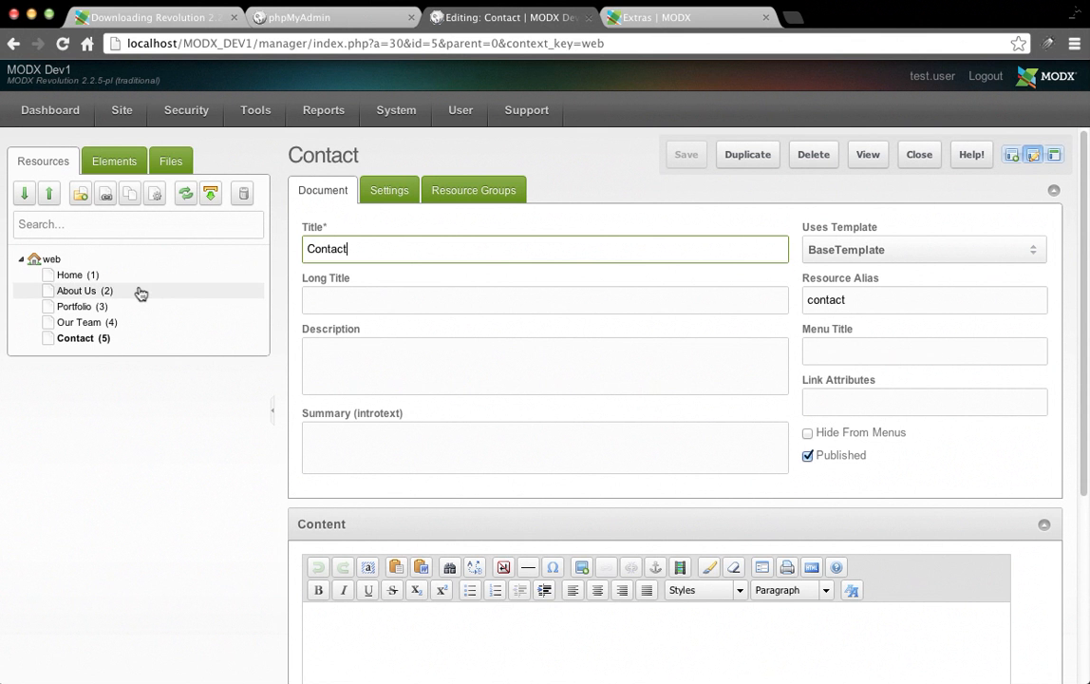
Start a new document inside the Our Team page.
{"action": "right_click", "coordinate": [72, 326]}
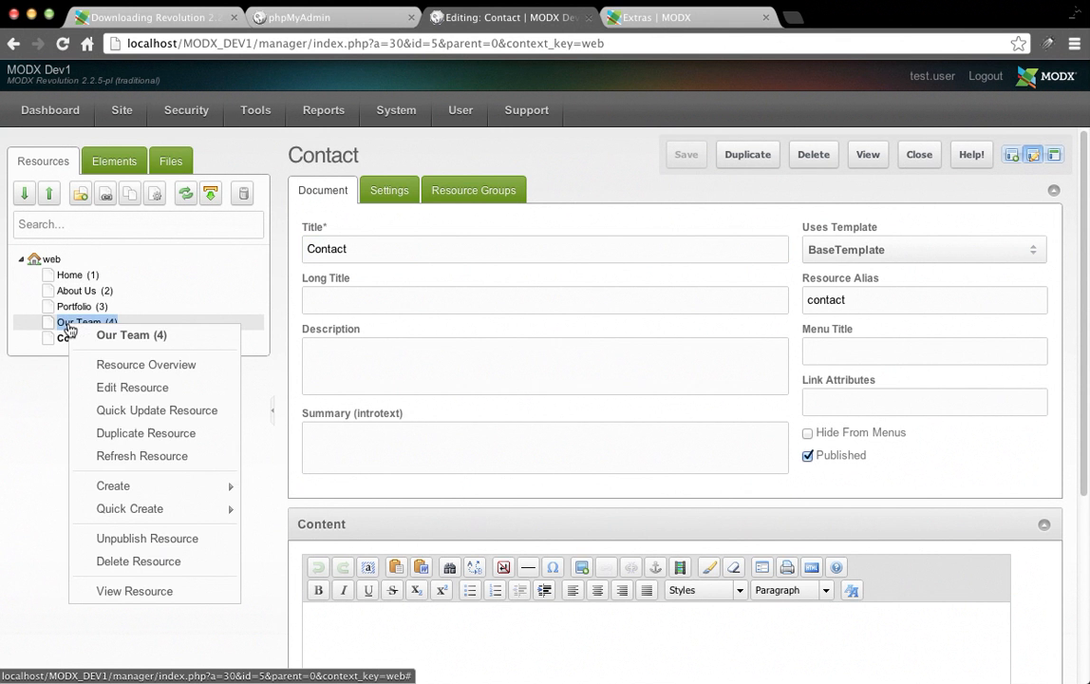
{"action": "mouse_move", "coordinate": [170, 486]}
{"action": "left_click", "coordinate": [300, 489]}
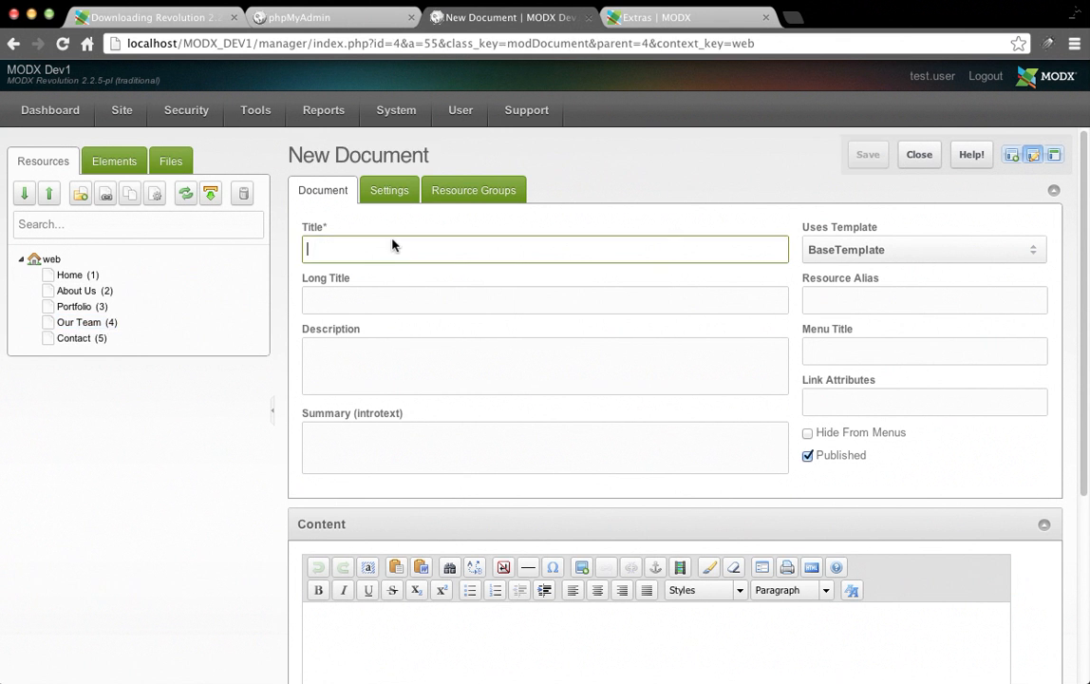
Title the child page 'Bob Smith' with alias 'bob smith', save it, and expand Our Team.
{"action": "type", "text": "Bob S"}
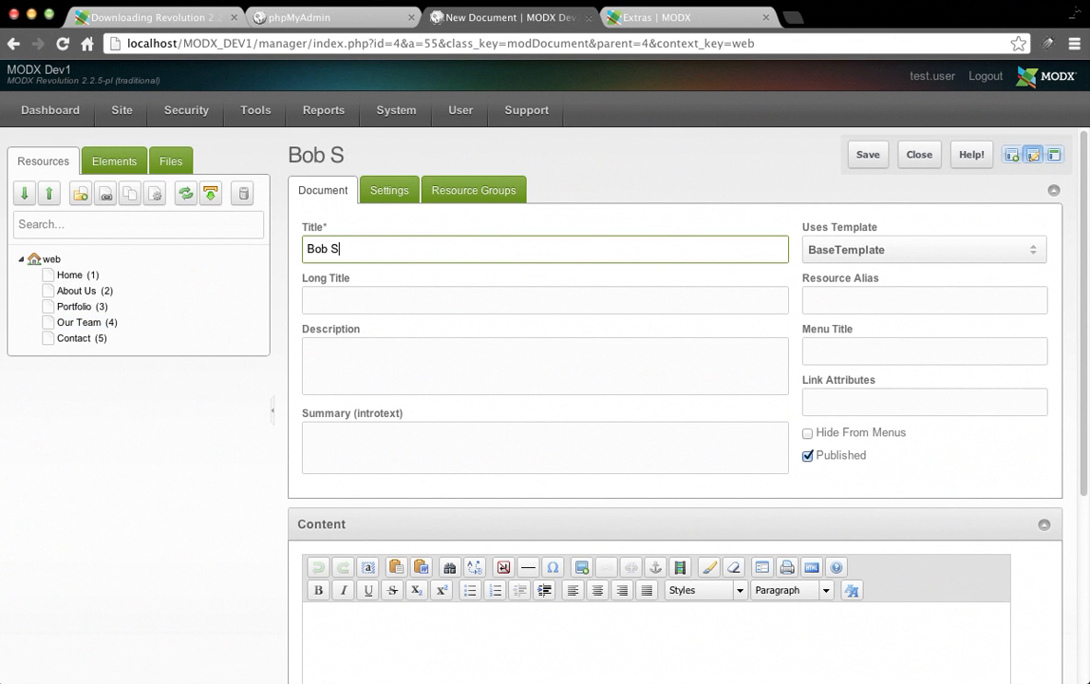
{"action": "type", "text": "mith"}
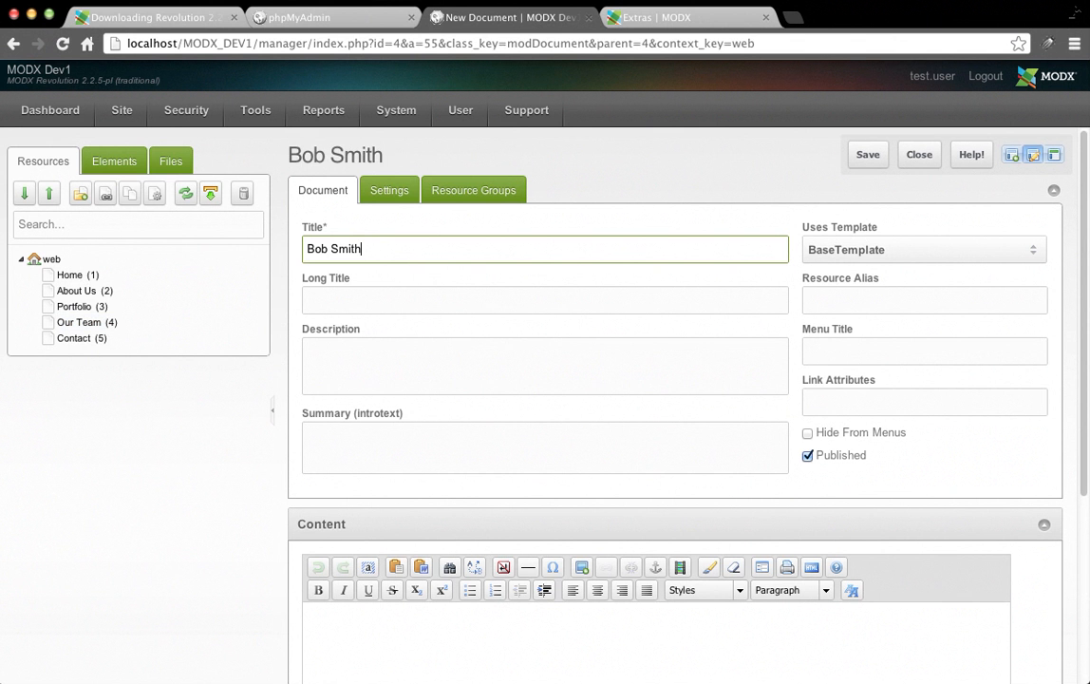
{"action": "left_click", "coordinate": [915, 300]}
{"action": "type", "text": "bob smi"}
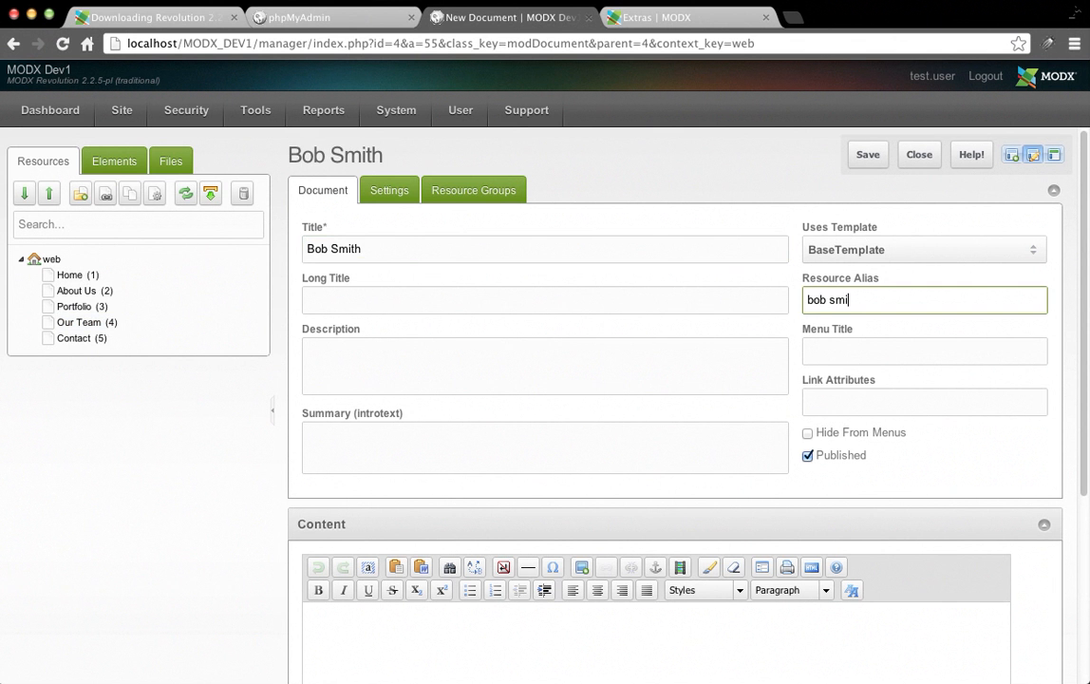
{"action": "type", "text": "th"}
{"action": "key", "text": "Tab"}
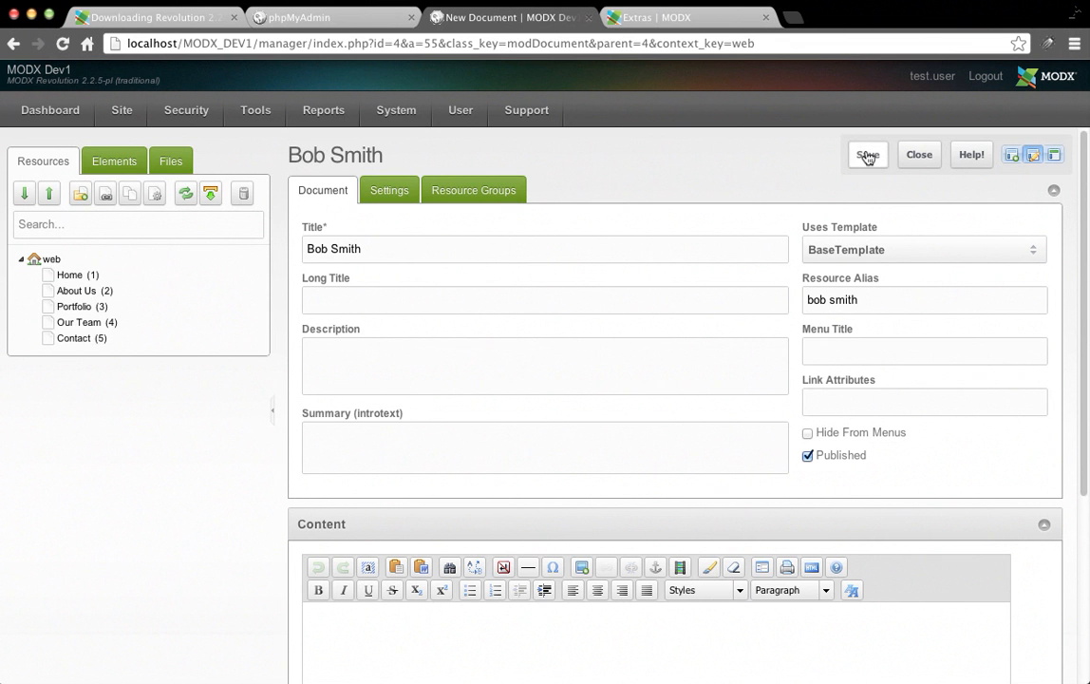
{"action": "left_click", "coordinate": [868, 155]}
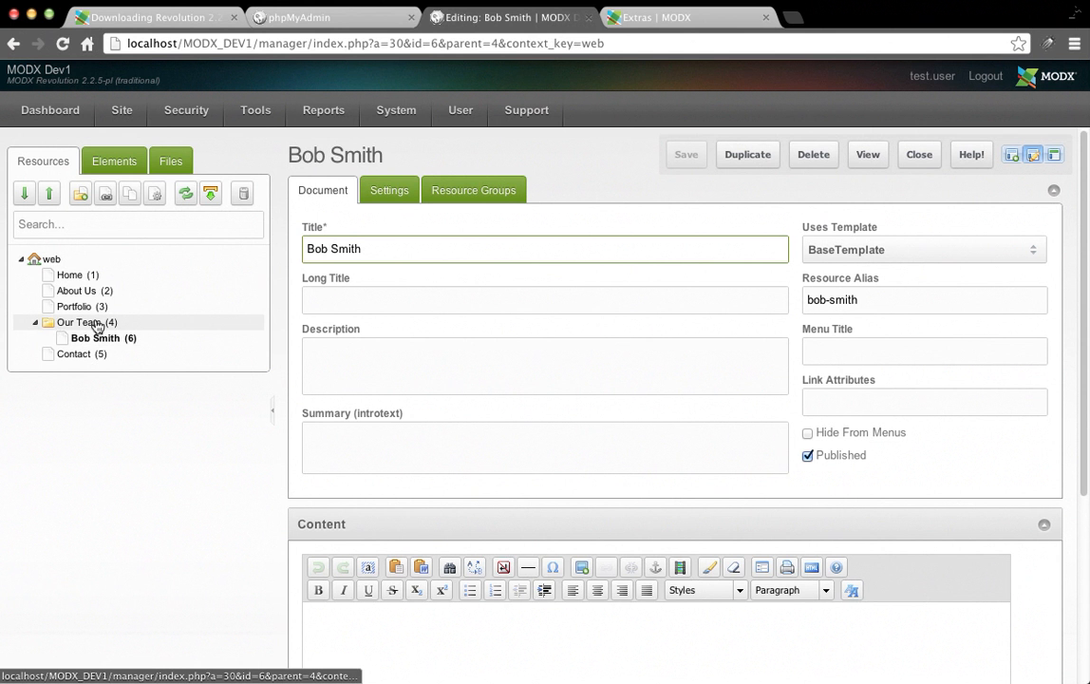
{"action": "left_click", "coordinate": [35, 324]}
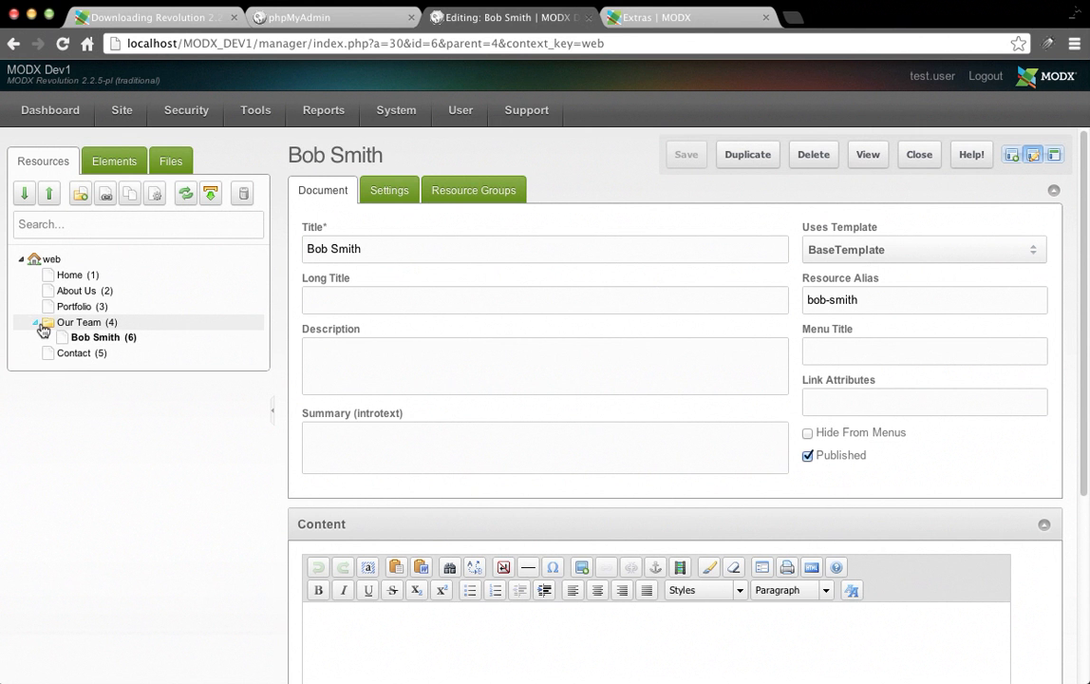
Create a document titled 'Hobby 1' under Bob Smith and save it.
{"action": "right_click", "coordinate": [99, 342]}
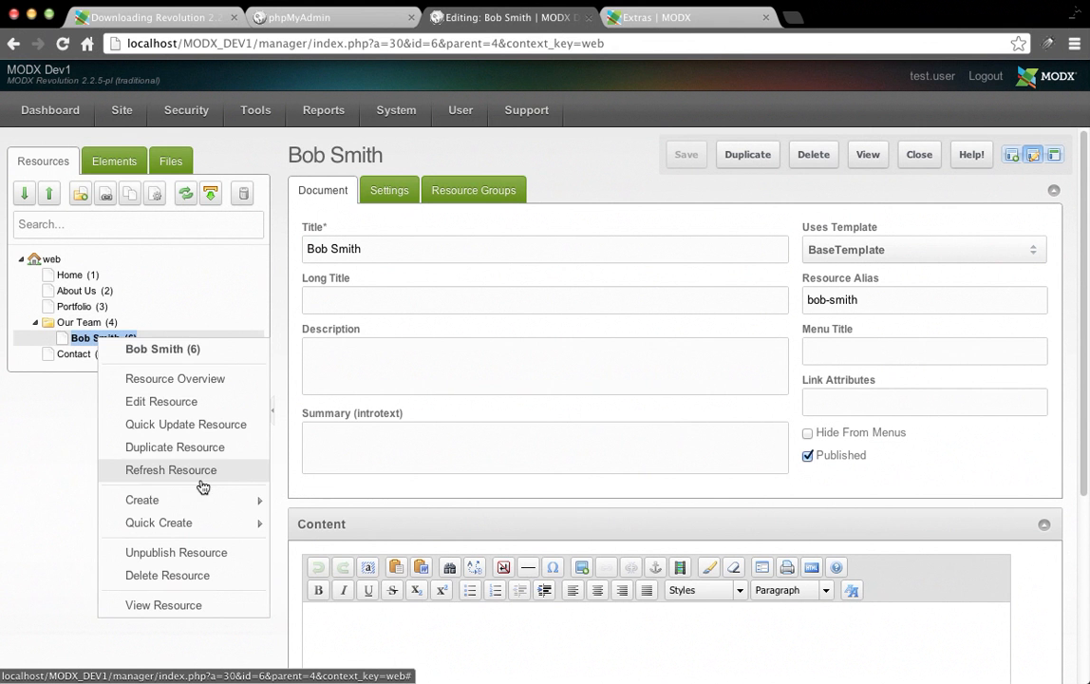
{"action": "mouse_move", "coordinate": [219, 503]}
{"action": "left_click", "coordinate": [323, 523]}
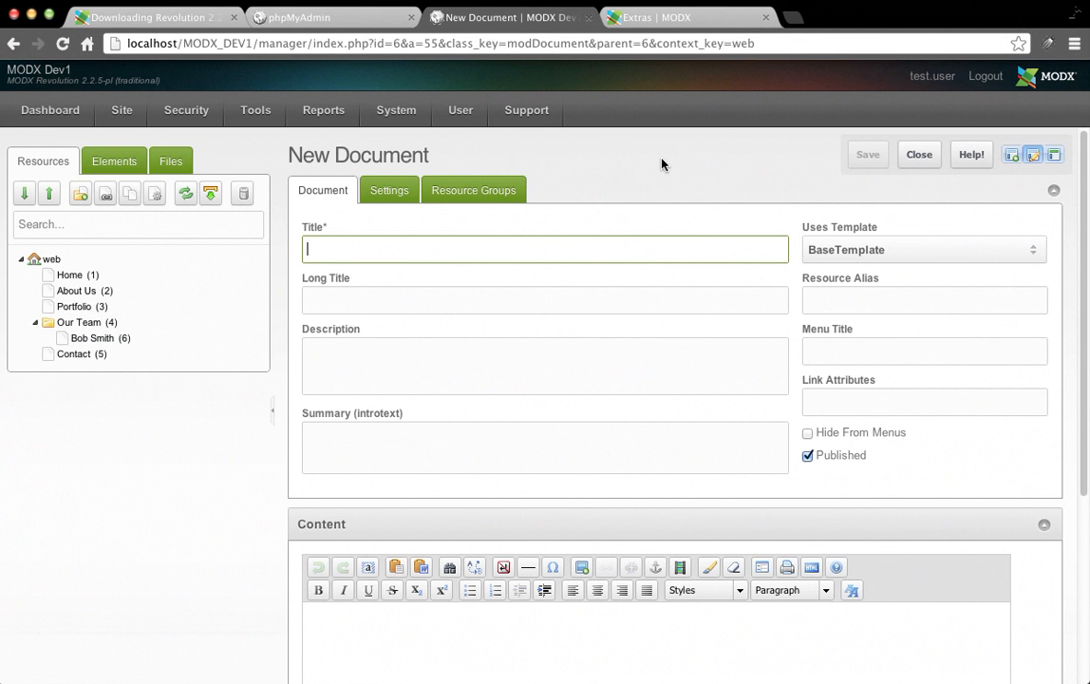
{"action": "type", "text": "Hobby 1"}
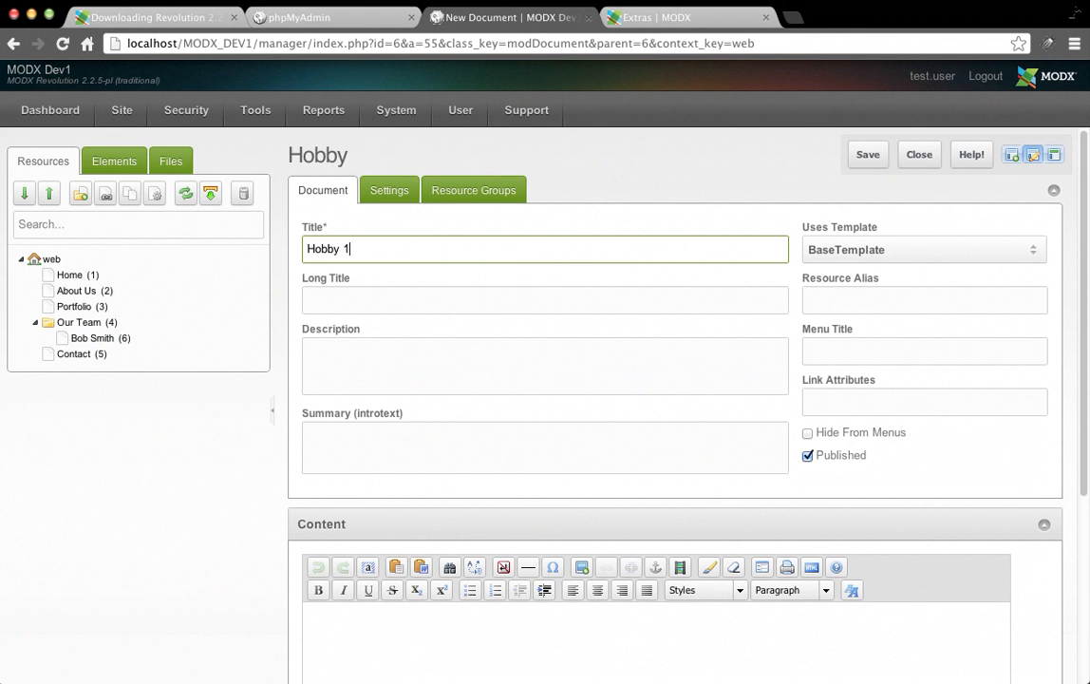
{"action": "left_click", "coordinate": [867, 158]}
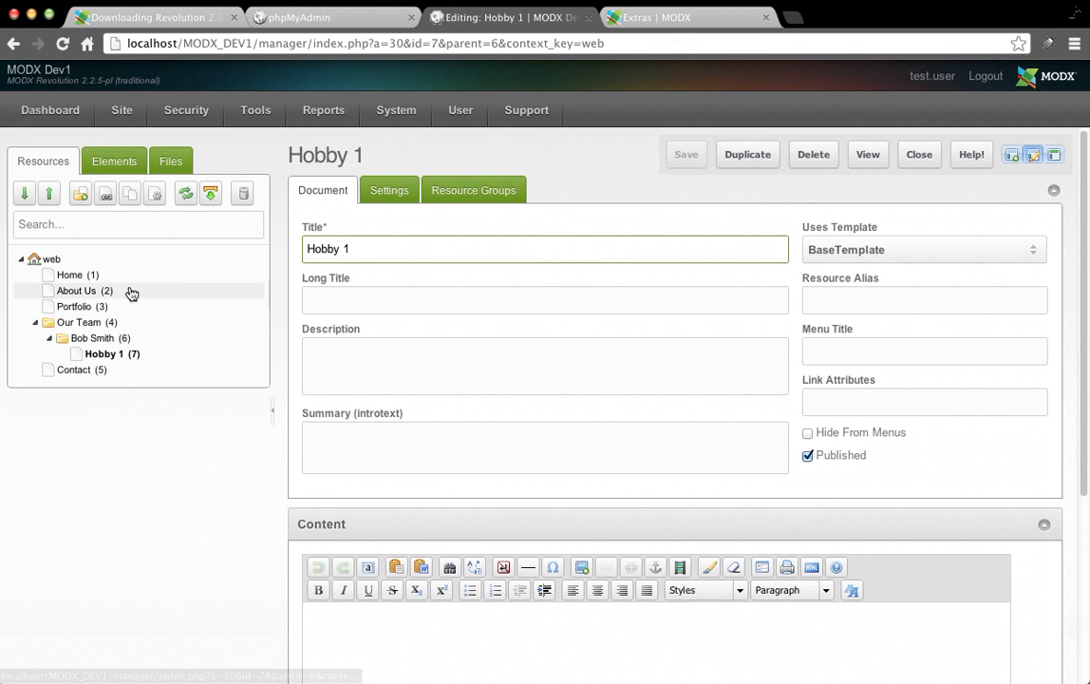
{"action": "mouse_move", "coordinate": [871, 274]}
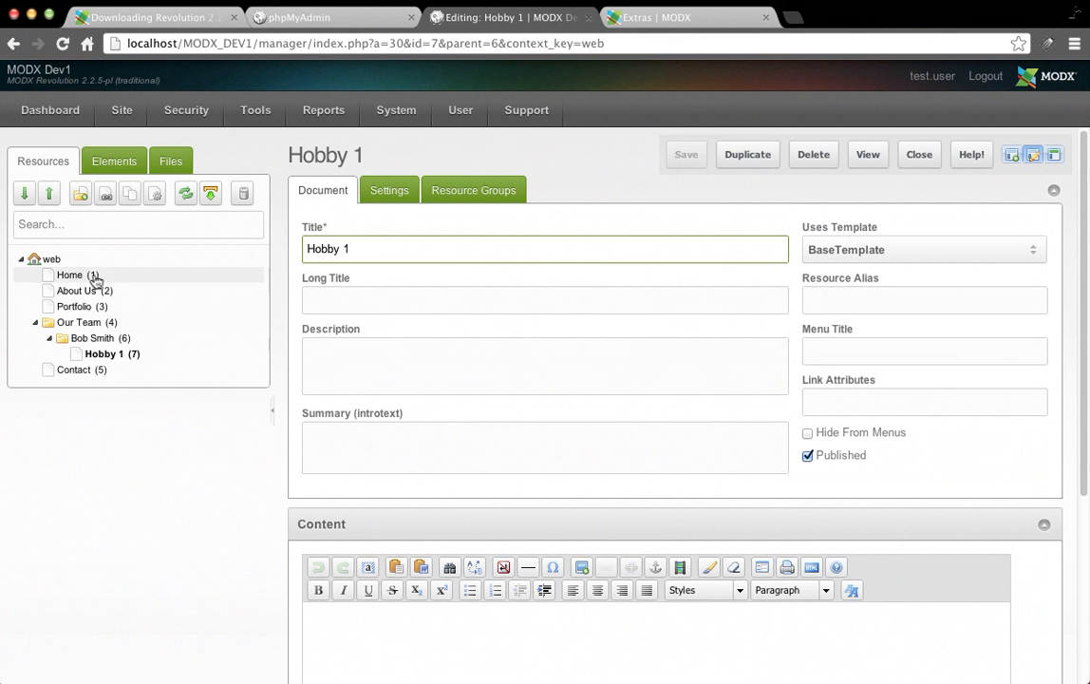
Open BaseTemplate, highlight its [[*content]] tag on line 7, then show the Resources tree.
{"action": "left_click", "coordinate": [115, 160]}
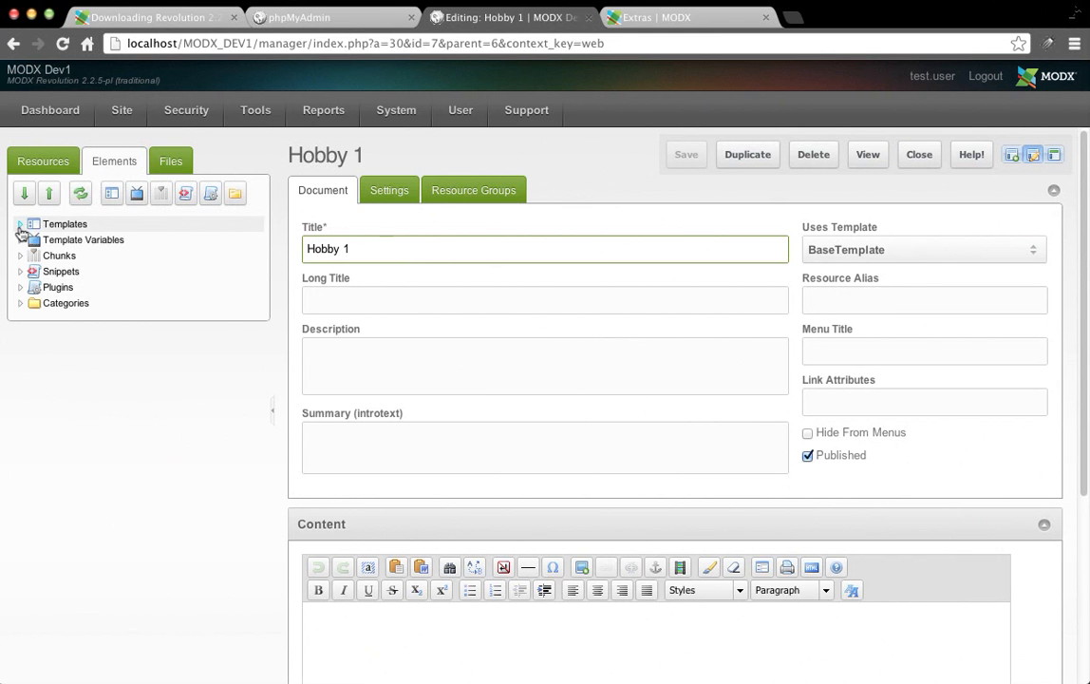
{"action": "left_click", "coordinate": [20, 228]}
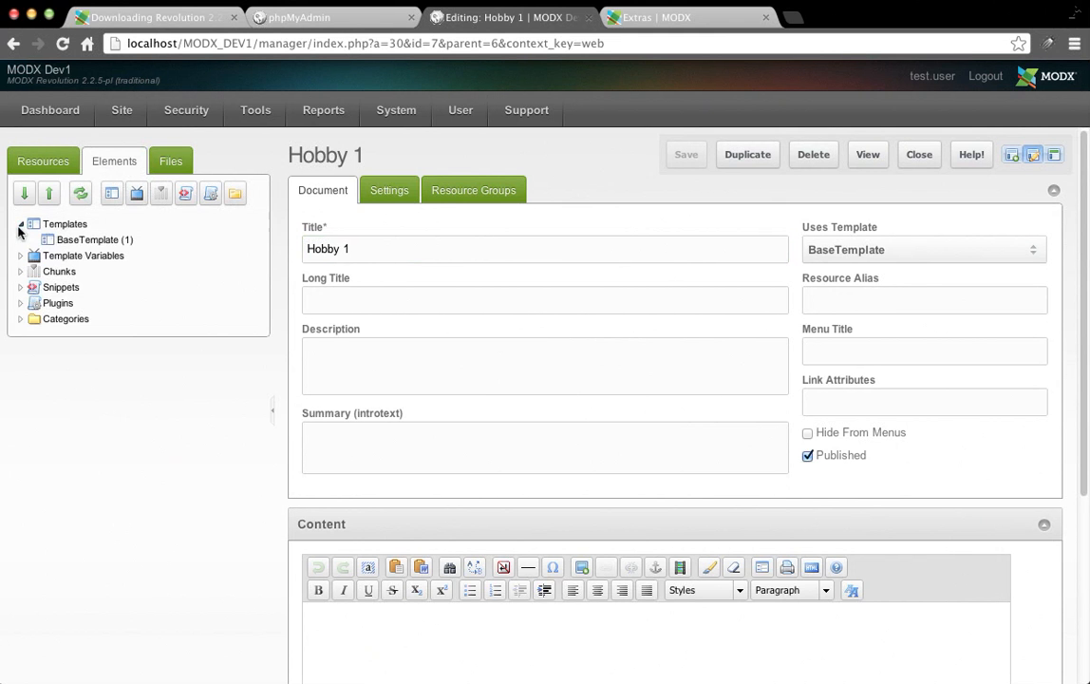
{"action": "left_click", "coordinate": [49, 239]}
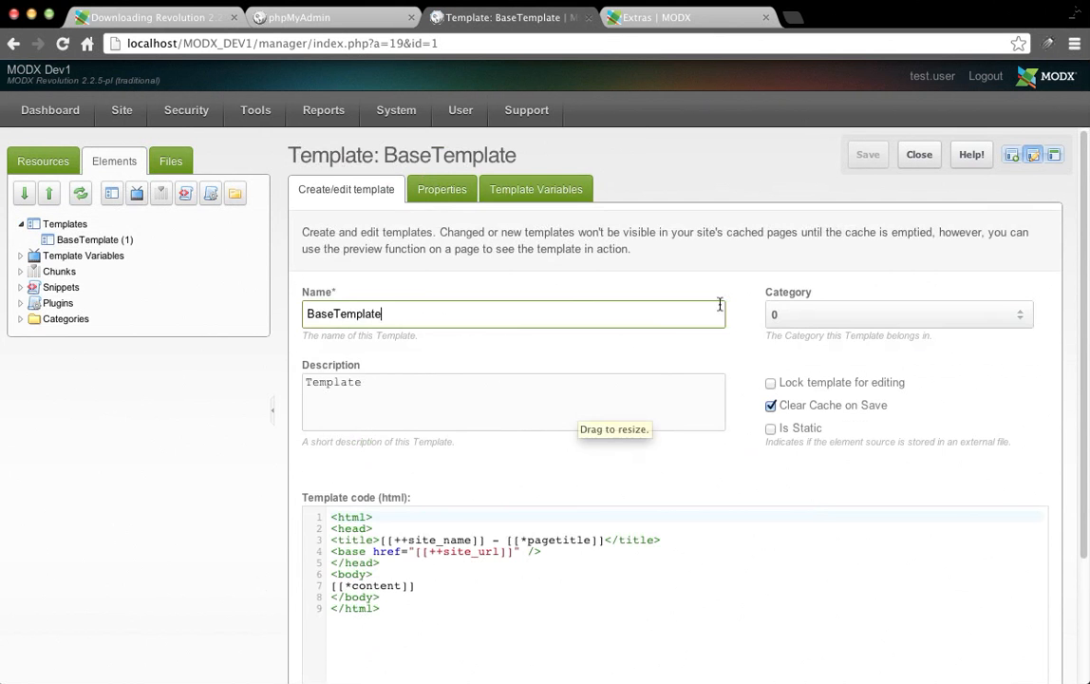
{"action": "scroll", "coordinate": [760, 399], "scroll_direction": "down", "scroll_amount": 3}
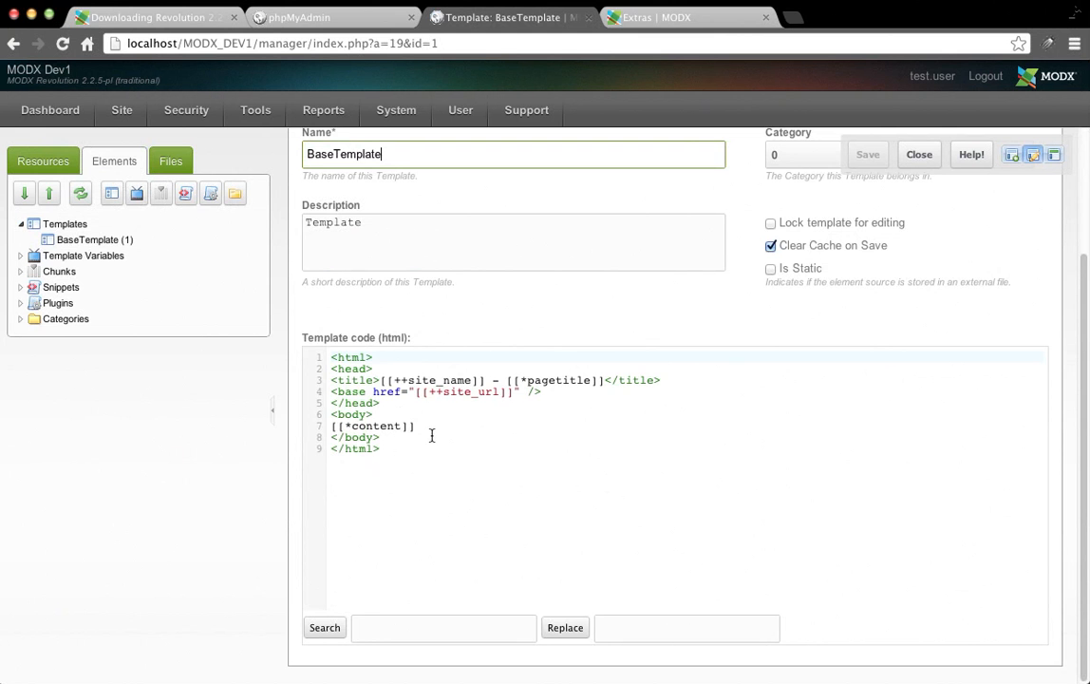
{"action": "left_click_drag", "start_coordinate": [428, 429], "coordinate": [329, 443]}
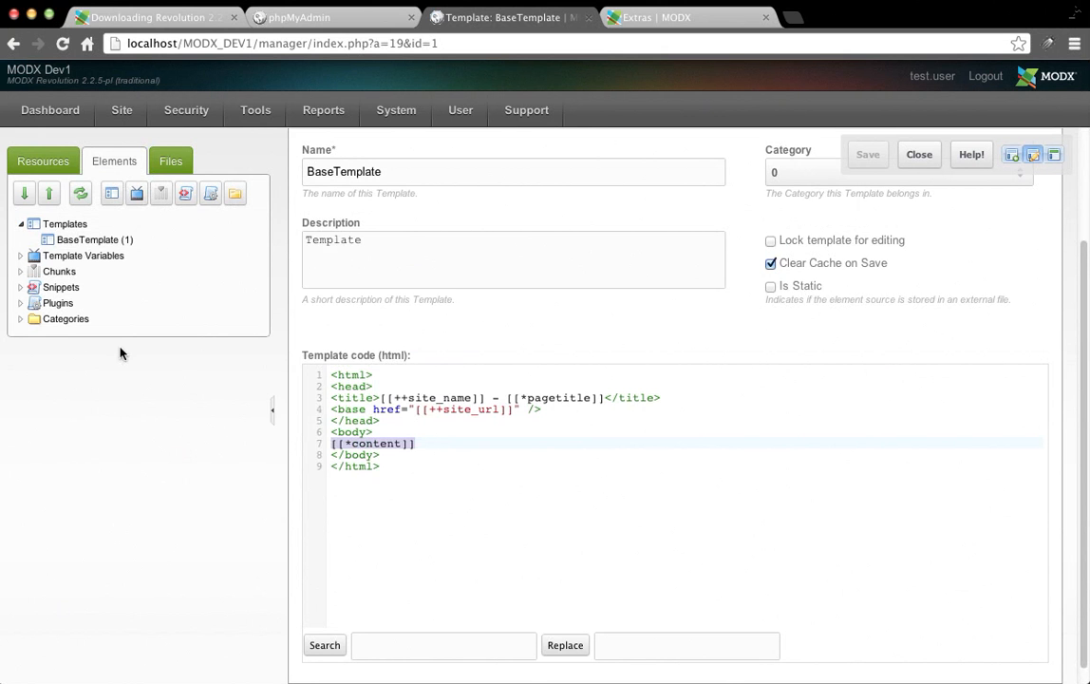
{"action": "left_click", "coordinate": [48, 171]}
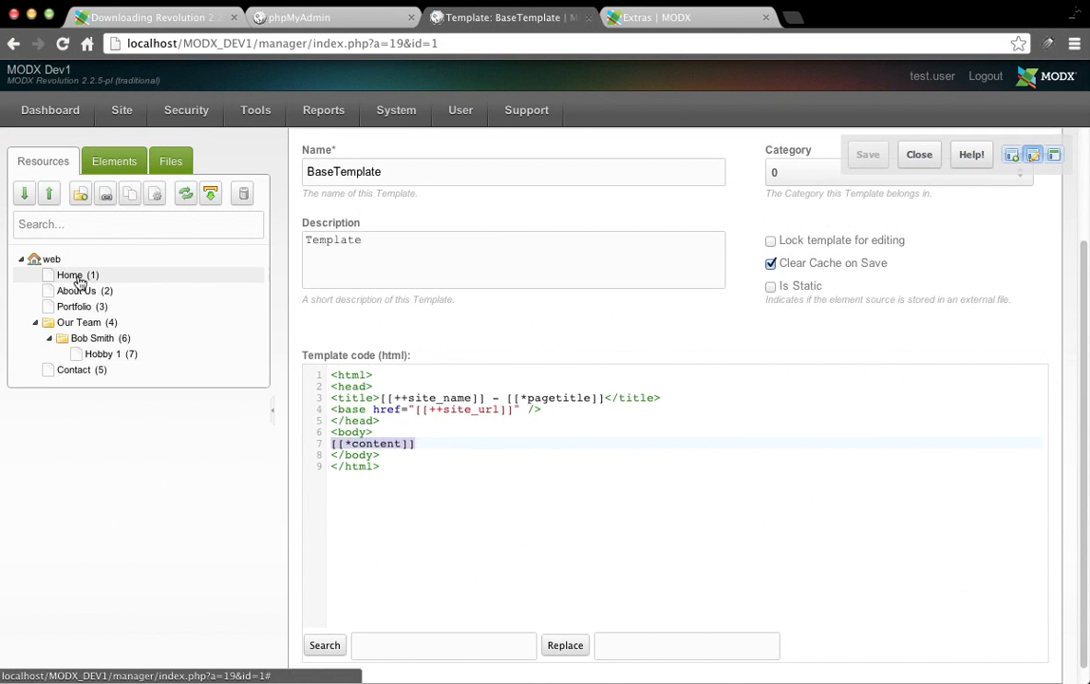
Enter 'How now brown cow.' as the Home page content and save.
{"action": "left_click", "coordinate": [78, 278]}
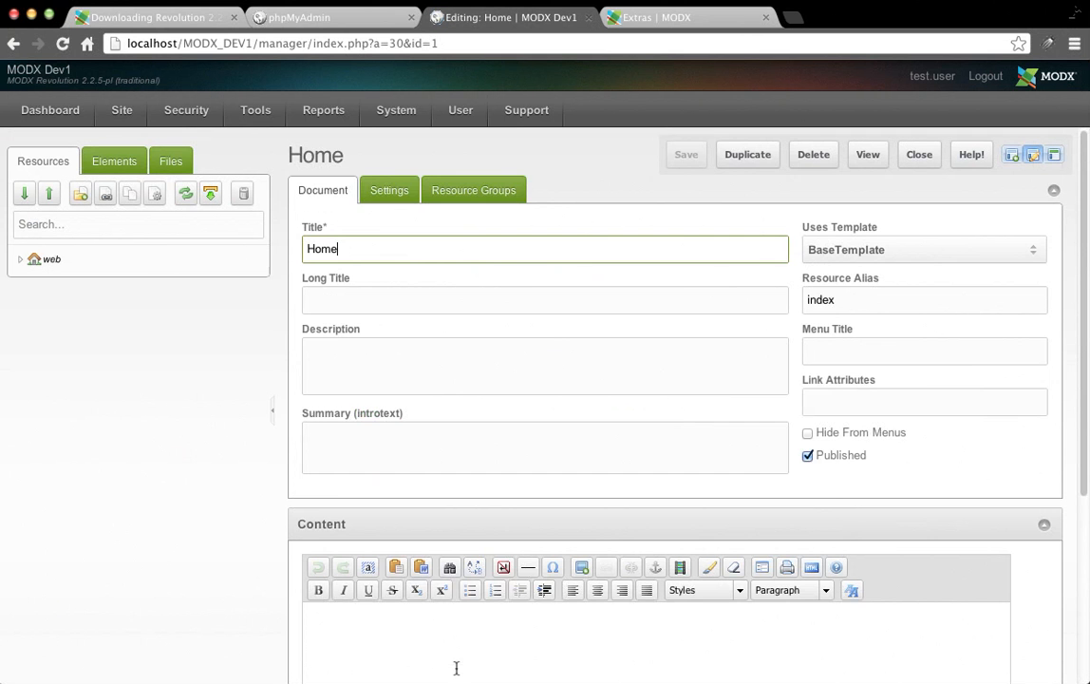
{"action": "scroll", "coordinate": [294, 249], "scroll_direction": "down", "scroll_amount": 3}
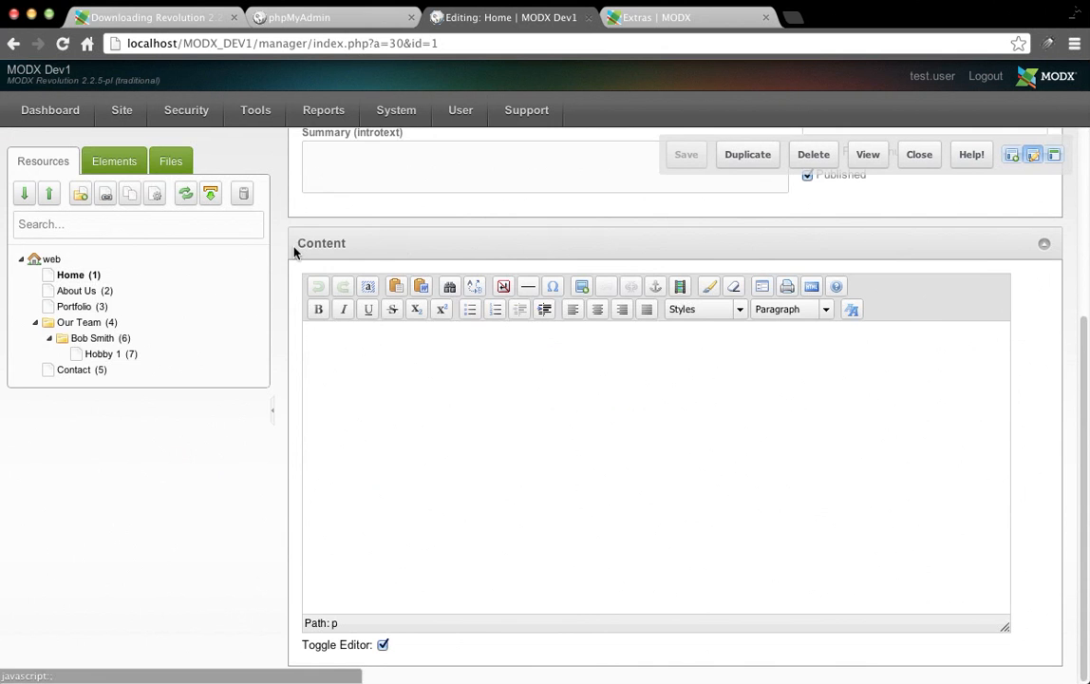
{"action": "left_click", "coordinate": [522, 420]}
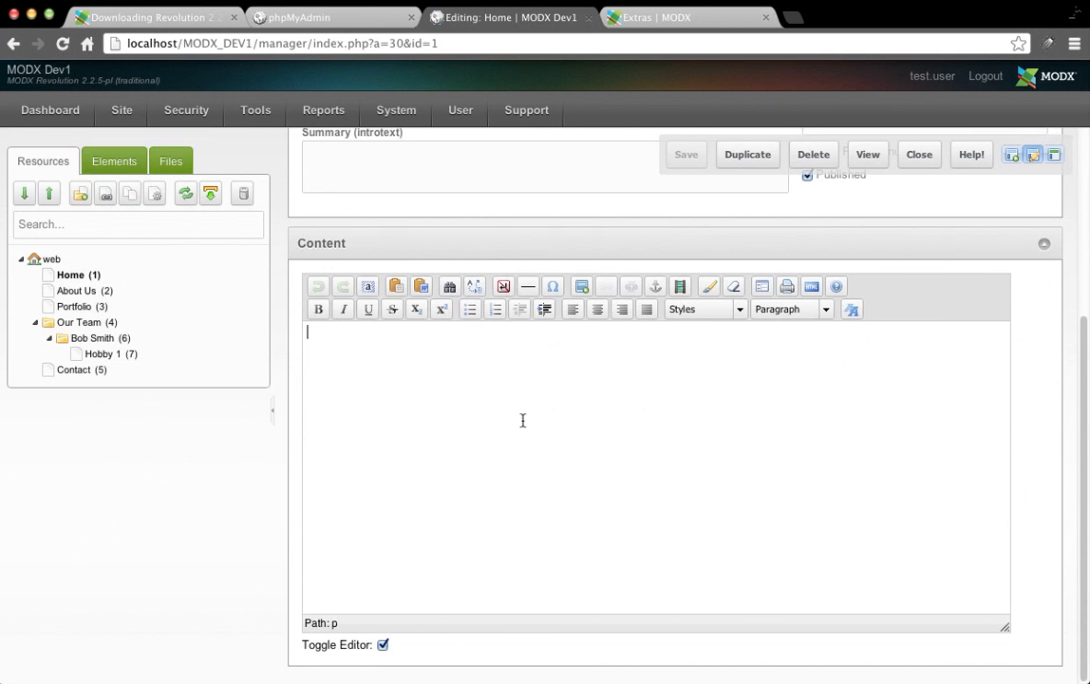
{"action": "type", "text": "How now brow"}
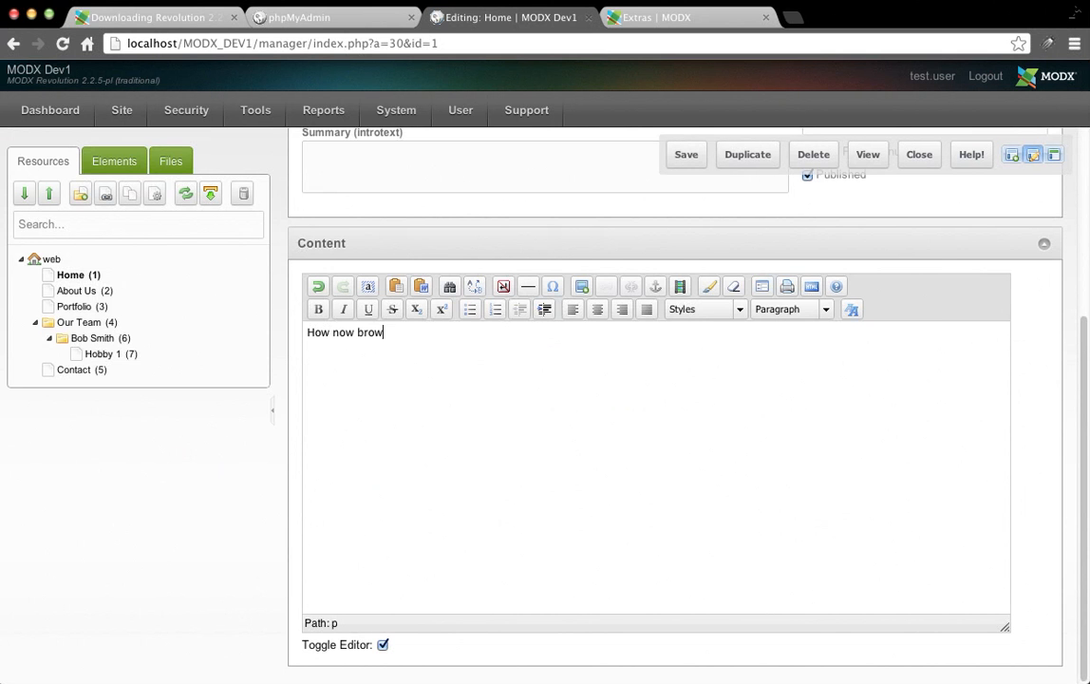
{"action": "type", "text": "n cow."}
{"action": "left_click", "coordinate": [684, 155]}
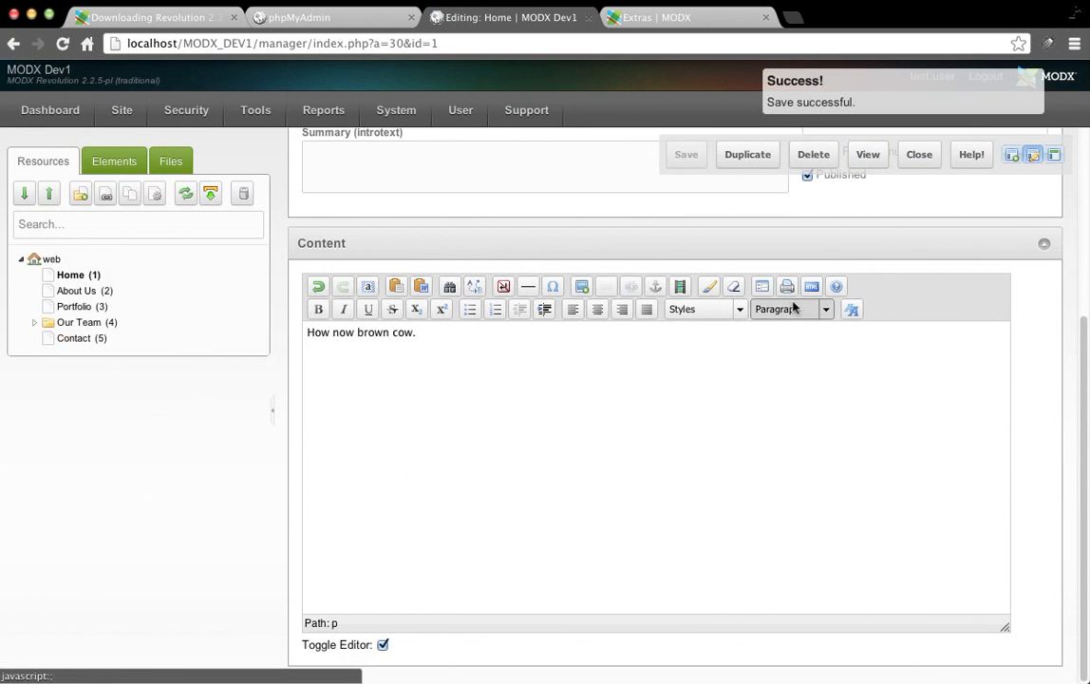
View the Home page on the front end, then return to the manager.
{"action": "left_click", "coordinate": [868, 155]}
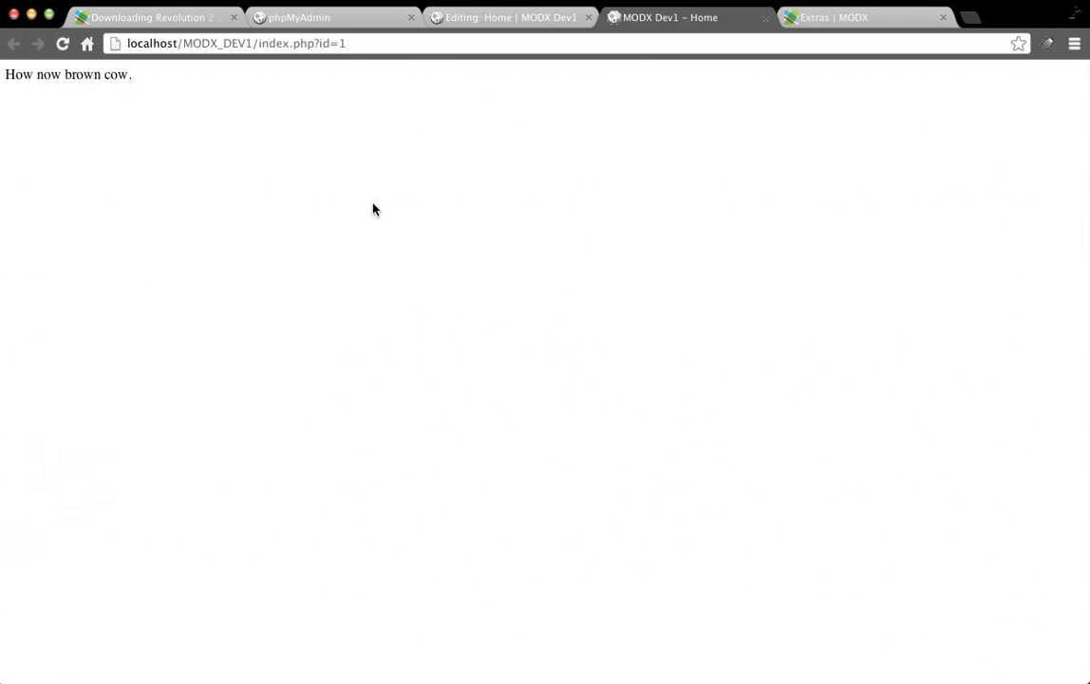
{"action": "left_click_drag", "start_coordinate": [5, 75], "coordinate": [820, 74]}
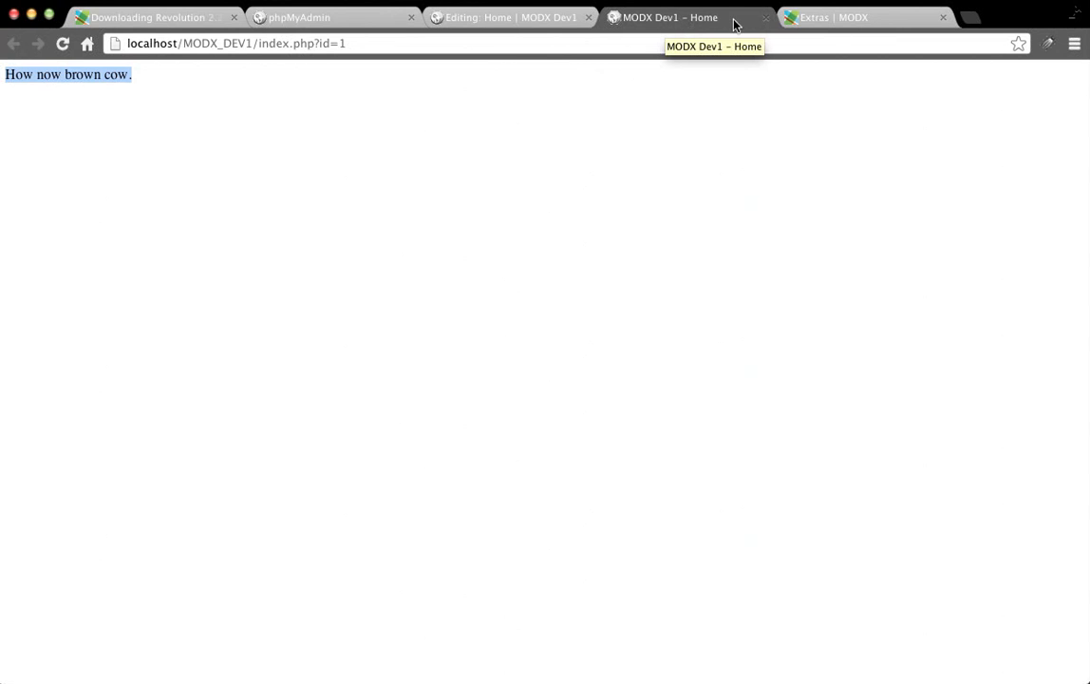
{"action": "left_click", "coordinate": [498, 18]}
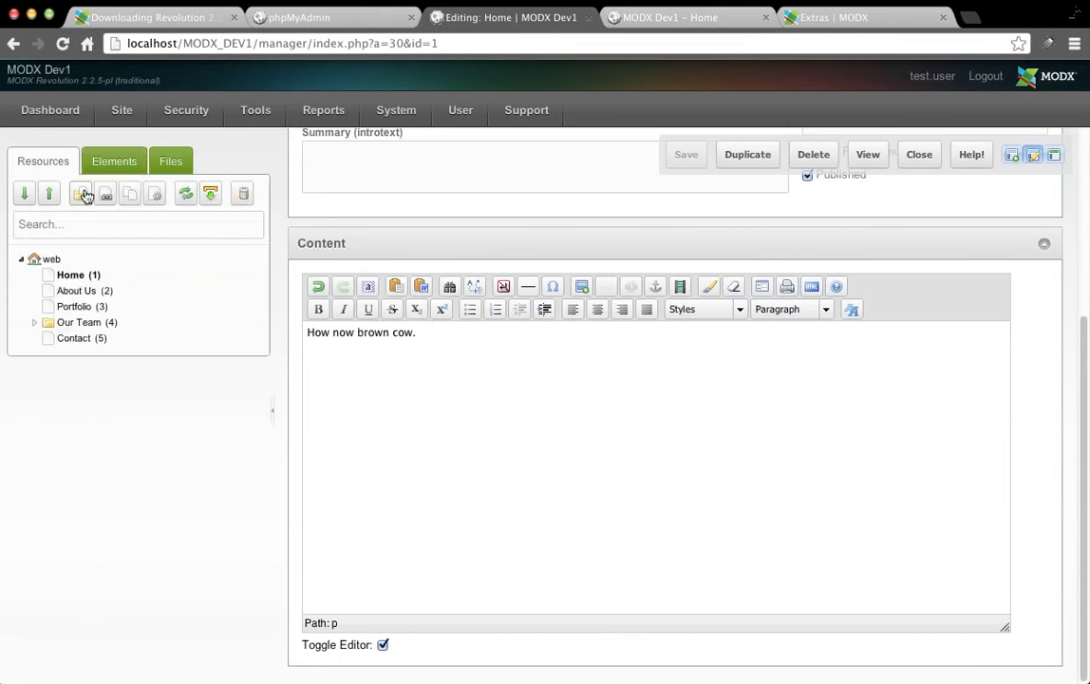
{"action": "left_click", "coordinate": [114, 160]}
{"action": "left_click", "coordinate": [67, 224]}
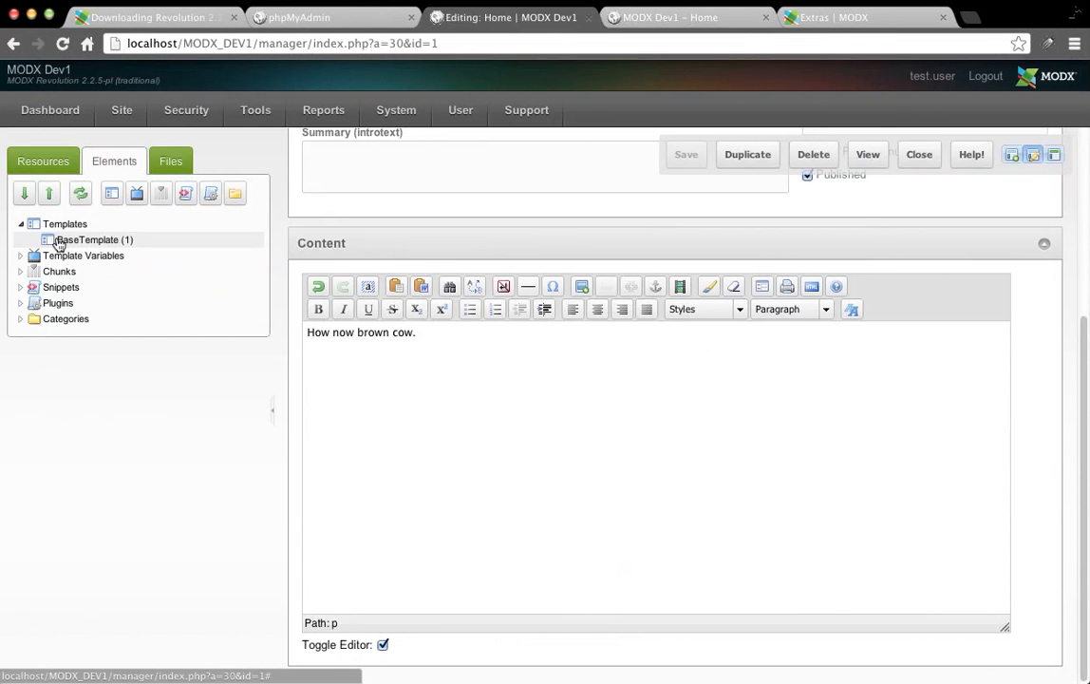
{"action": "left_click", "coordinate": [59, 241]}
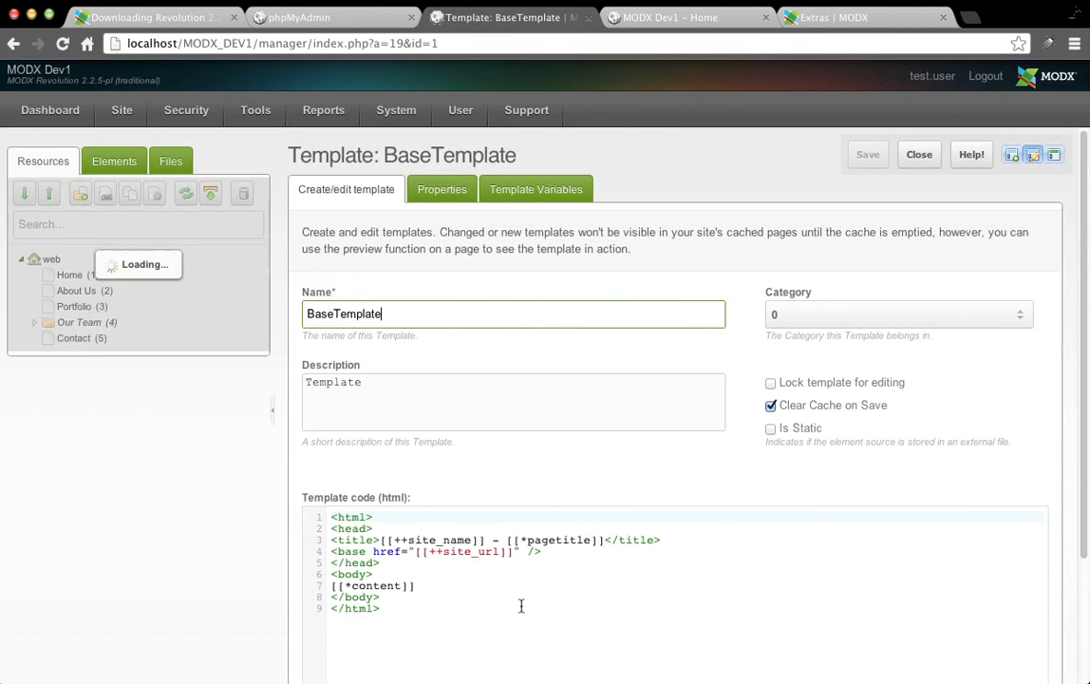
{"action": "left_click", "coordinate": [388, 539]}
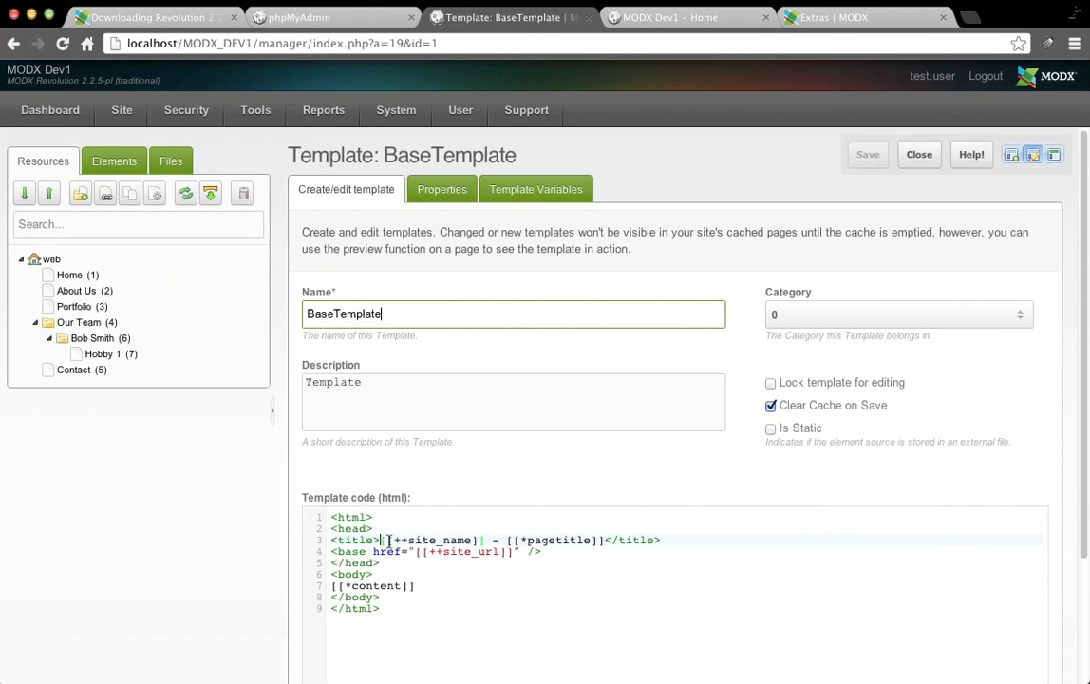
{"action": "left_click_drag", "start_coordinate": [388, 540], "coordinate": [597, 539]}
{"action": "left_click", "coordinate": [508, 539]}
{"action": "left_click", "coordinate": [71, 277]}
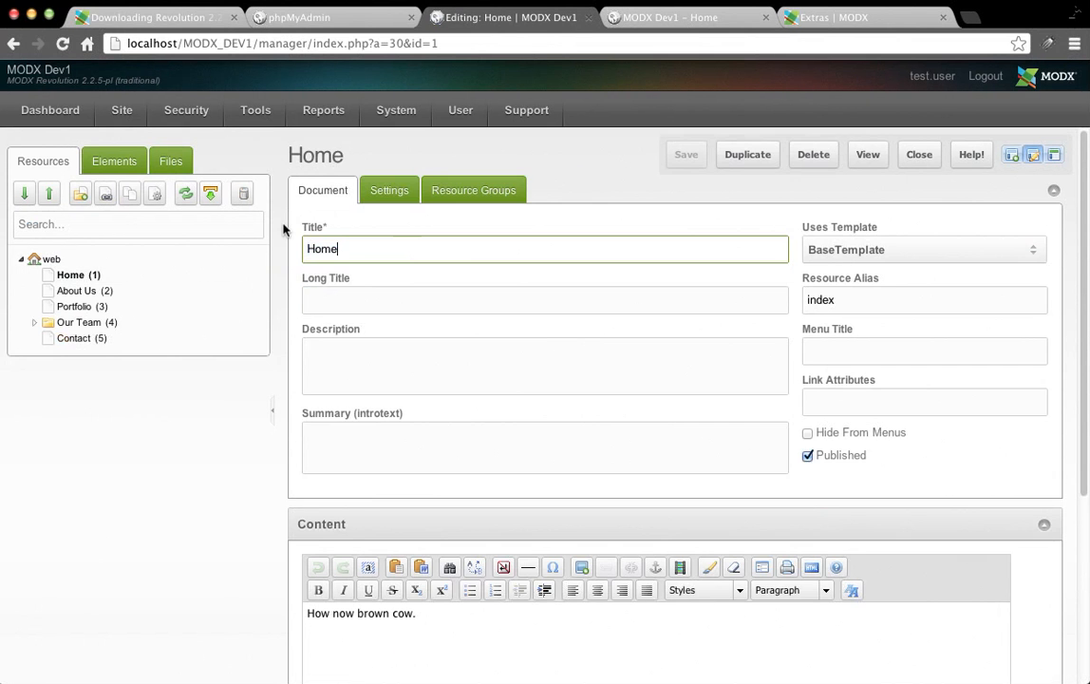
{"action": "double_click", "coordinate": [405, 251]}
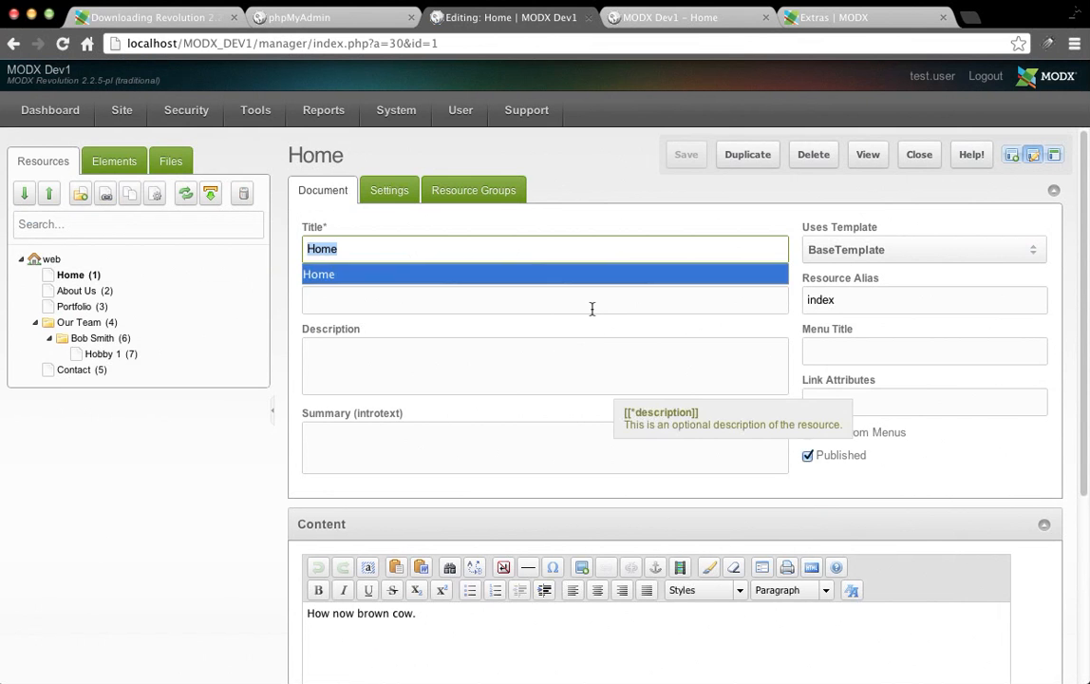
{"action": "left_click", "coordinate": [558, 209]}
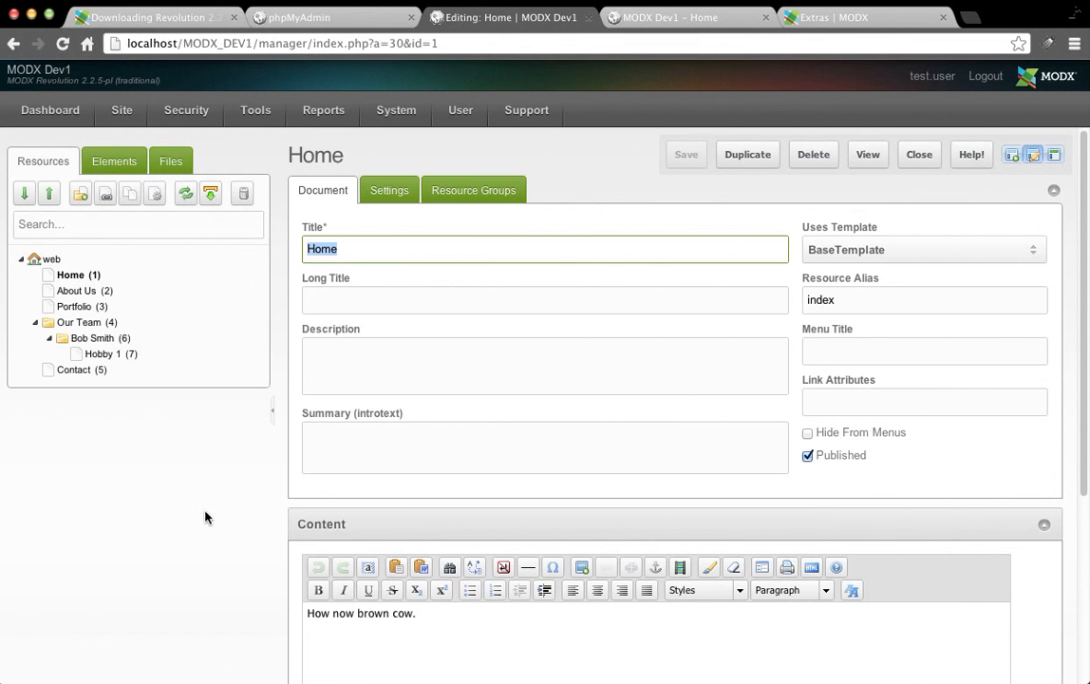
{"action": "mouse_move", "coordinate": [576, 350]}
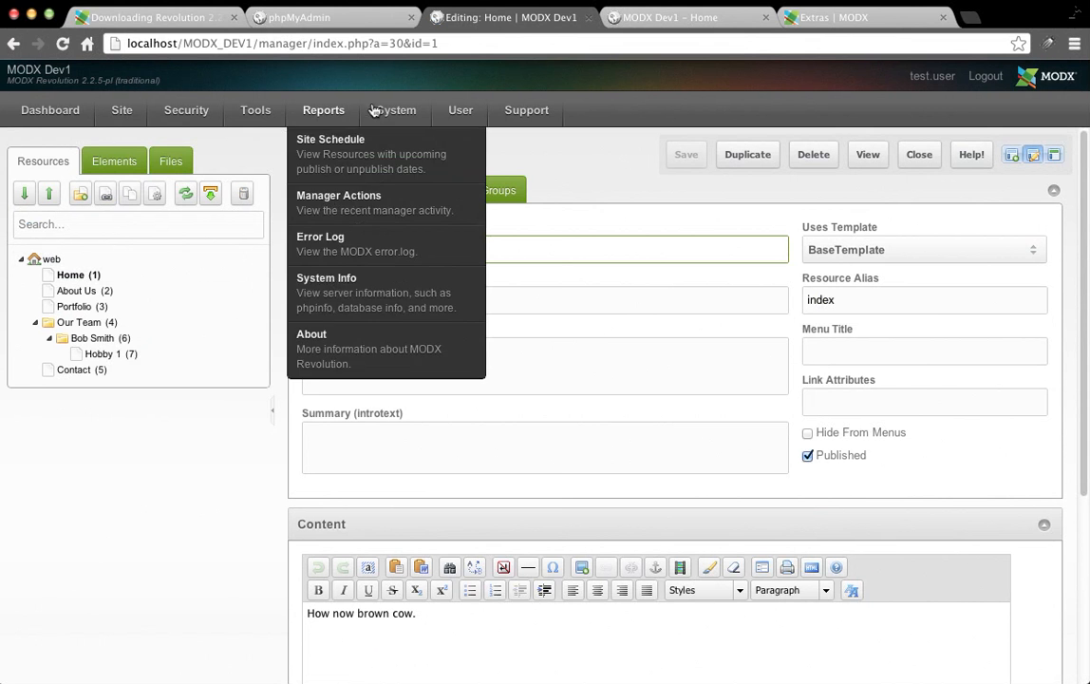
{"action": "mouse_move", "coordinate": [377, 110]}
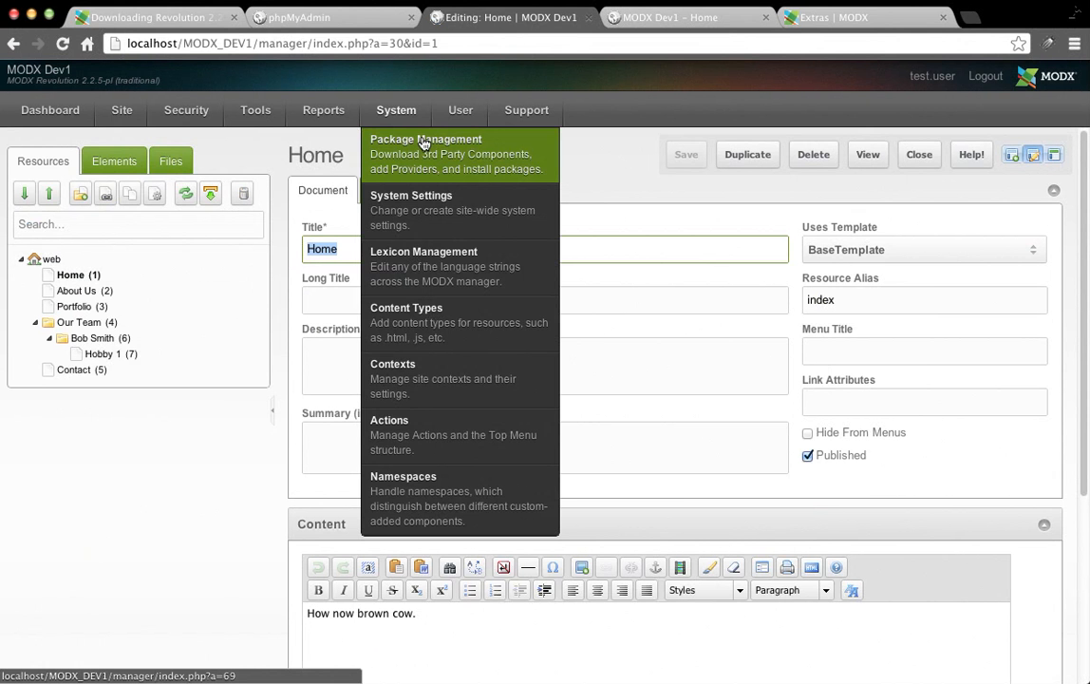
{"action": "left_click", "coordinate": [836, 18]}
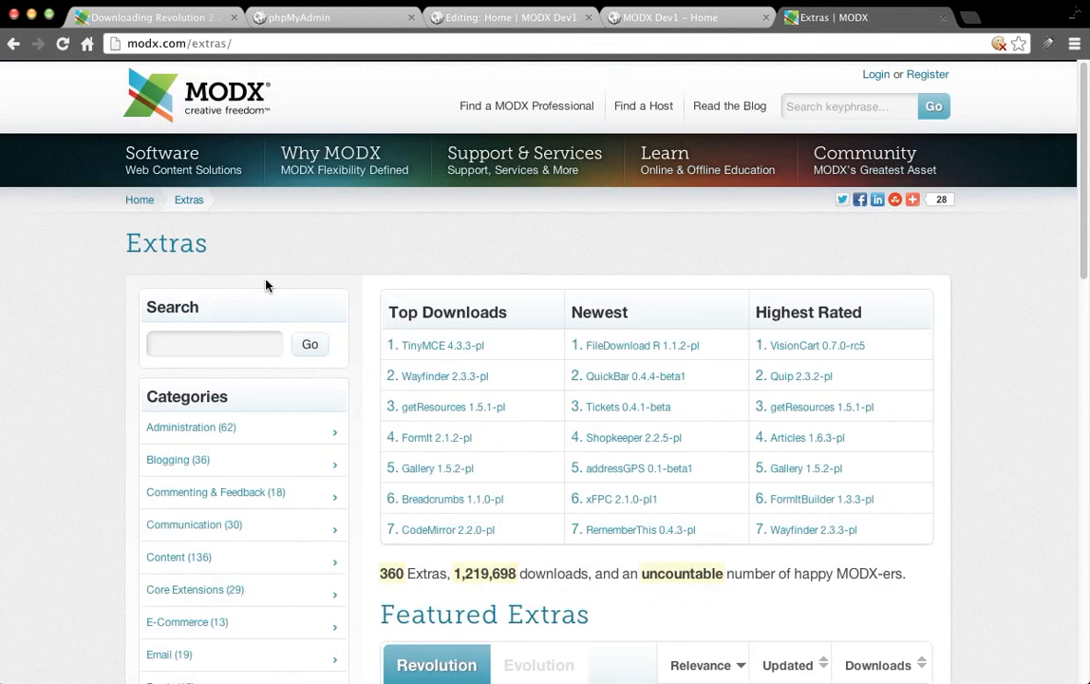
{"action": "scroll", "coordinate": [747, 523], "scroll_direction": "down", "scroll_amount": 3}
{"action": "scroll", "coordinate": [990, 178], "scroll_direction": "up", "scroll_amount": 2}
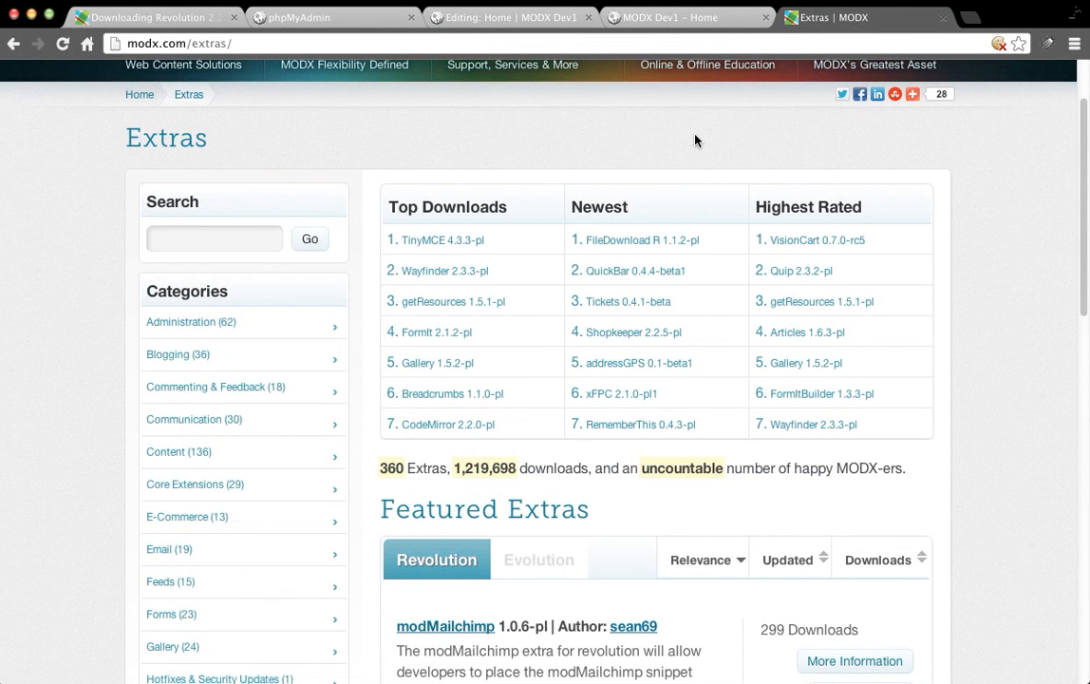
{"action": "left_click", "coordinate": [686, 17]}
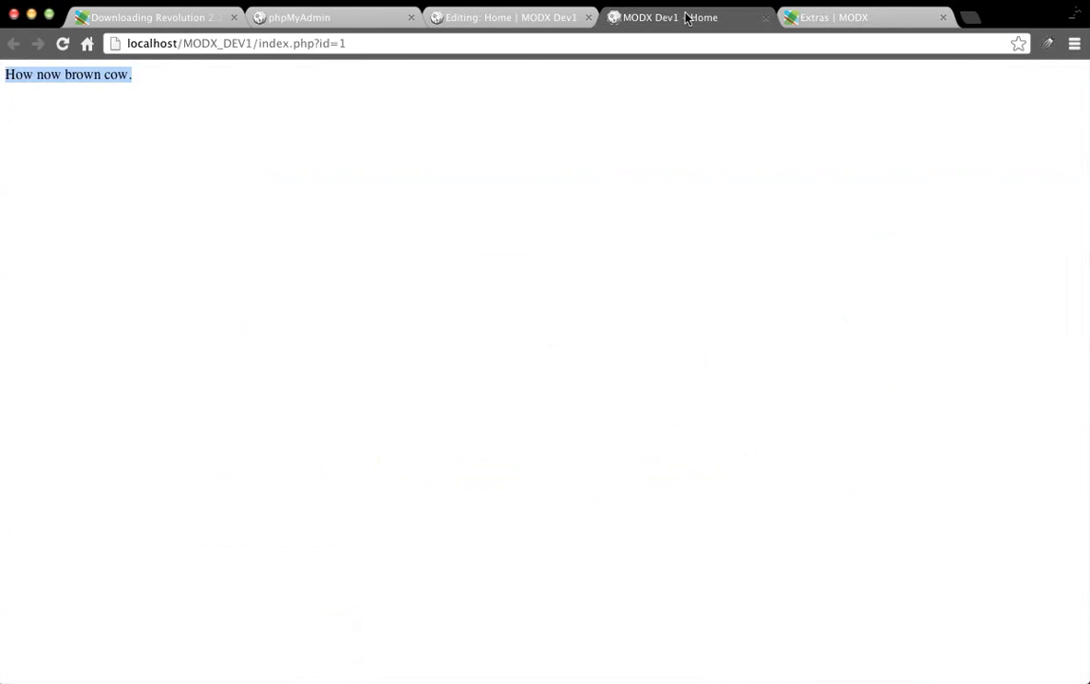
{"action": "left_click", "coordinate": [490, 21]}
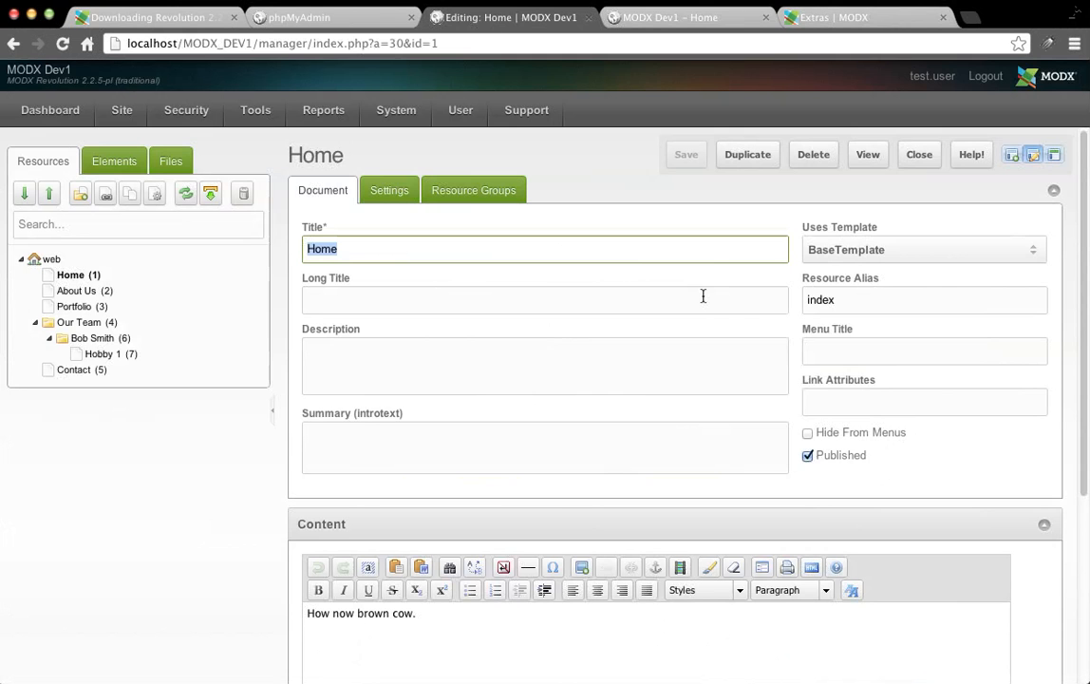
{"action": "mouse_move", "coordinate": [703, 296]}
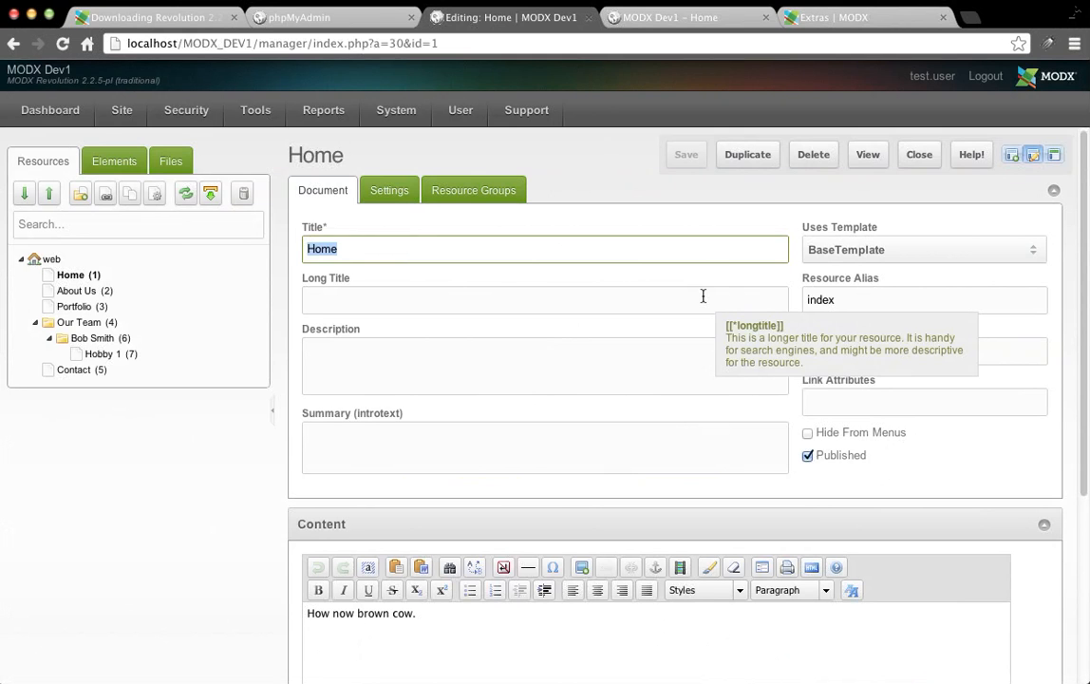